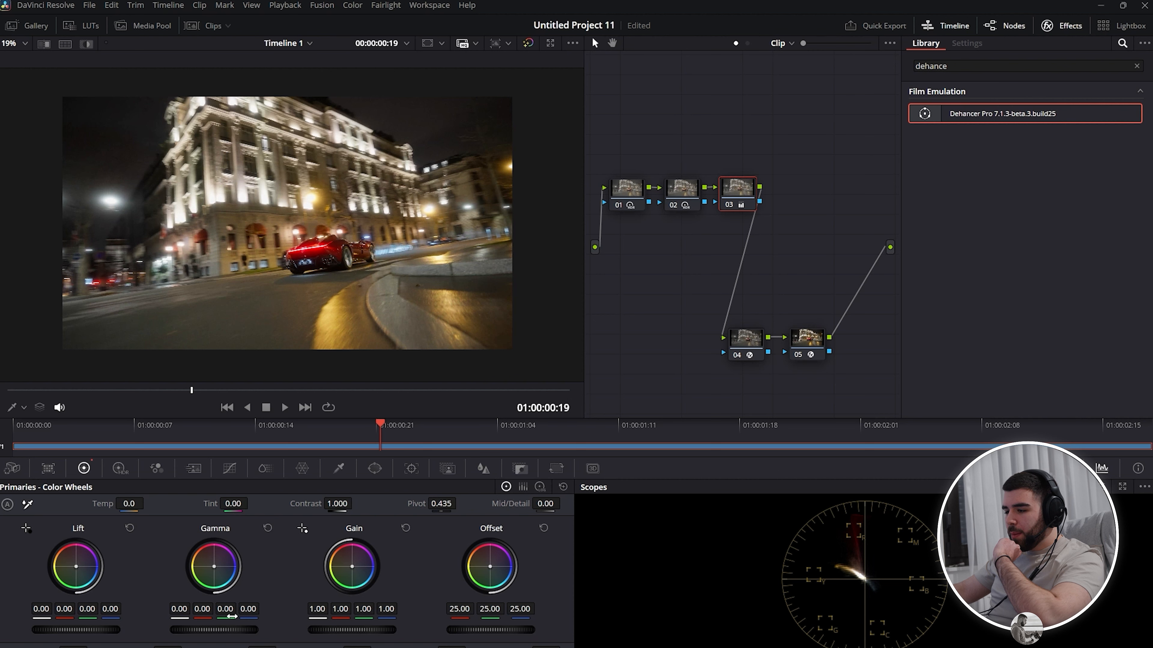
Step: Tint node 03 by setting gamma red to 0.01, green to -0.01 and blue to 0.02, and gain green to 0.93
{"action": "left_click_drag", "start_coordinate": [225, 614], "coordinate": [223, 614]}
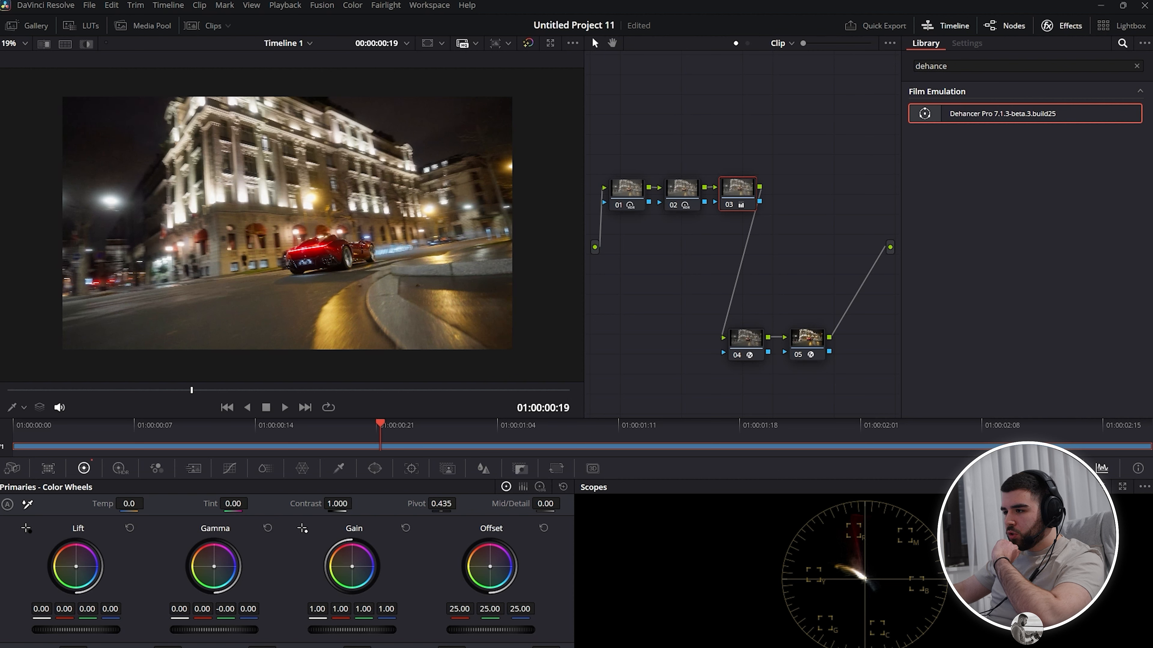
{"action": "left_click_drag", "start_coordinate": [214, 566], "coordinate": [216, 566]}
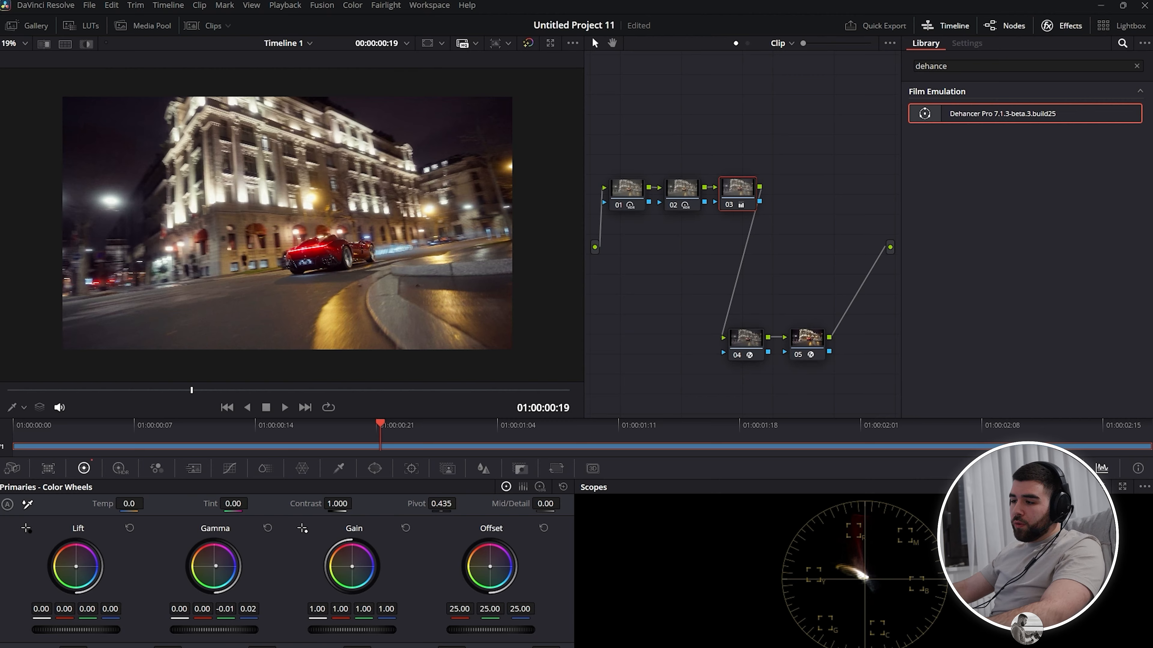
{"action": "left_click_drag", "start_coordinate": [215, 566], "coordinate": [216, 565]}
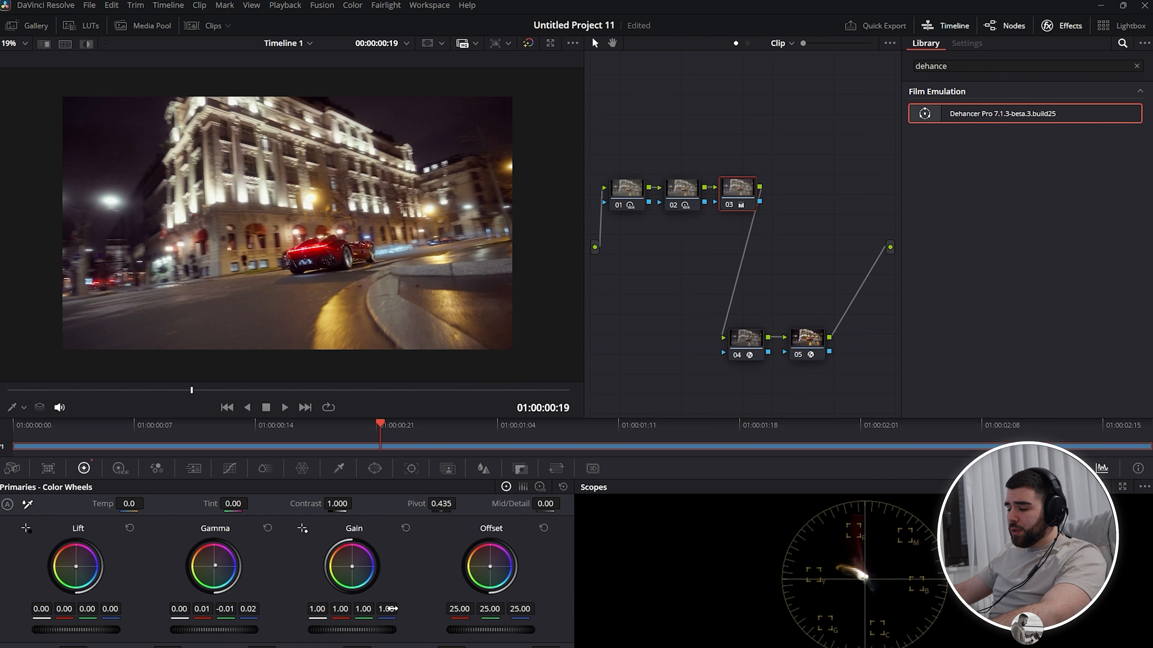
{"action": "left_click_drag", "start_coordinate": [363, 609], "coordinate": [345, 609]}
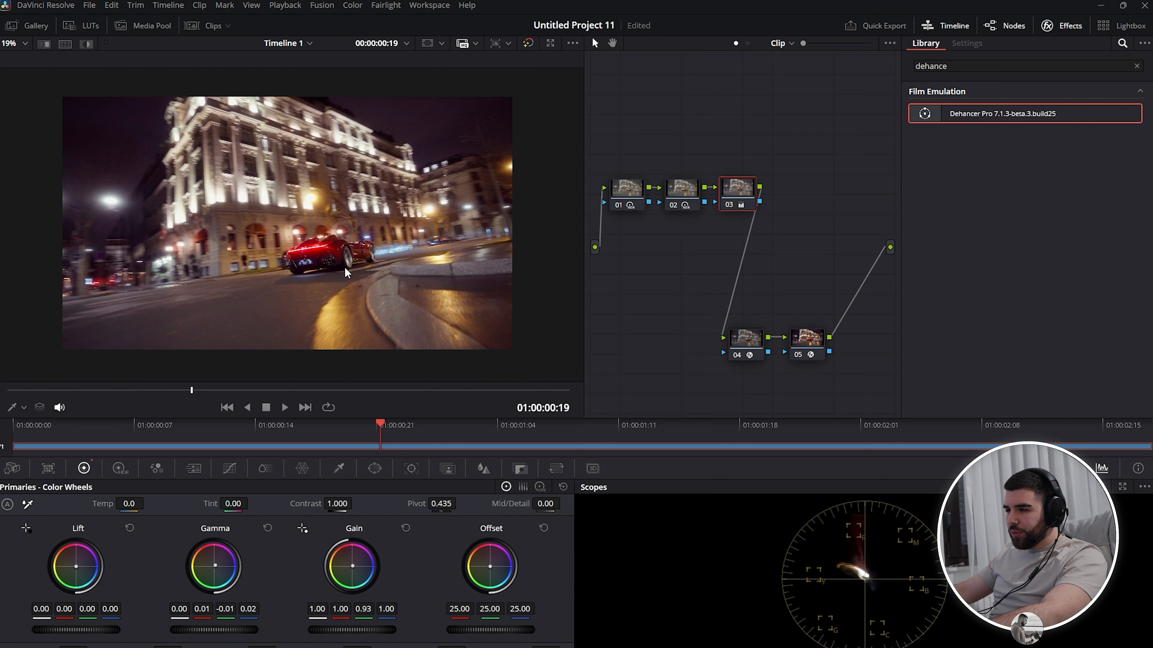
{"action": "left_click_drag", "start_coordinate": [387, 609], "coordinate": [388, 609]}
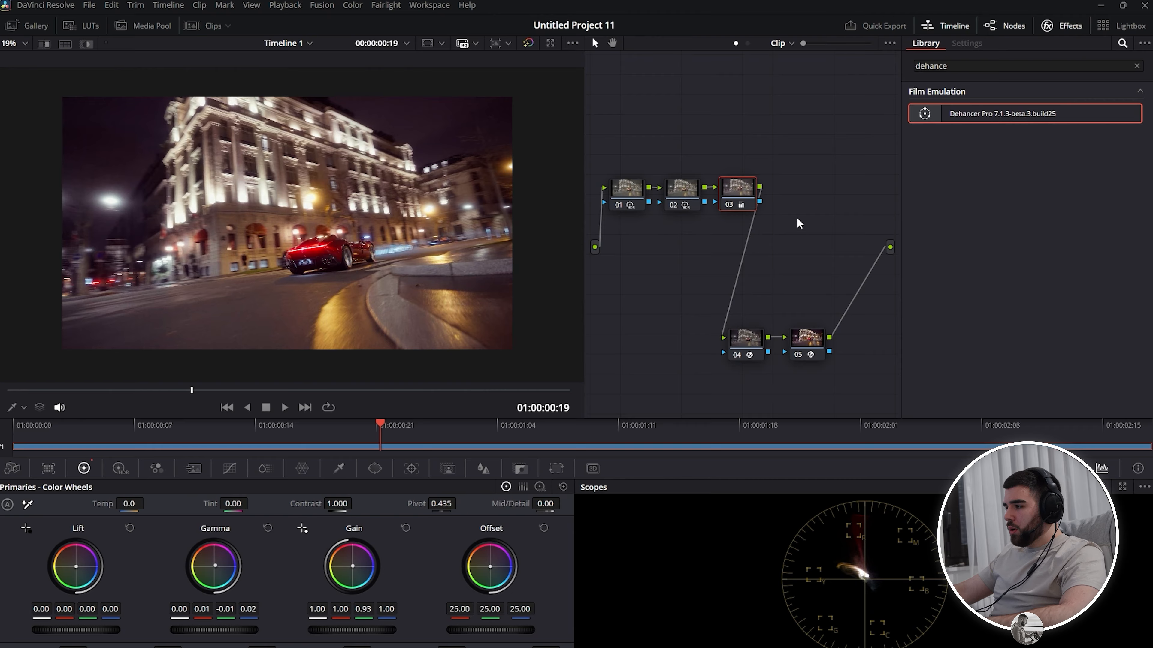
Step: Add two serial nodes after node 03 and apply the DCTL effect to the first of them
{"action": "key", "text": "alt+s"}
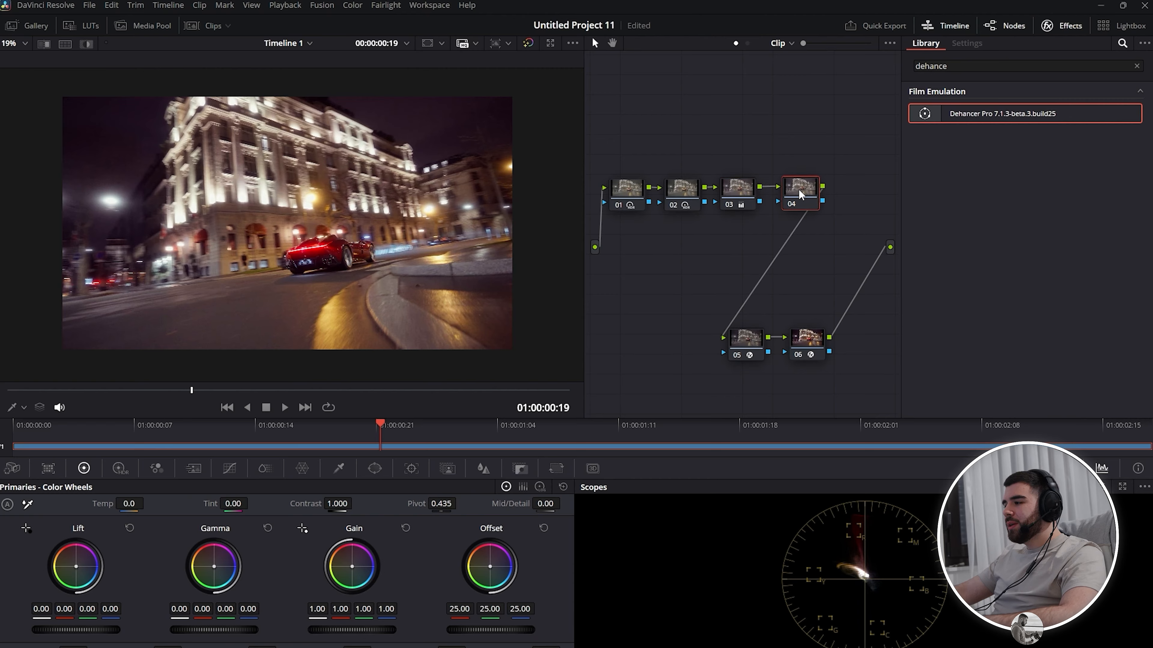
{"action": "key", "text": "shift+s"}
{"action": "left_click_drag", "start_coordinate": [990, 65], "coordinate": [850, 67]}
{"action": "type", "text": "dctl"}
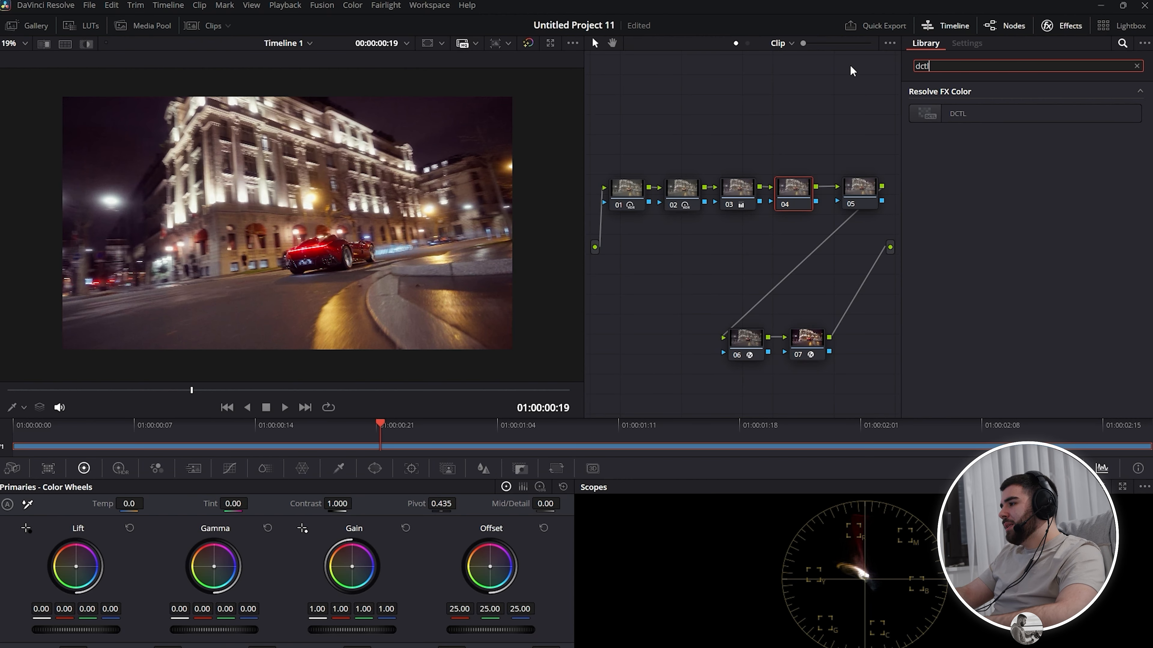
{"action": "left_click_drag", "start_coordinate": [956, 115], "coordinate": [793, 193]}
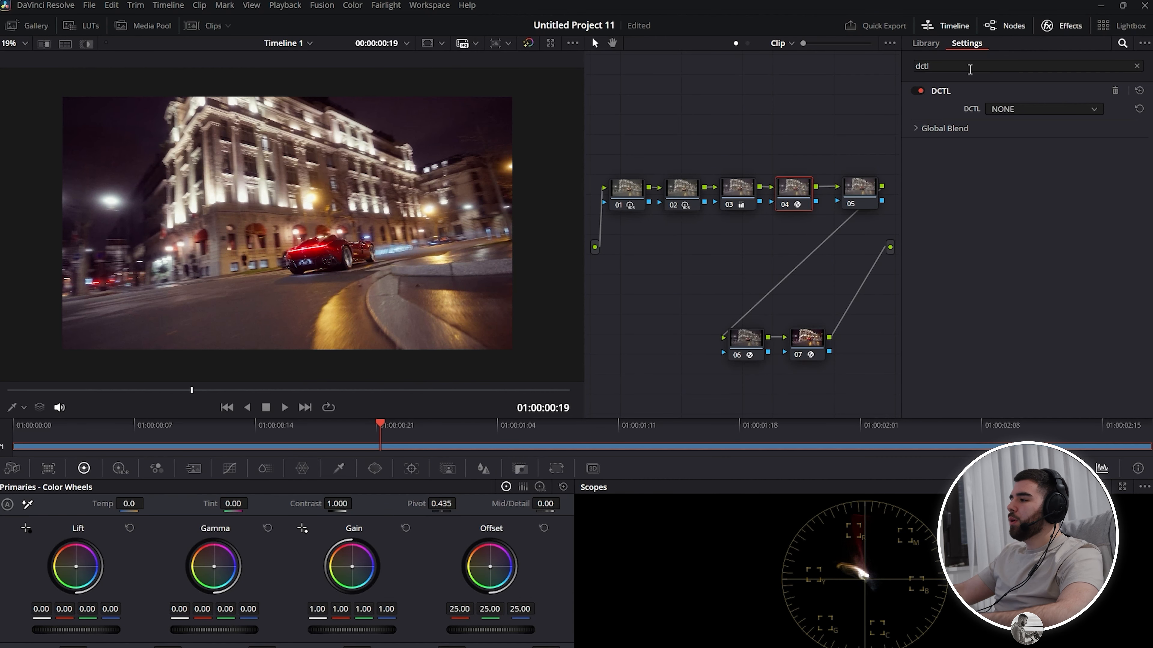
Step: Load MONO-Middle-Gray-v1.6 in the DCTL effect and set its transfer function to DaVinci Intermediate
{"action": "left_click", "coordinate": [998, 109]}
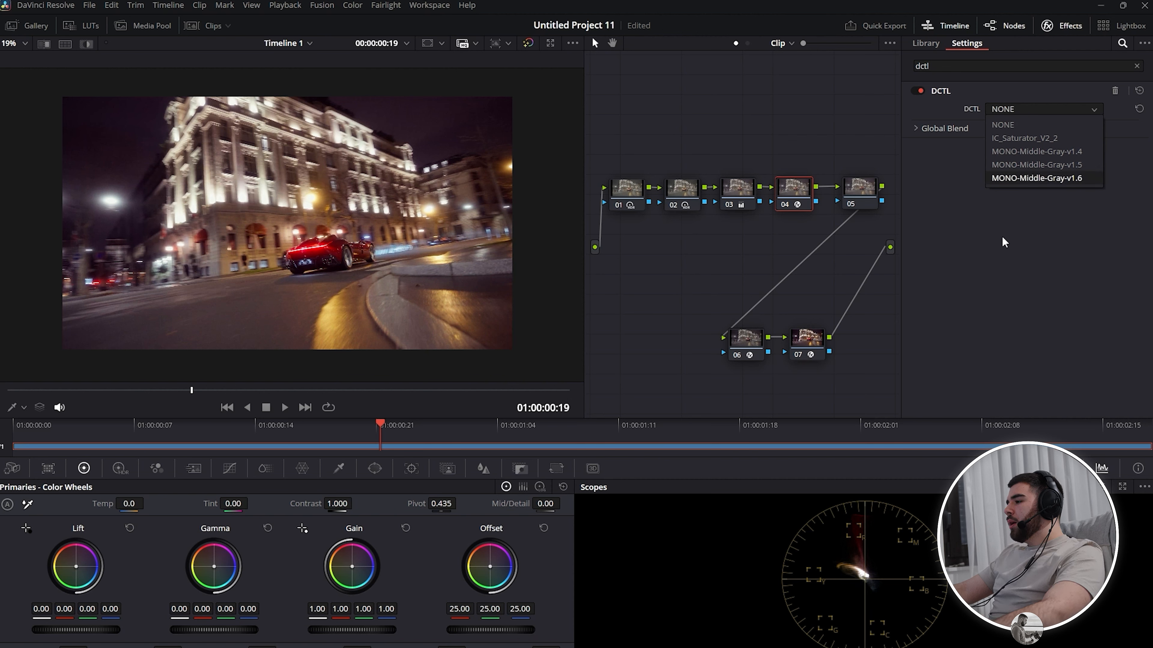
{"action": "left_click", "coordinate": [1026, 178]}
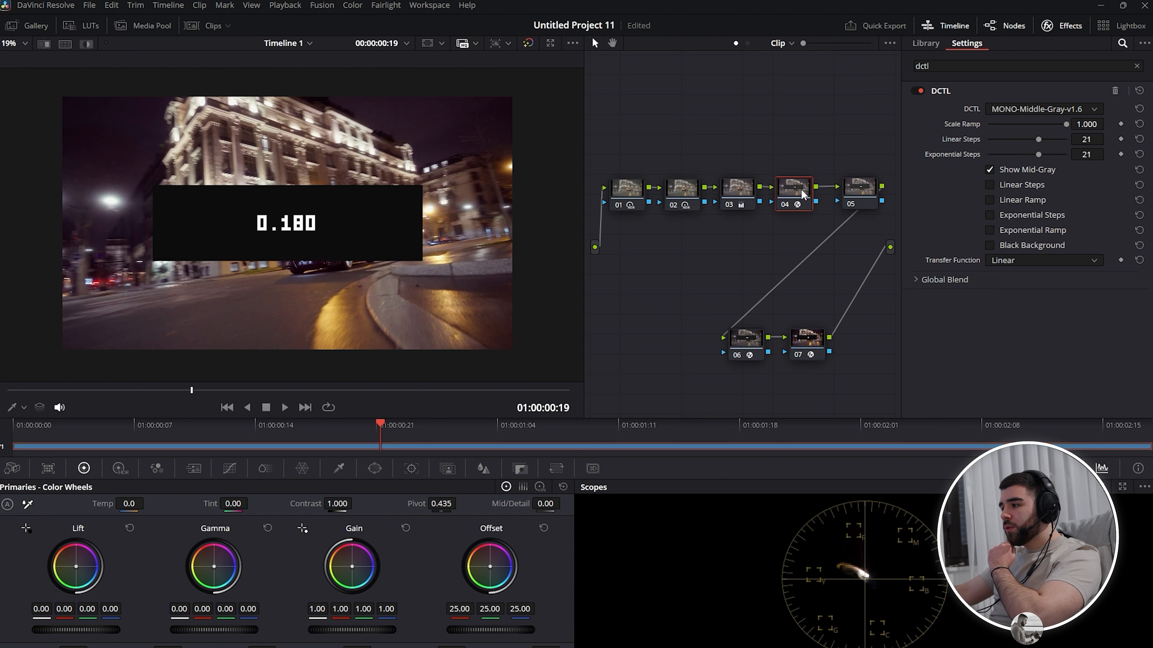
{"action": "left_click", "coordinate": [1001, 263]}
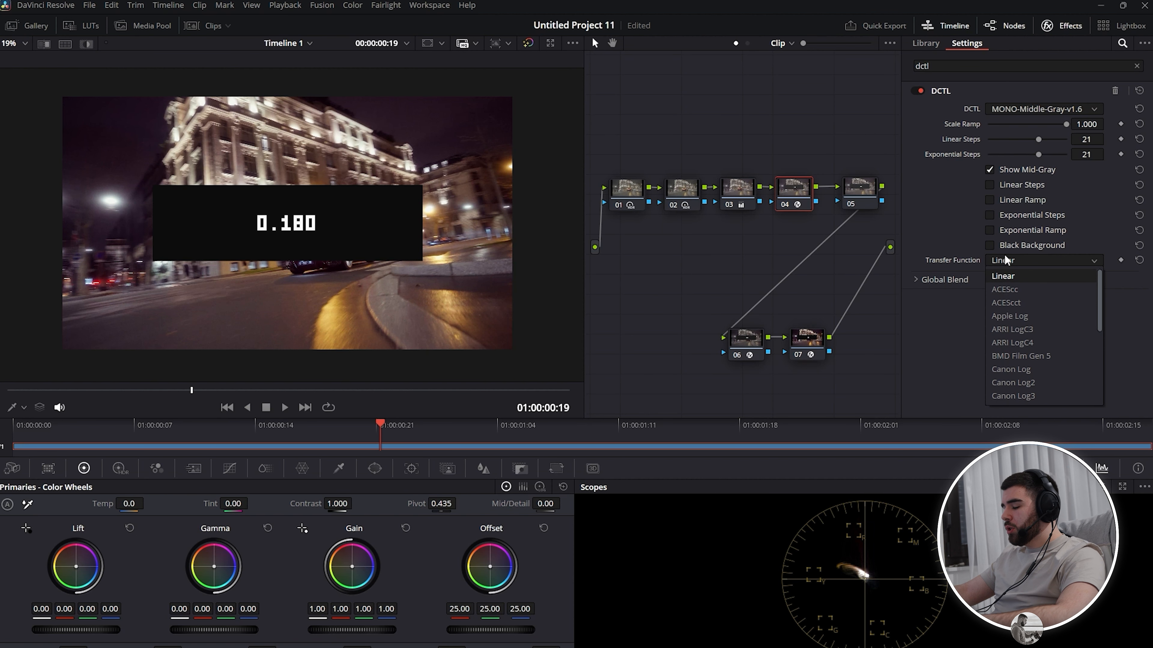
{"action": "left_click", "coordinate": [1029, 396]}
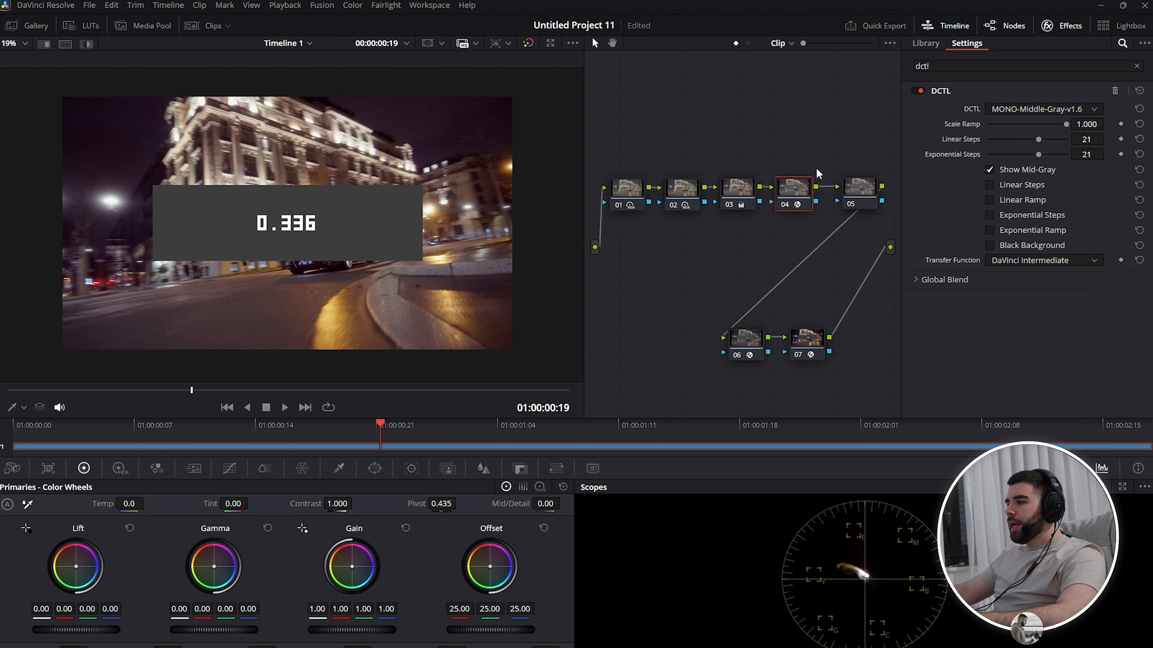
Step: Set the contrast pivot of node 05 to 0.336 and nudge the node into line with the others
{"action": "left_click", "coordinate": [859, 193]}
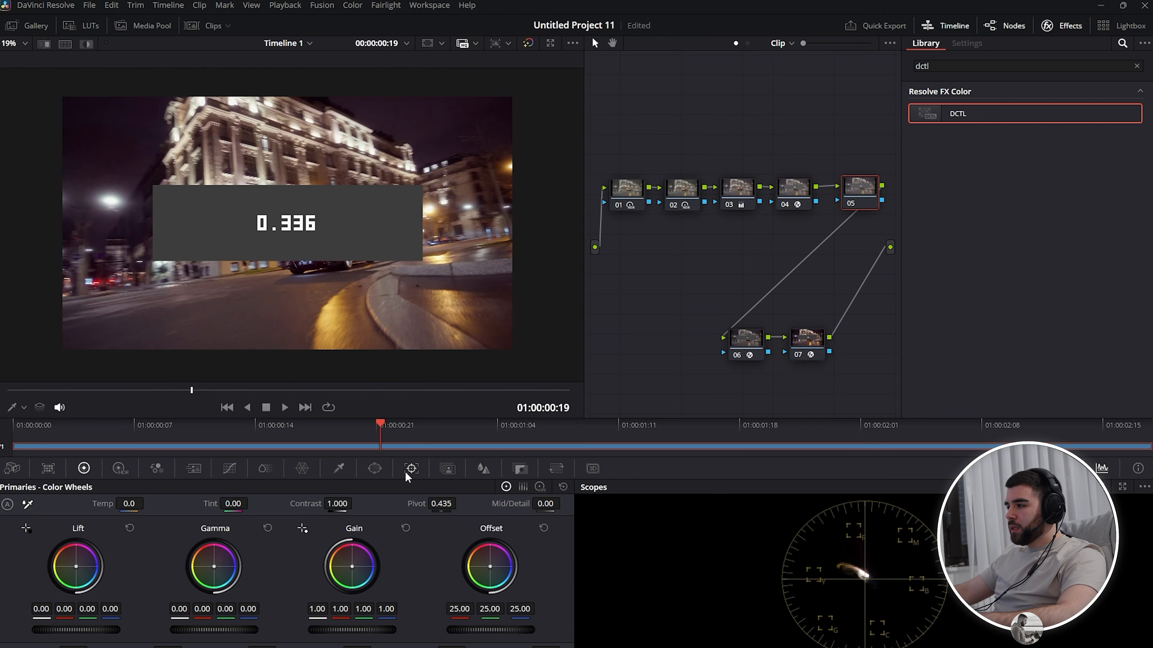
{"action": "left_click", "coordinate": [440, 504]}
{"action": "type", "text": ".33"}
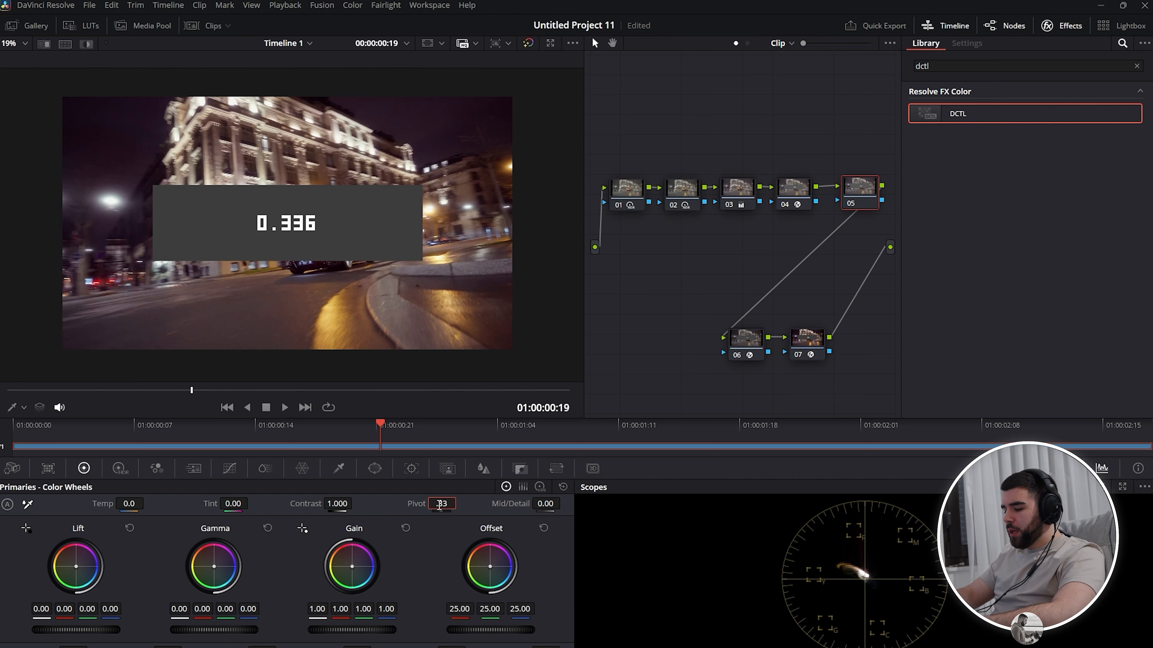
{"action": "type", "text": "6"}
{"action": "key", "text": "Return"}
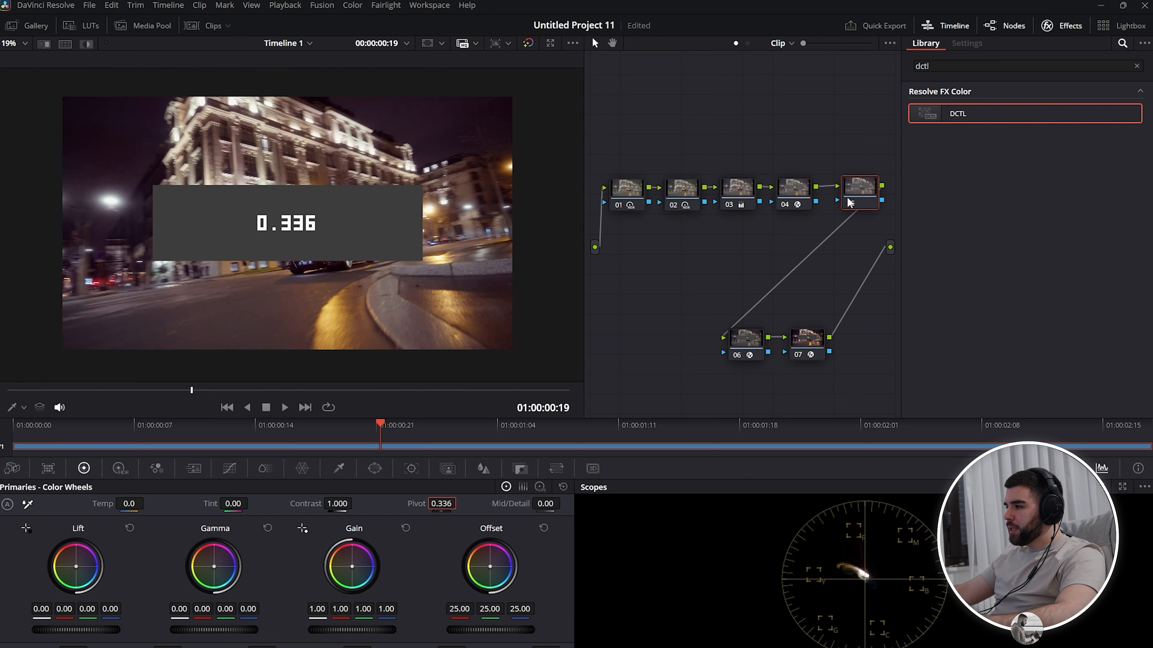
{"action": "left_click_drag", "start_coordinate": [850, 203], "coordinate": [844, 203]}
Step: Anchor node 05's custom curve at middle gray by sampling the gray patch in the viewer, and delete the DCTL node
{"action": "left_click", "coordinate": [229, 468]}
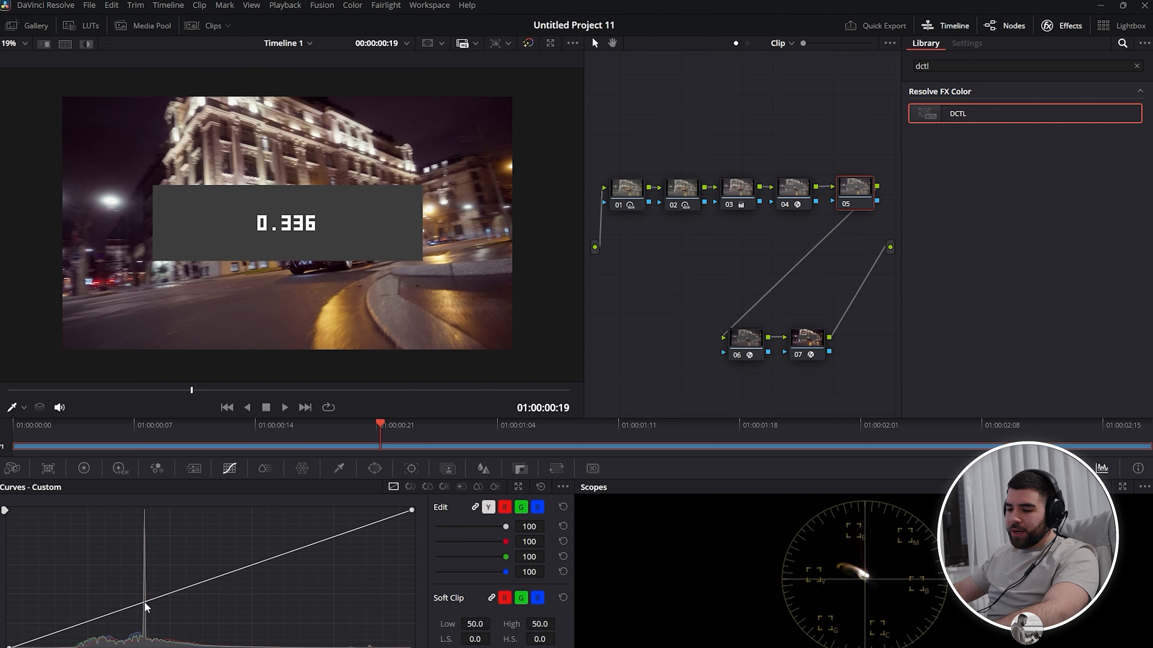
{"action": "left_click", "coordinate": [24, 407]}
{"action": "left_click", "coordinate": [23, 408]}
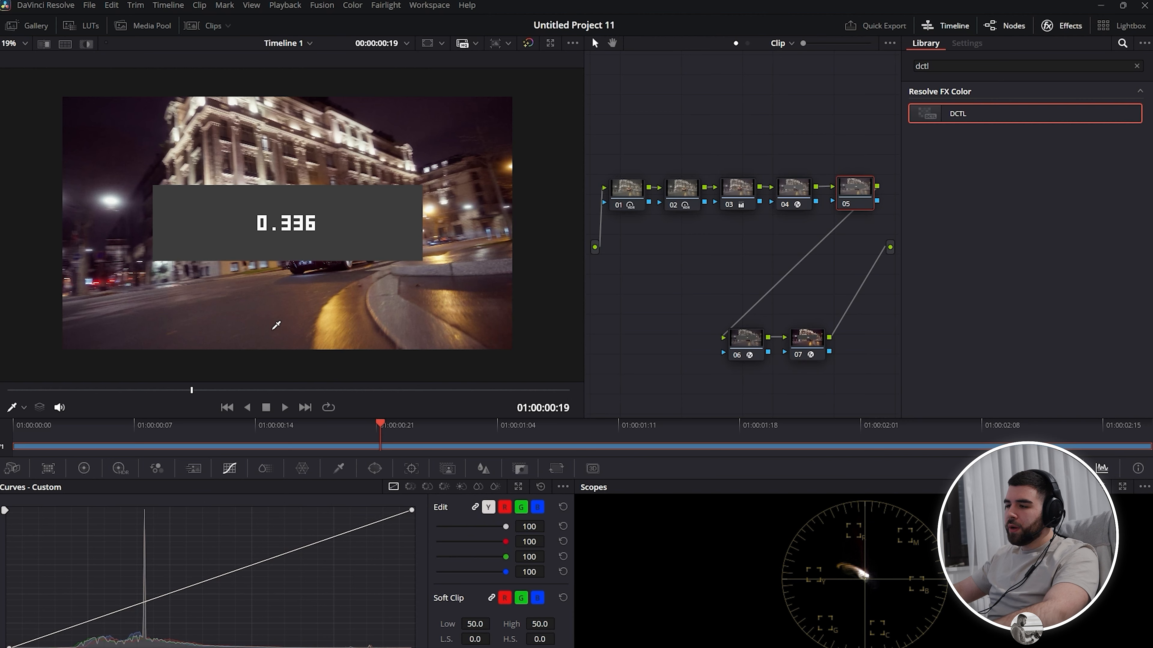
{"action": "left_click", "coordinate": [381, 220]}
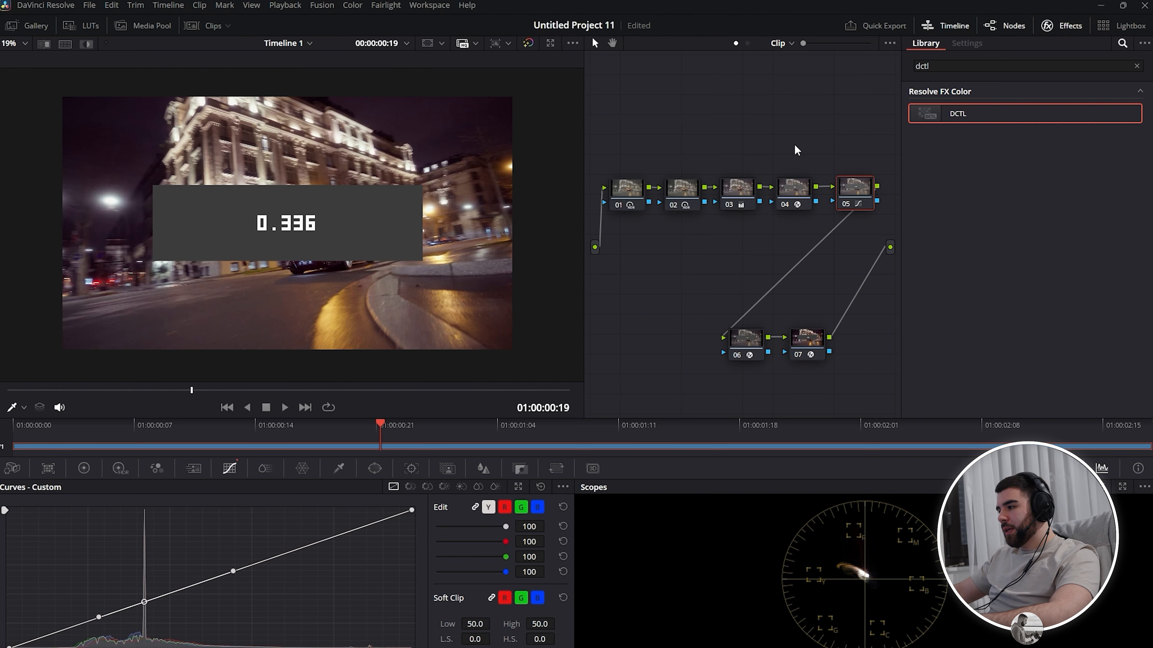
{"action": "left_click", "coordinate": [788, 177]}
{"action": "key", "text": "Delete"}
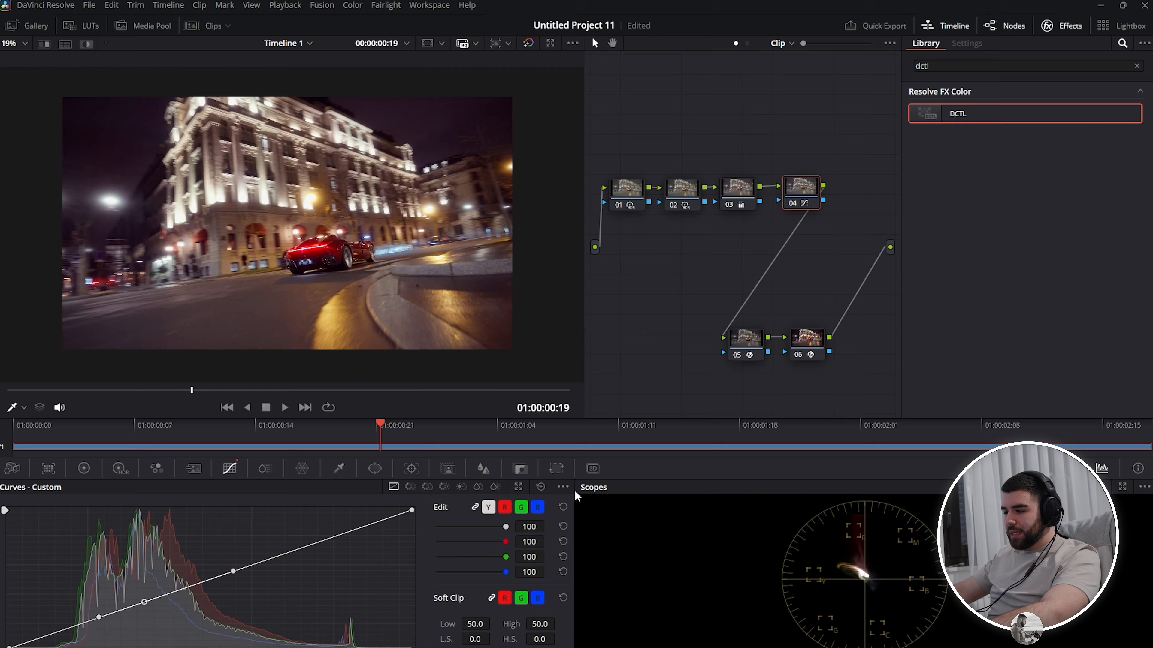
Step: Toggle editable splines off and back on for the custom curve, and shift its shadow-side handle slightly to add contrast
{"action": "left_click", "coordinate": [562, 486]}
{"action": "left_click", "coordinate": [589, 566]}
{"action": "left_click", "coordinate": [563, 487]}
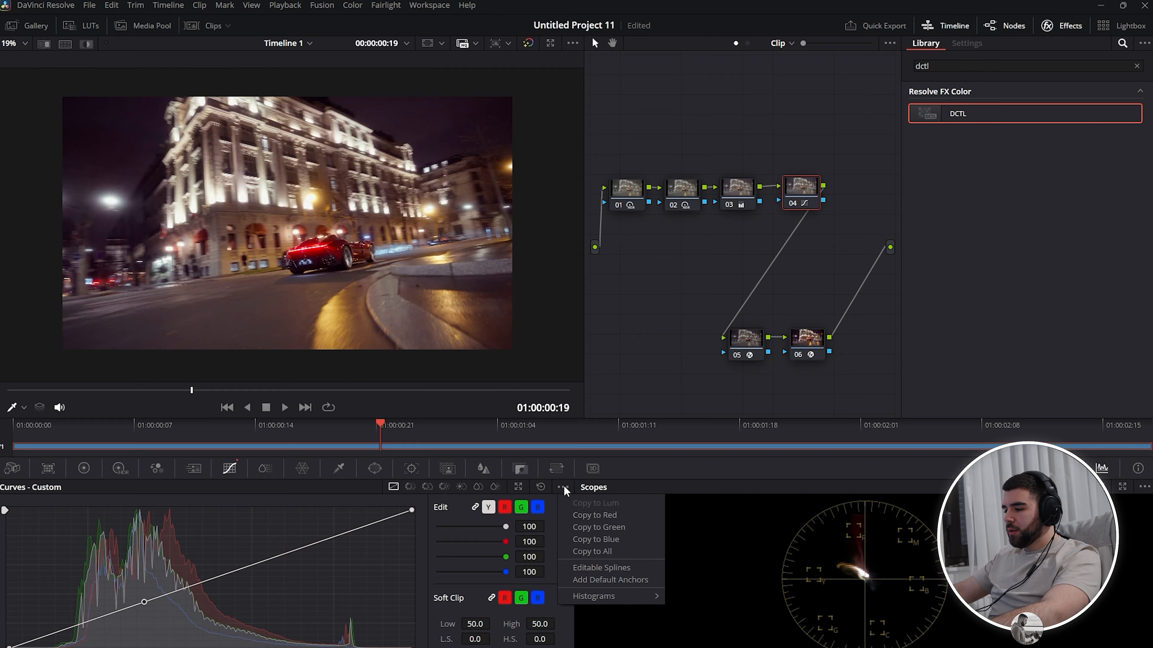
{"action": "left_click", "coordinate": [585, 568]}
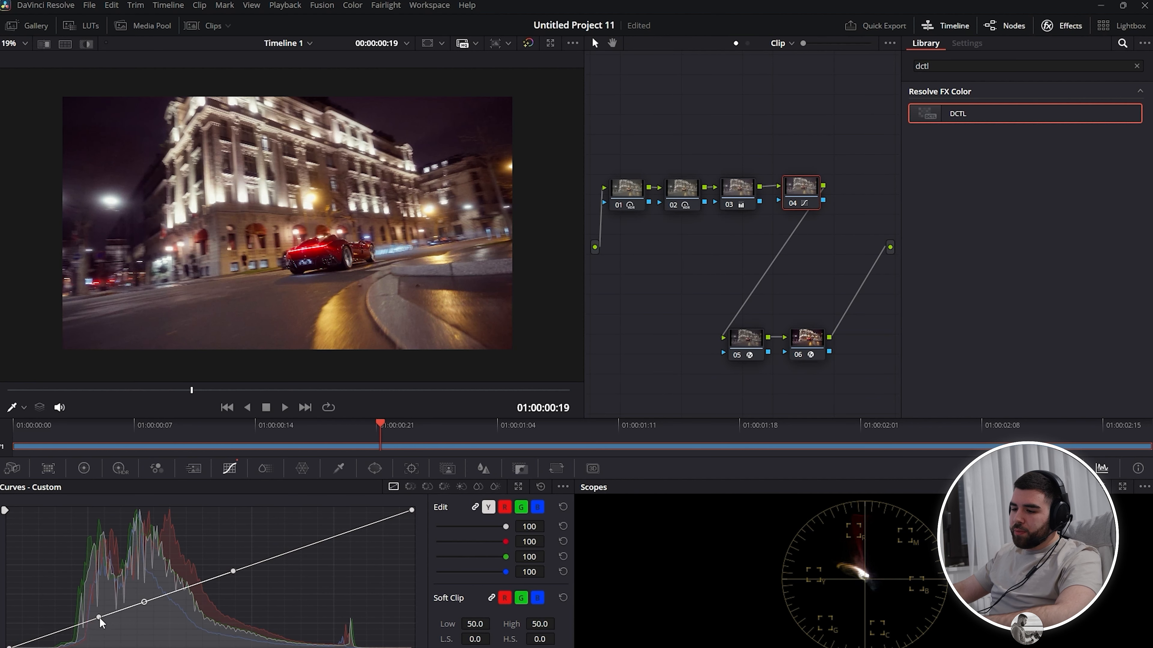
{"action": "left_click_drag", "start_coordinate": [98, 618], "coordinate": [100, 618]}
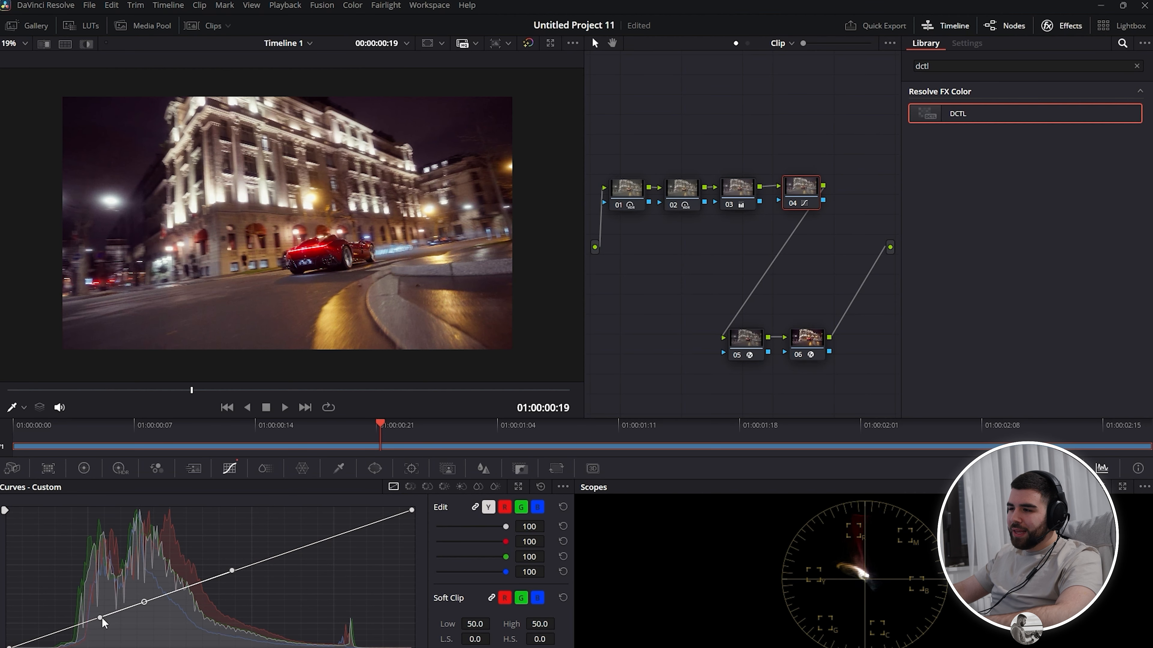
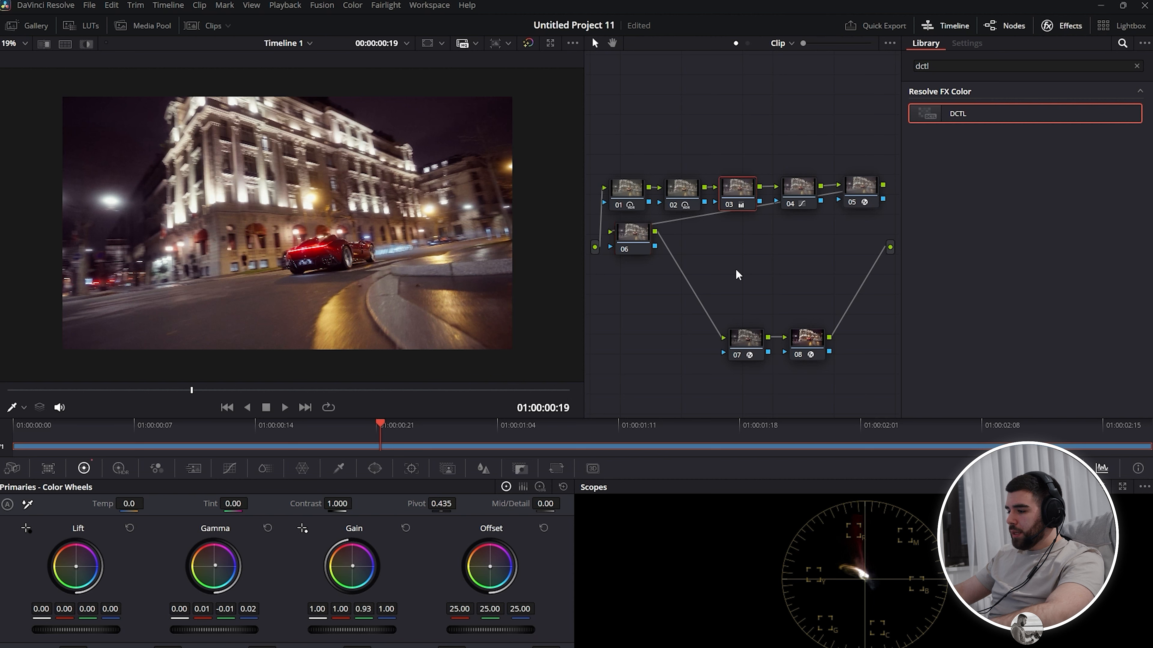
Step: Set the Mid/Detail of node 06 to 20
{"action": "left_click", "coordinate": [640, 235]}
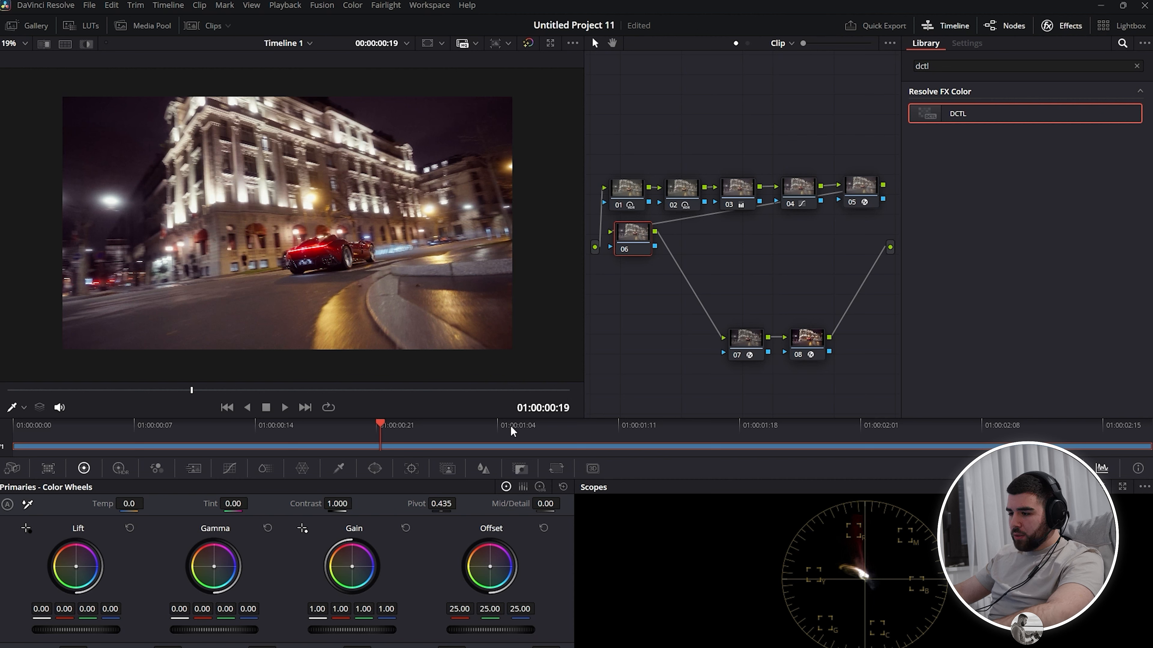
{"action": "left_click", "coordinate": [542, 503]}
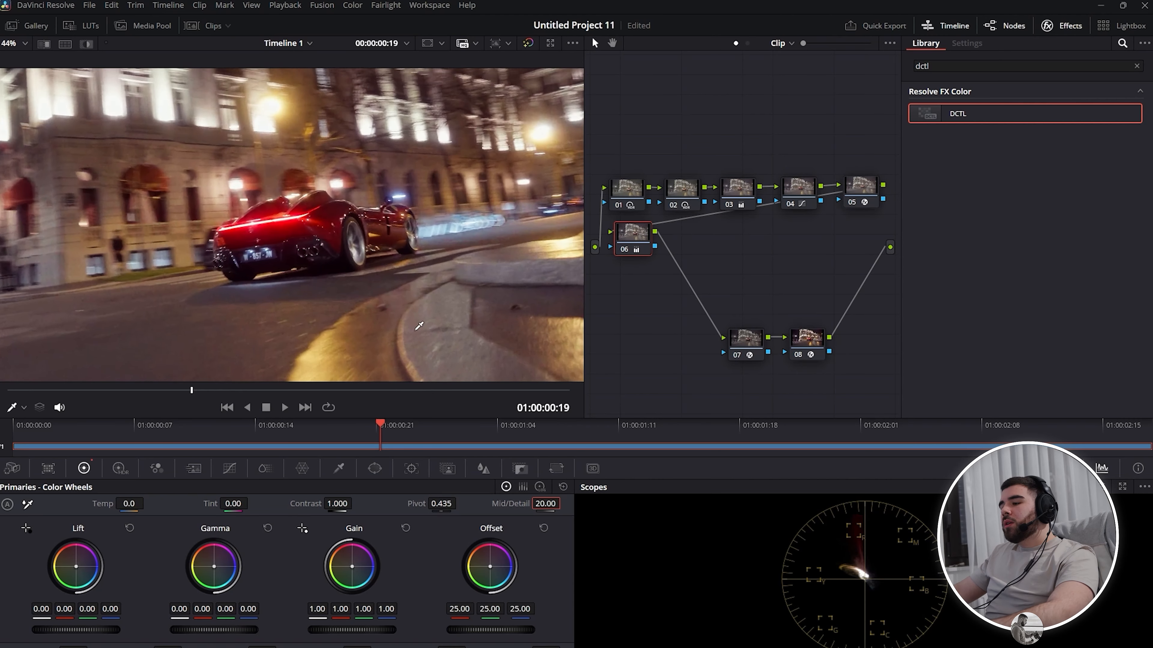
{"action": "scroll", "coordinate": [419, 326], "scroll_direction": "up", "scroll_amount": 2}
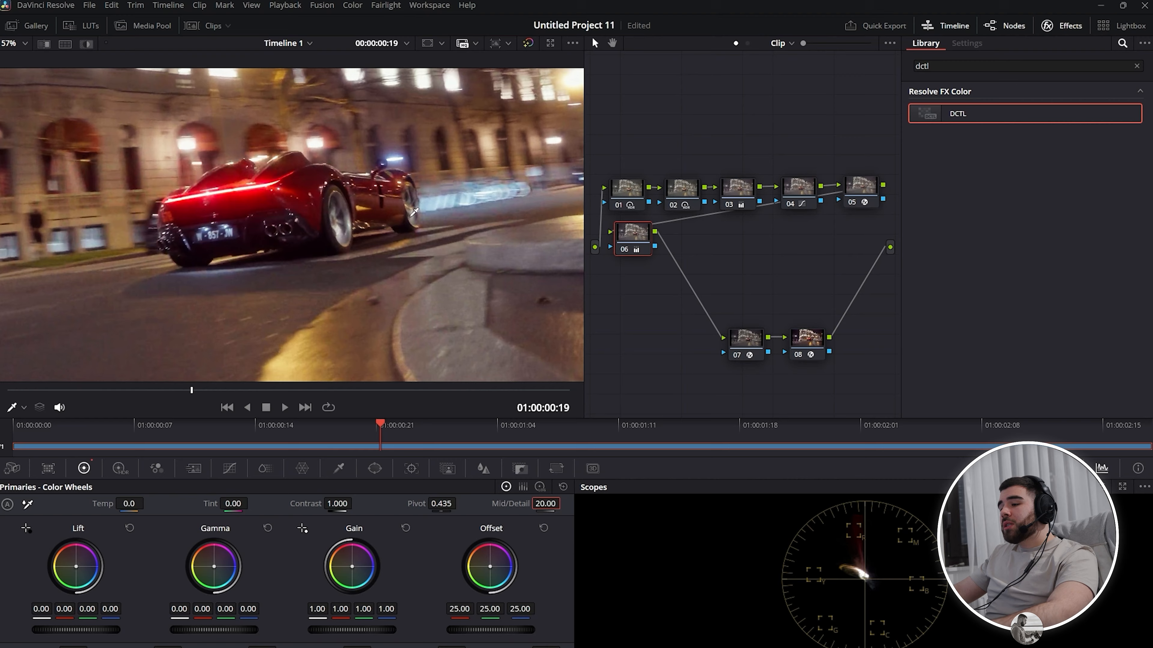
Step: Compare the car's detail with Mid/Detail at 0 on node 06, and undo that change
{"action": "left_click", "coordinate": [545, 504]}
{"action": "type", "text": "0"}
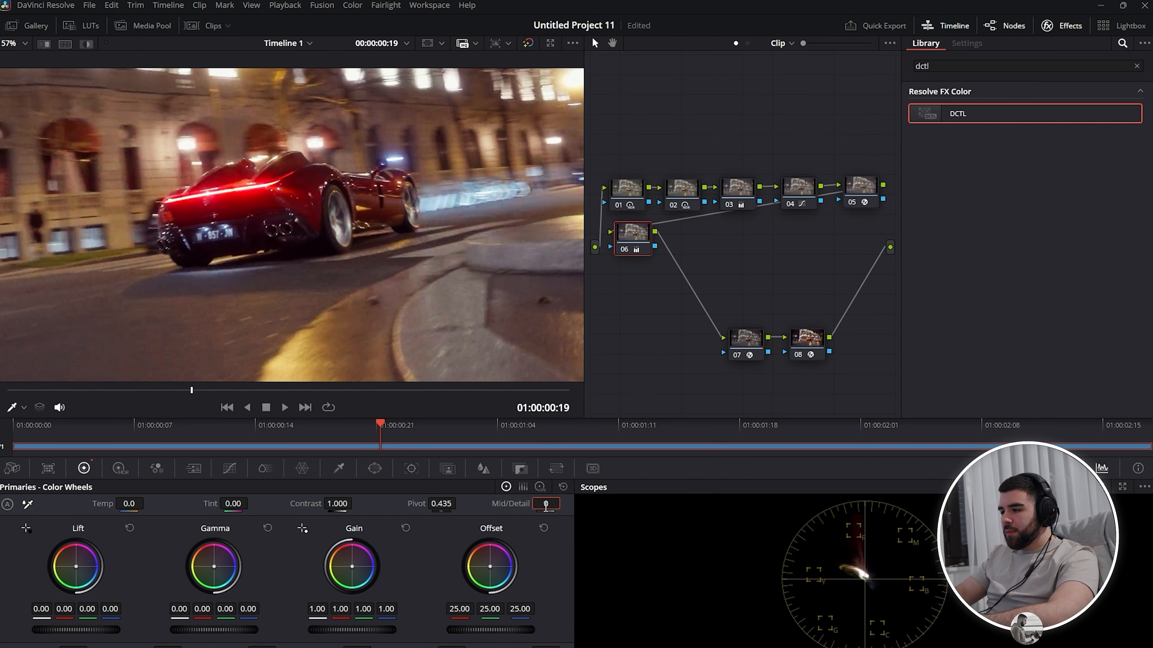
{"action": "key", "text": "Return"}
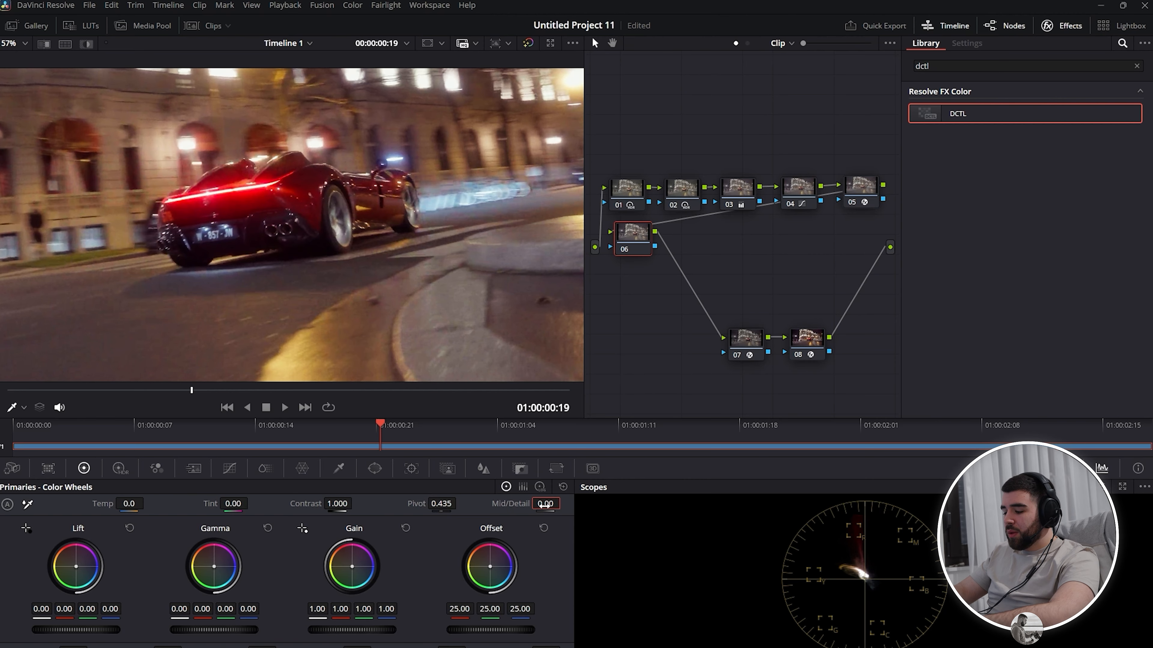
{"action": "key", "text": "ctrl+z"}
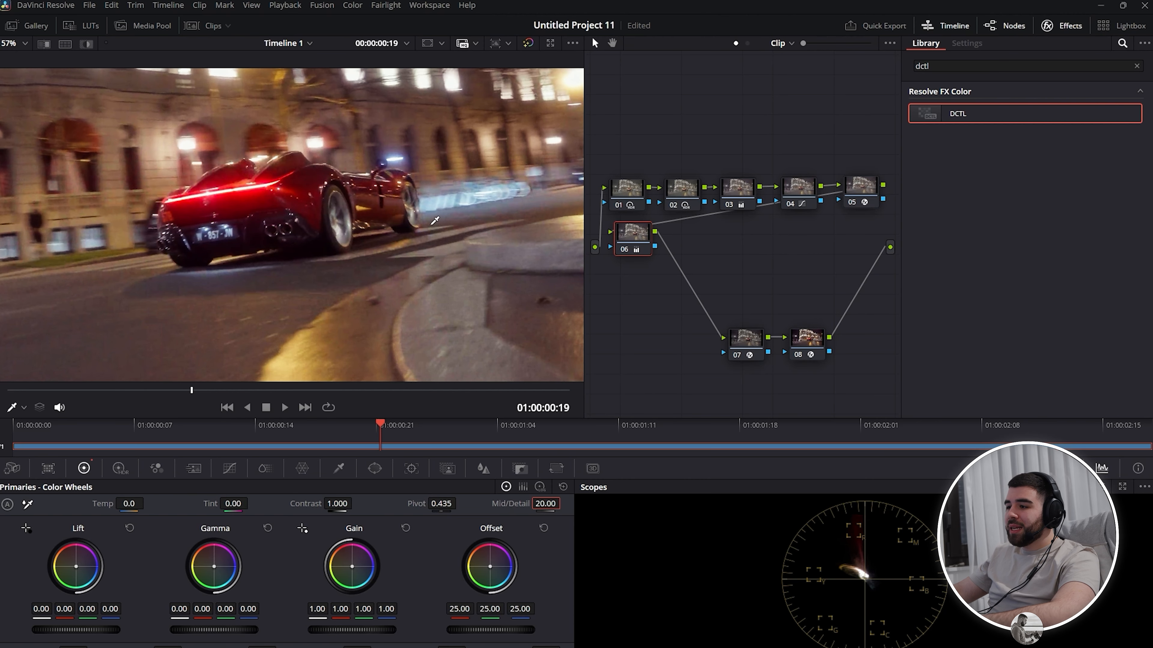
{"action": "scroll", "coordinate": [435, 221], "scroll_direction": "down", "scroll_amount": 5}
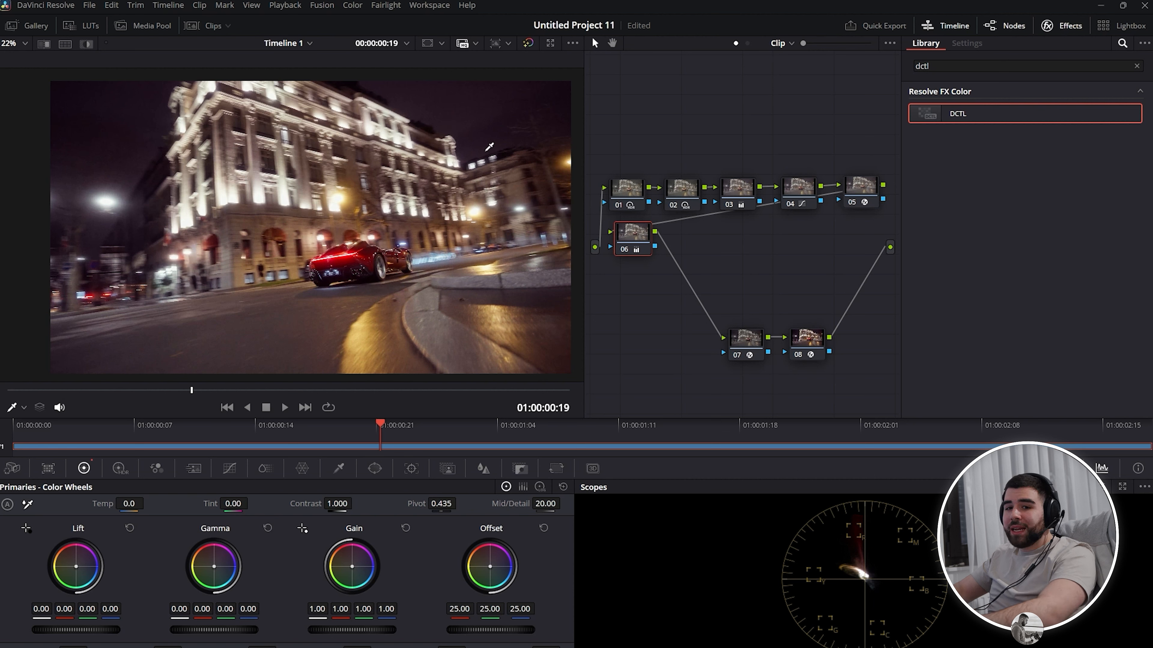
Step: Add a serial node after node 06 and enable a circular window on it
{"action": "left_click_drag", "start_coordinate": [639, 241], "coordinate": [636, 242]}
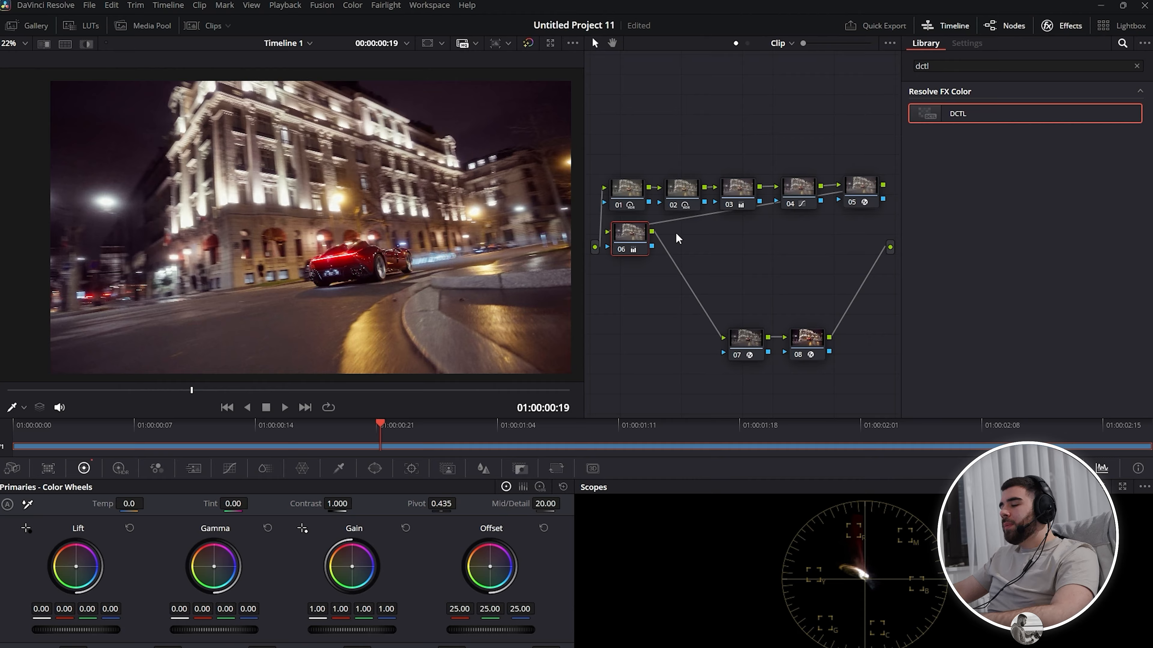
{"action": "key", "text": "alt+s"}
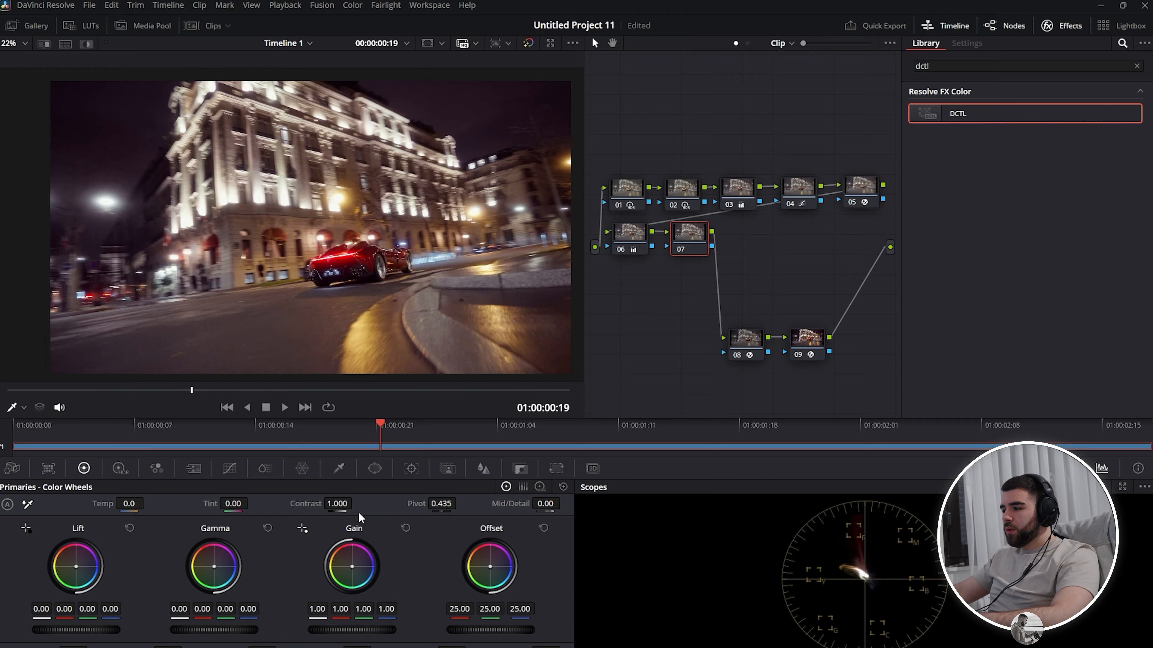
{"action": "left_click", "coordinate": [375, 469]}
{"action": "scroll", "coordinate": [332, 229], "scroll_direction": "down", "scroll_amount": 1}
{"action": "scroll", "coordinate": [368, 240], "scroll_direction": "up", "scroll_amount": 1}
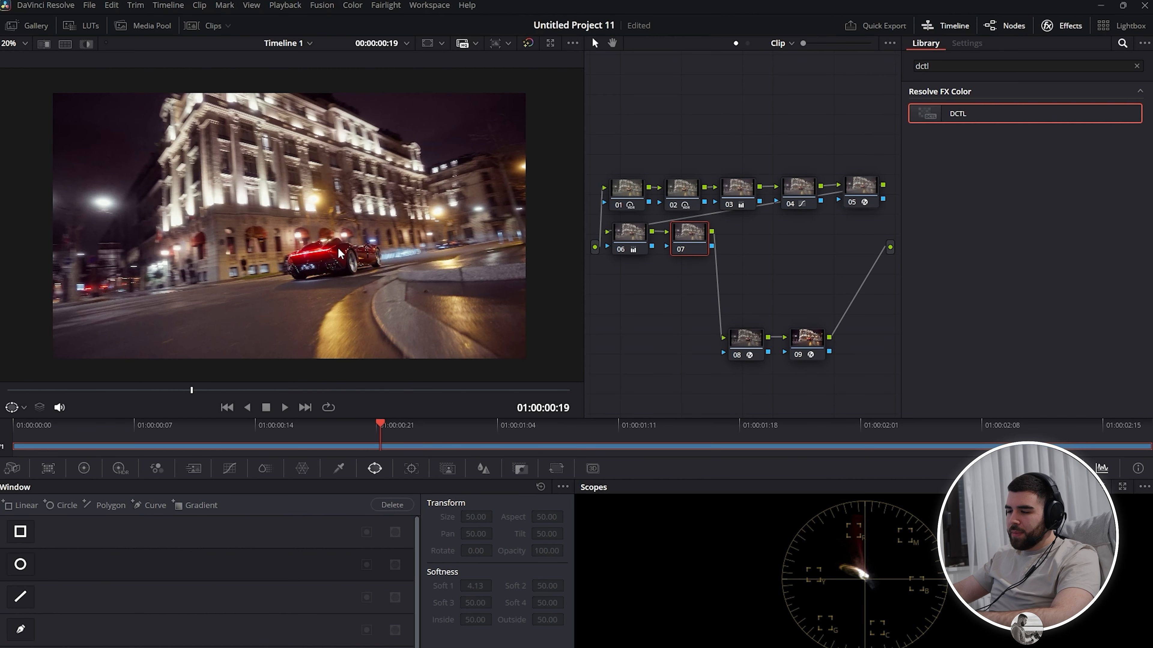
{"action": "left_click", "coordinate": [21, 566]}
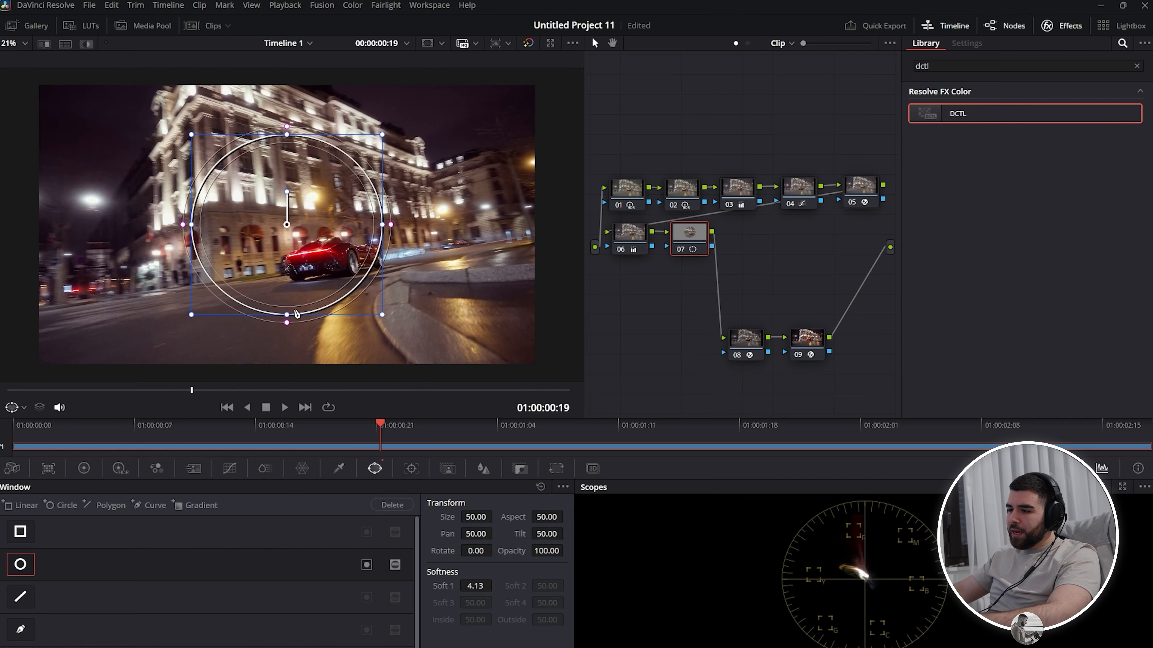
Step: Fit node 07's circular window over the foreground curb, rotated about -14 with softness about 13, and lower its Gain to 0.87
{"action": "left_click_drag", "start_coordinate": [296, 313], "coordinate": [298, 298]}
{"action": "scroll", "coordinate": [303, 289], "scroll_direction": "down", "scroll_amount": 2}
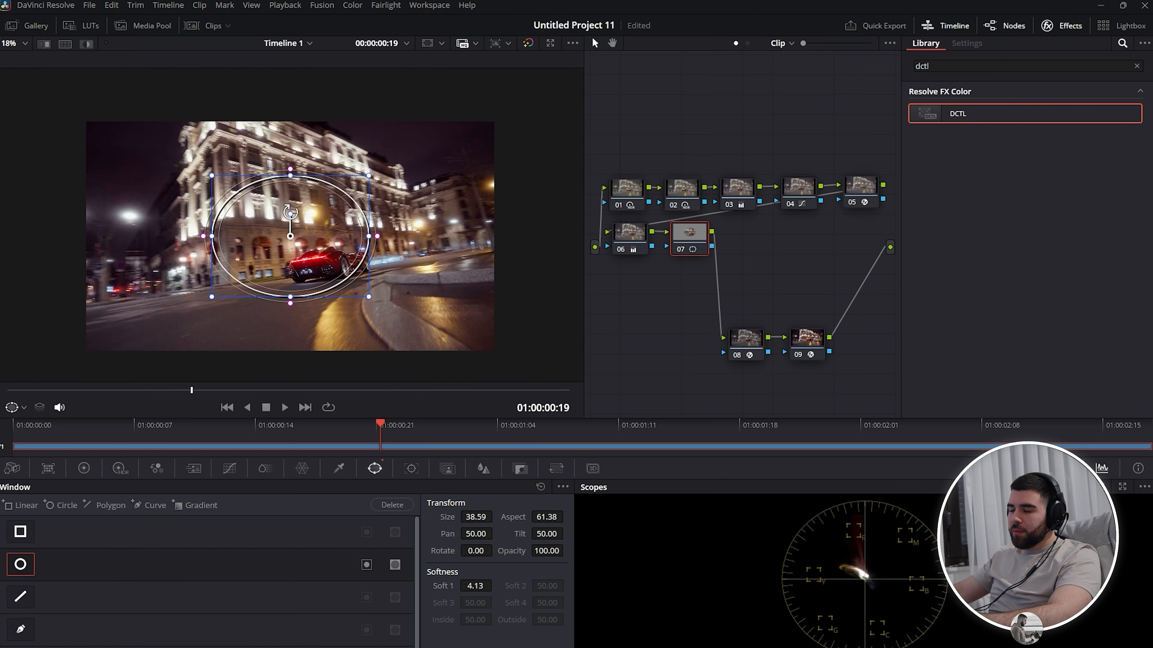
{"action": "left_click_drag", "start_coordinate": [287, 211], "coordinate": [283, 213]}
{"action": "left_click_drag", "start_coordinate": [328, 255], "coordinate": [475, 343]}
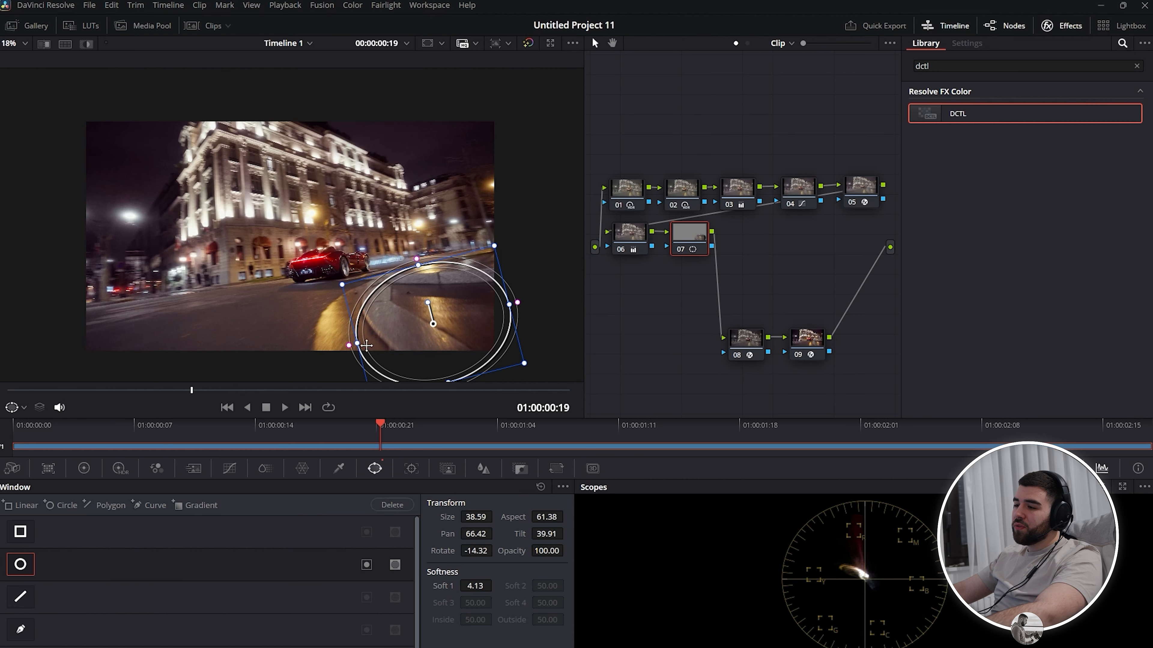
{"action": "left_click_drag", "start_coordinate": [359, 345], "coordinate": [323, 357]}
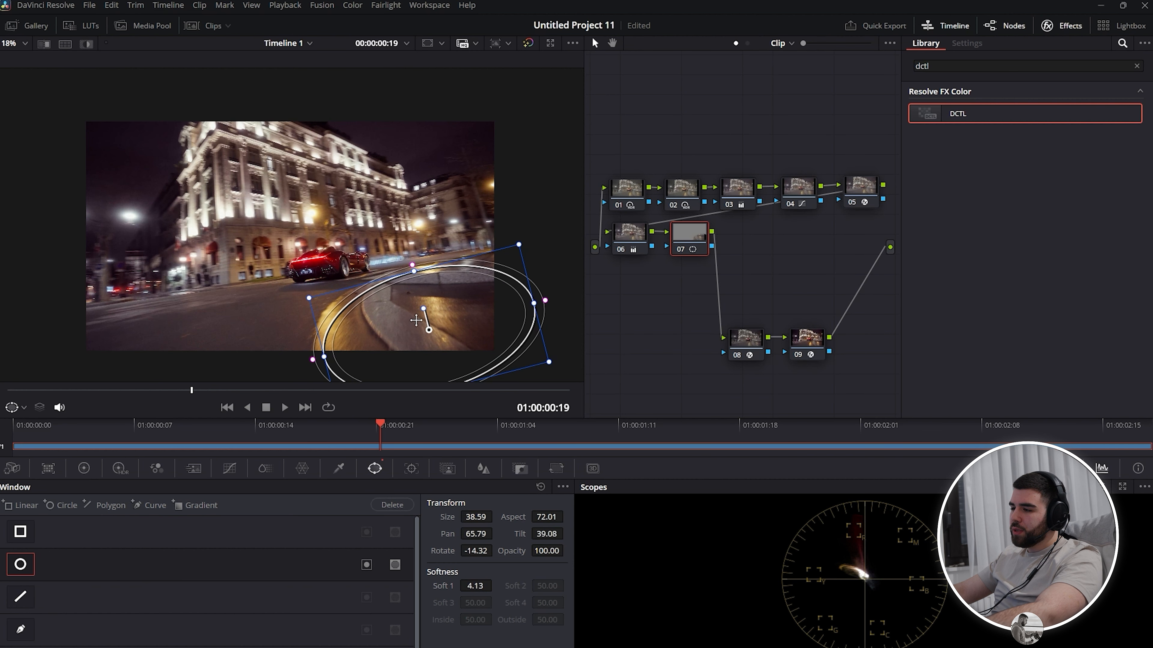
{"action": "scroll", "coordinate": [523, 309], "scroll_direction": "down", "scroll_amount": 1}
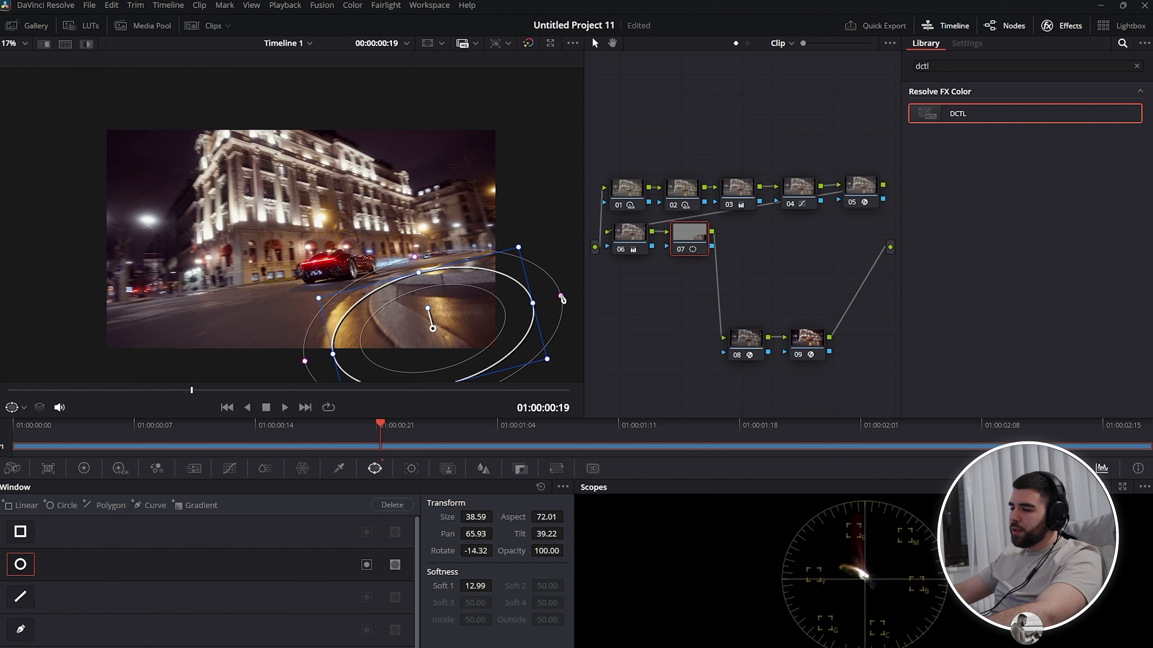
{"action": "left_click", "coordinate": [84, 469]}
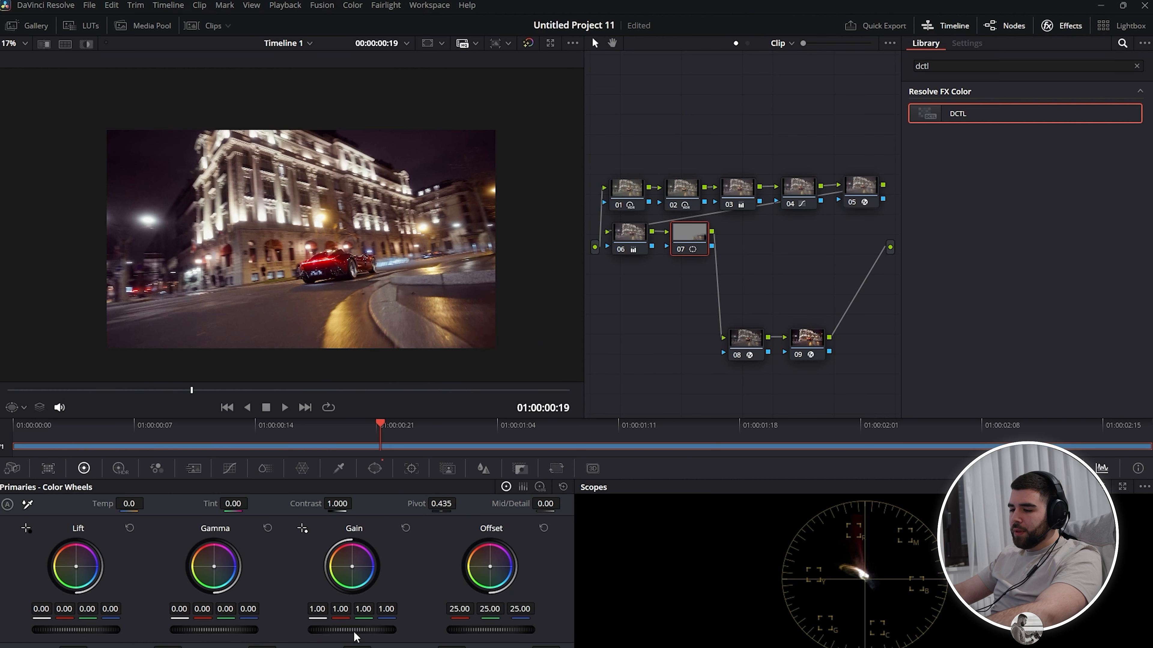
{"action": "mouse_move", "coordinate": [355, 631]}
{"action": "left_mouse_down"}
{"action": "mouse_move", "coordinate": [323, 631]}
{"action": "mouse_move", "coordinate": [341, 631]}
{"action": "left_mouse_up"}
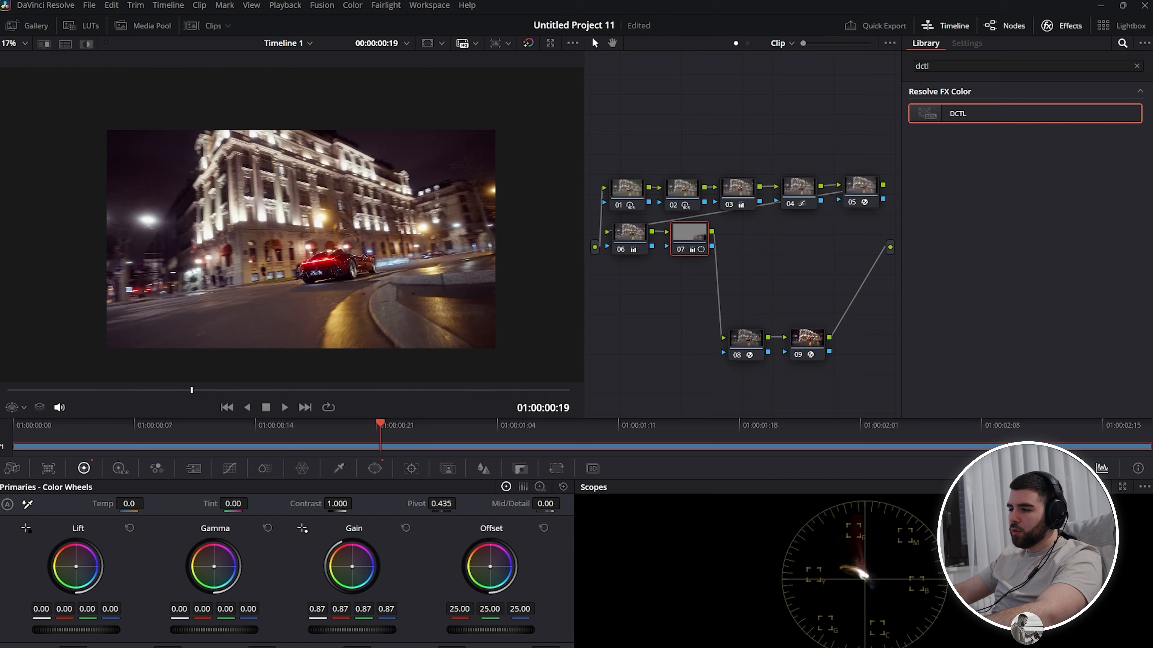
Step: Add a serial node after node 07 with a circular window over the lower-left road, rotated about 16 with softness about 11
{"action": "key", "text": "alt+s"}
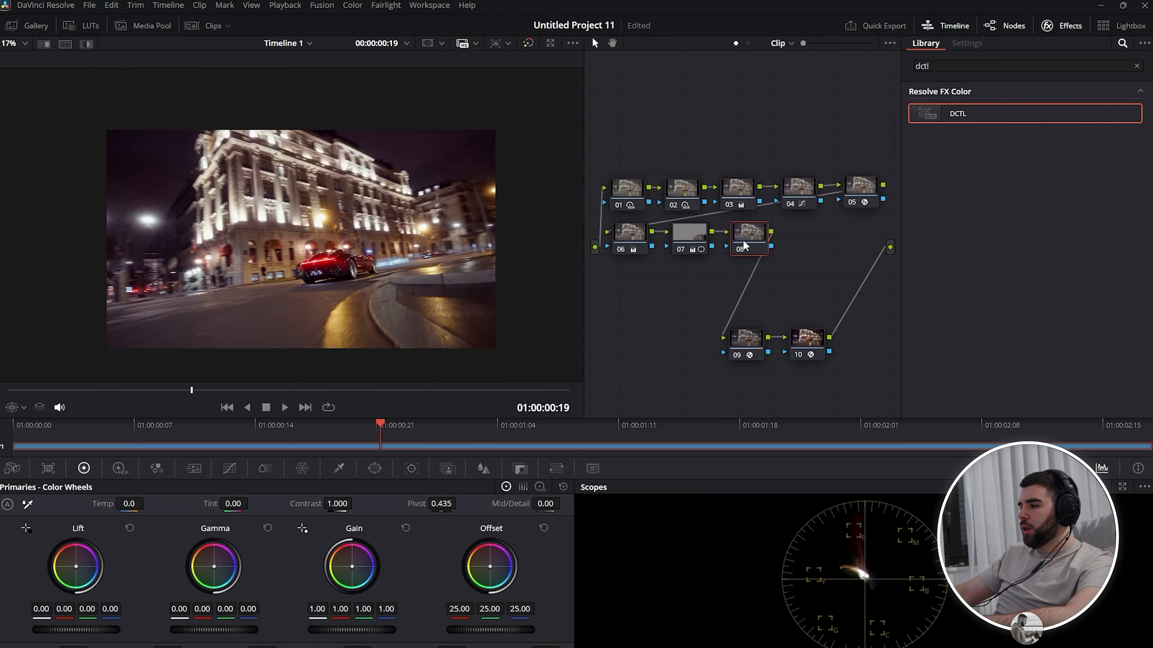
{"action": "left_click", "coordinate": [374, 469]}
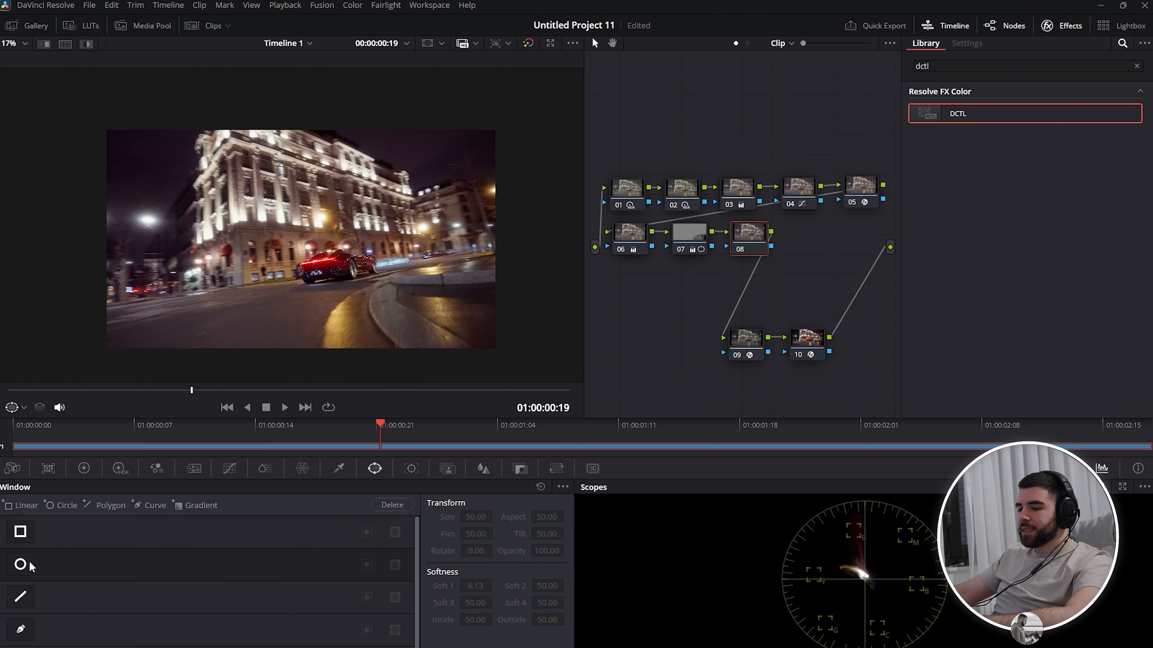
{"action": "left_click", "coordinate": [21, 564]}
{"action": "left_click_drag", "start_coordinate": [368, 238], "coordinate": [401, 243]}
{"action": "left_click_drag", "start_coordinate": [345, 269], "coordinate": [208, 367]}
{"action": "left_click_drag", "start_coordinate": [163, 311], "coordinate": [172, 313]}
{"action": "left_click_drag", "start_coordinate": [196, 316], "coordinate": [199, 284]}
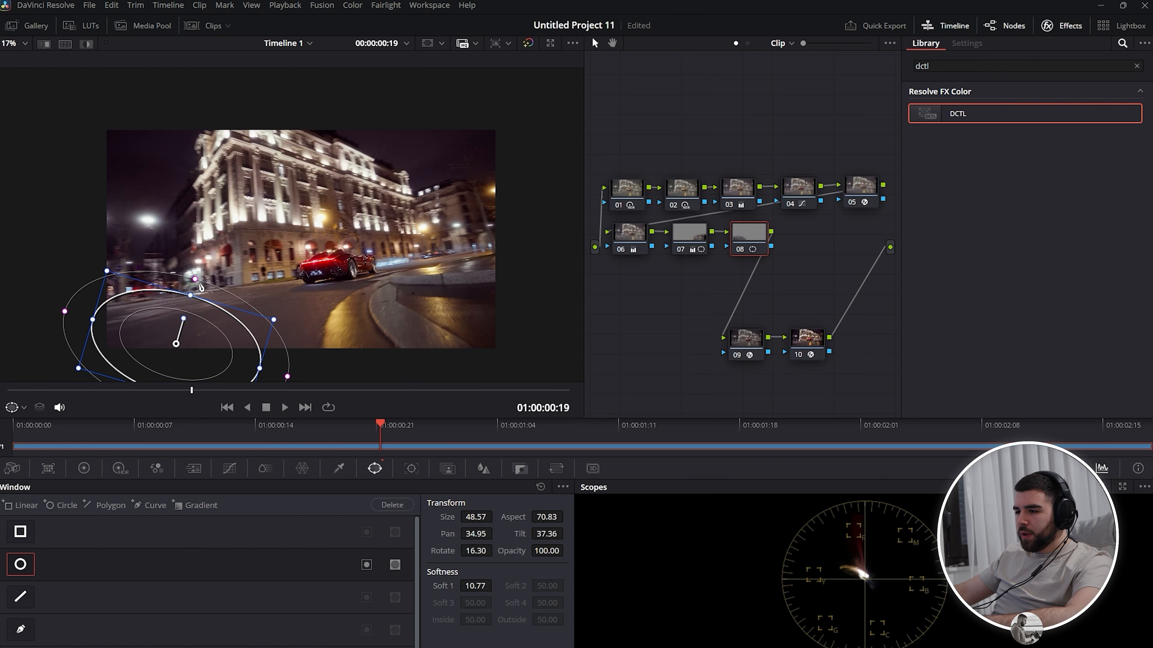
Step: Turn off the viewer's window overlay and lower the Gain of node 08 to 0.93
{"action": "left_click", "coordinate": [24, 407]}
{"action": "left_click", "coordinate": [33, 423]}
{"action": "left_click", "coordinate": [78, 468]}
{"action": "scroll", "coordinate": [348, 561], "scroll_direction": "down", "scroll_amount": 4}
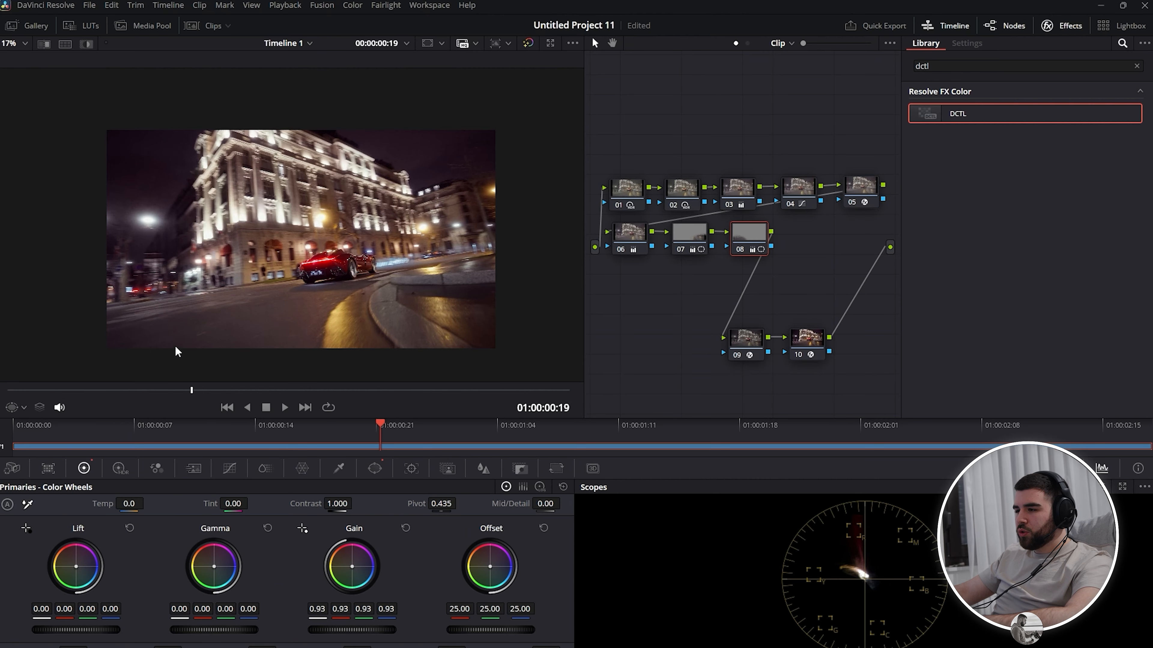
Step: Add a serial node after node 08 and fit a flat circular window around the two street lights at frame 01:00:00:13
{"action": "left_click", "coordinate": [375, 469]}
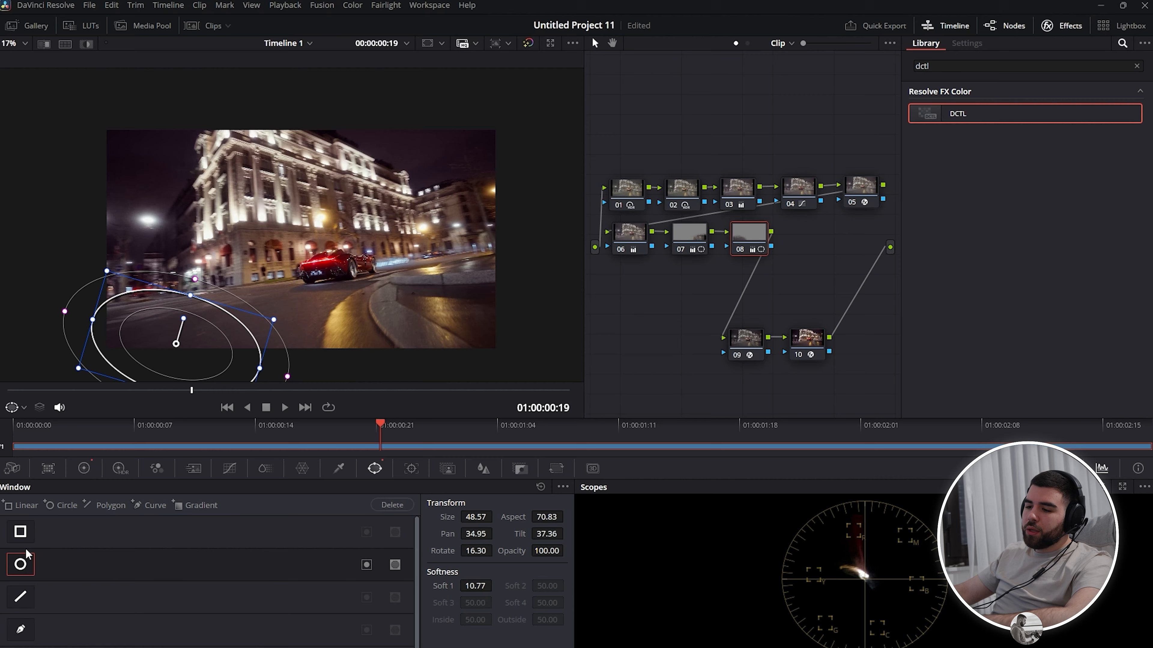
{"action": "scroll", "coordinate": [23, 600], "scroll_direction": "down", "scroll_amount": 1}
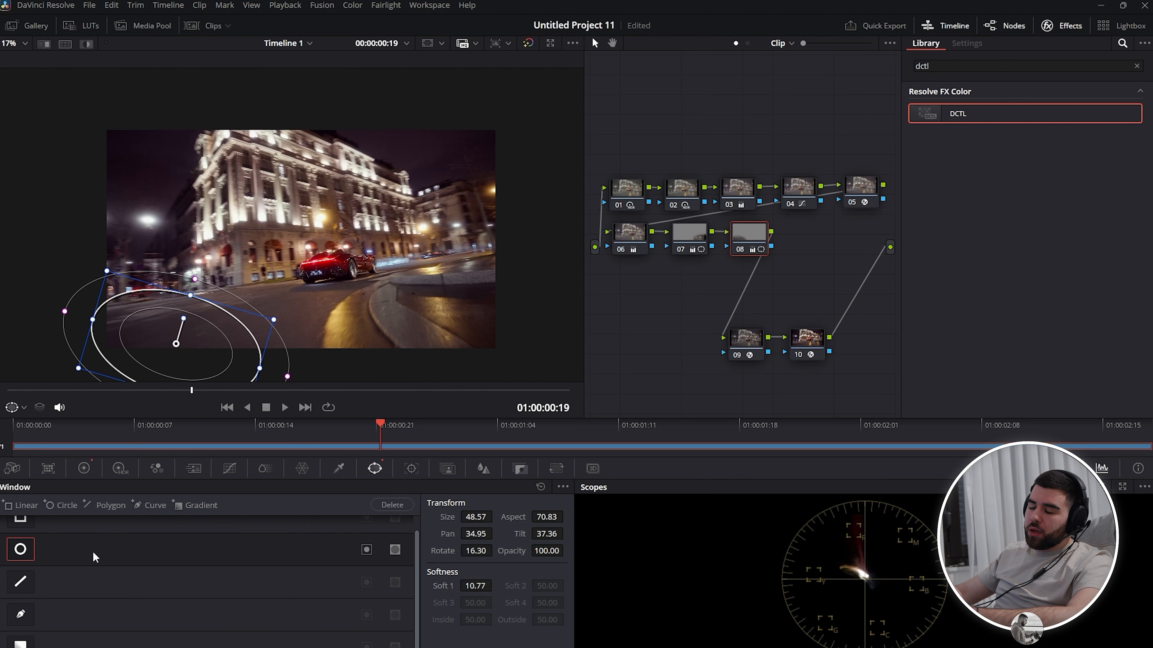
{"action": "key", "text": "alt+s"}
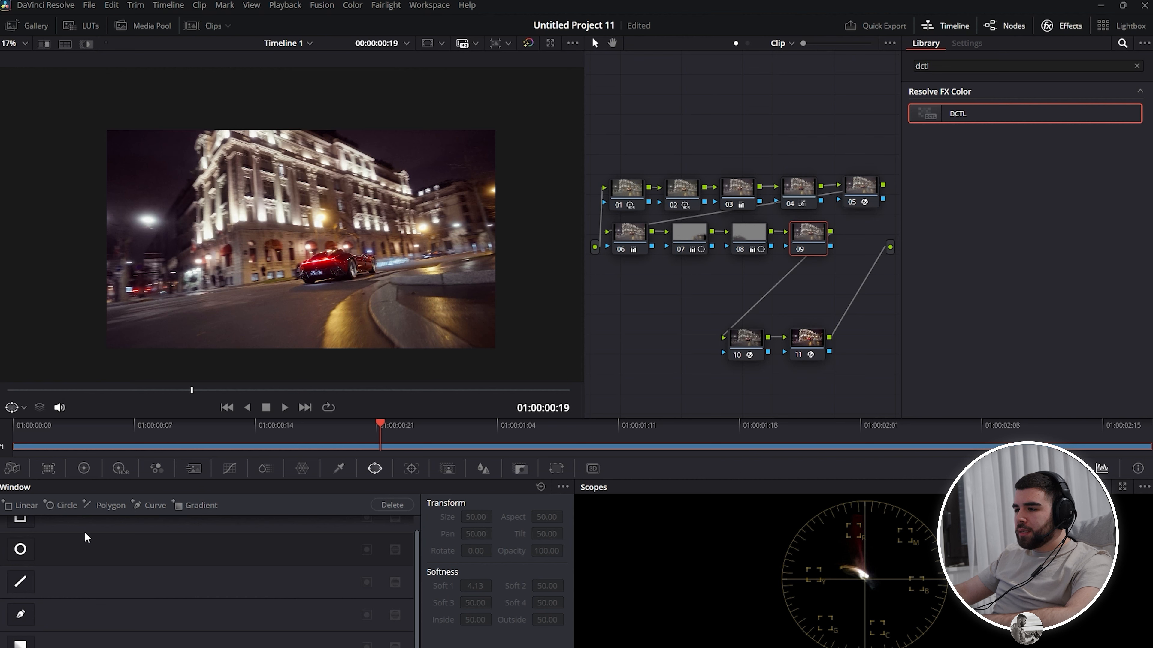
{"action": "left_click", "coordinate": [20, 549]}
{"action": "left_click_drag", "start_coordinate": [358, 238], "coordinate": [415, 238]}
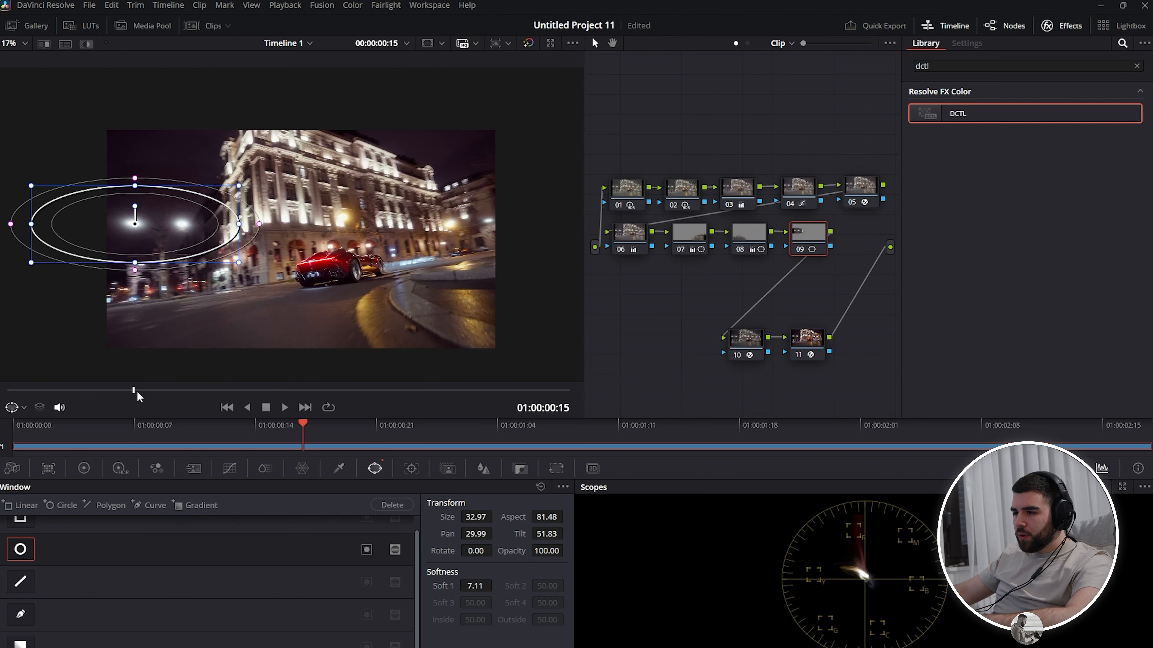
{"action": "key", "text": "Left"}
{"action": "key", "text": "Left"}
{"action": "key", "text": "Left"}
{"action": "left_click_drag", "start_coordinate": [239, 186], "coordinate": [202, 199]}
{"action": "left_click_drag", "start_coordinate": [186, 220], "coordinate": [220, 222]}
Step: Lower the Gain of node 09 to 0.93, and track its window in both directions through the clip
{"action": "left_click", "coordinate": [101, 471]}
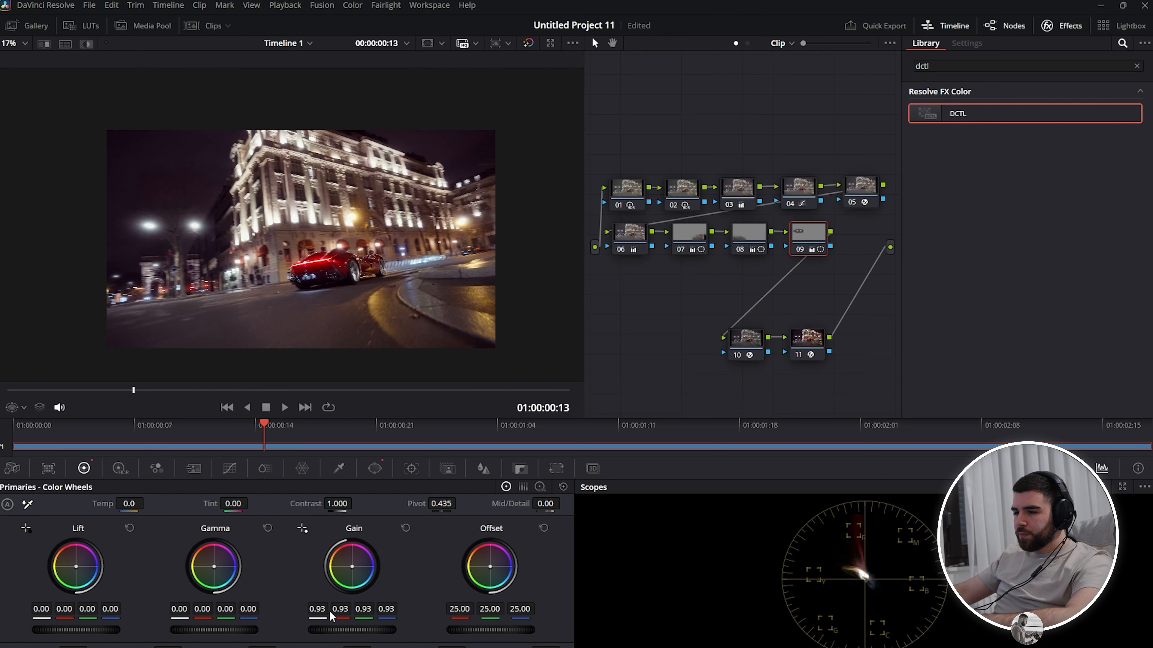
{"action": "left_click_drag", "start_coordinate": [343, 632], "coordinate": [331, 631]}
{"action": "left_click", "coordinate": [411, 470]}
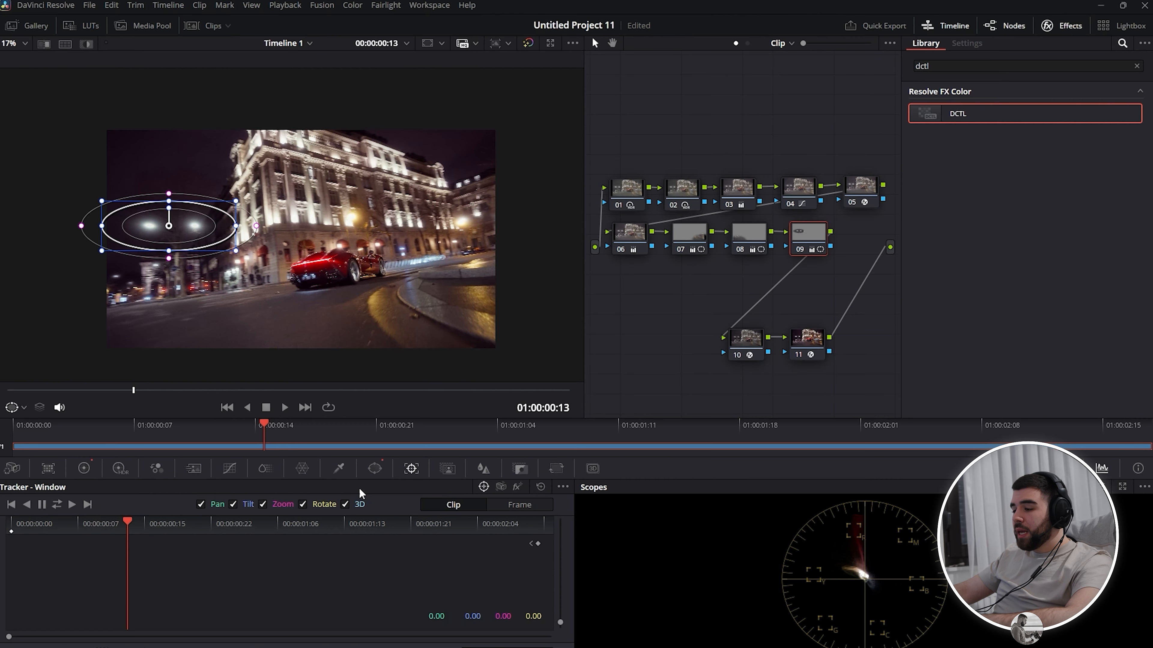
{"action": "left_click", "coordinate": [57, 505]}
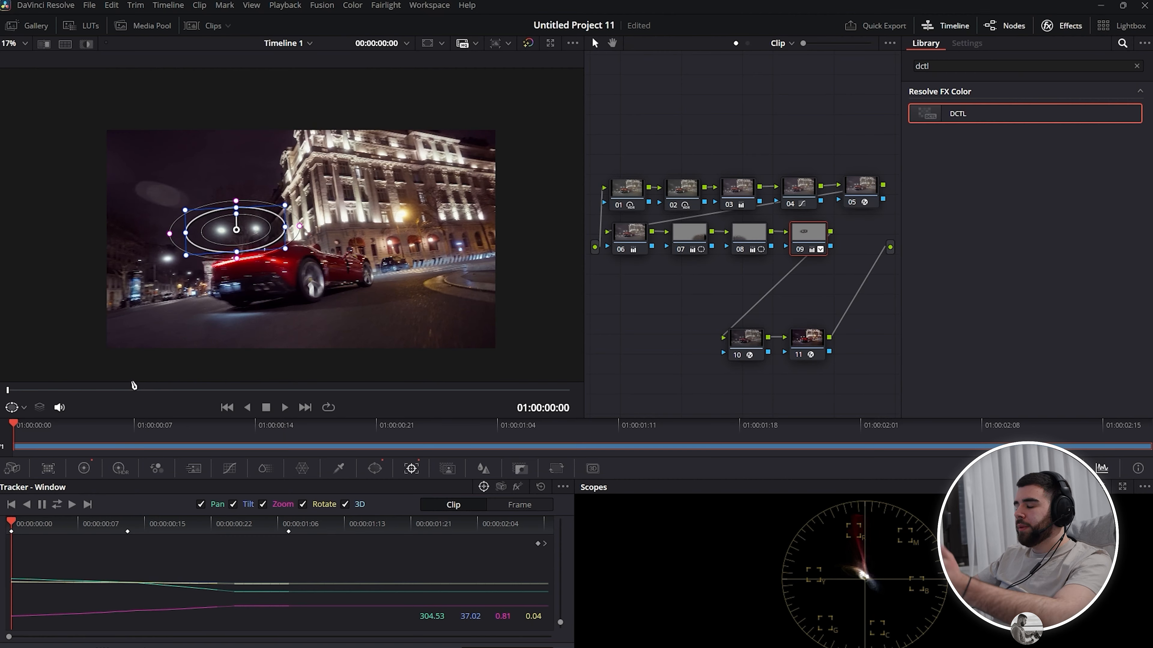
{"action": "key", "text": "space"}
{"action": "mouse_move", "coordinate": [257, 401]}
{"action": "left_mouse_down"}
{"action": "mouse_move", "coordinate": [286, 399]}
{"action": "mouse_move", "coordinate": [269, 398]}
{"action": "left_mouse_up"}
Step: Add a serial node after node 09 and lower its HDR Highlight exposure to -0.96
{"action": "key", "text": "alt+s"}
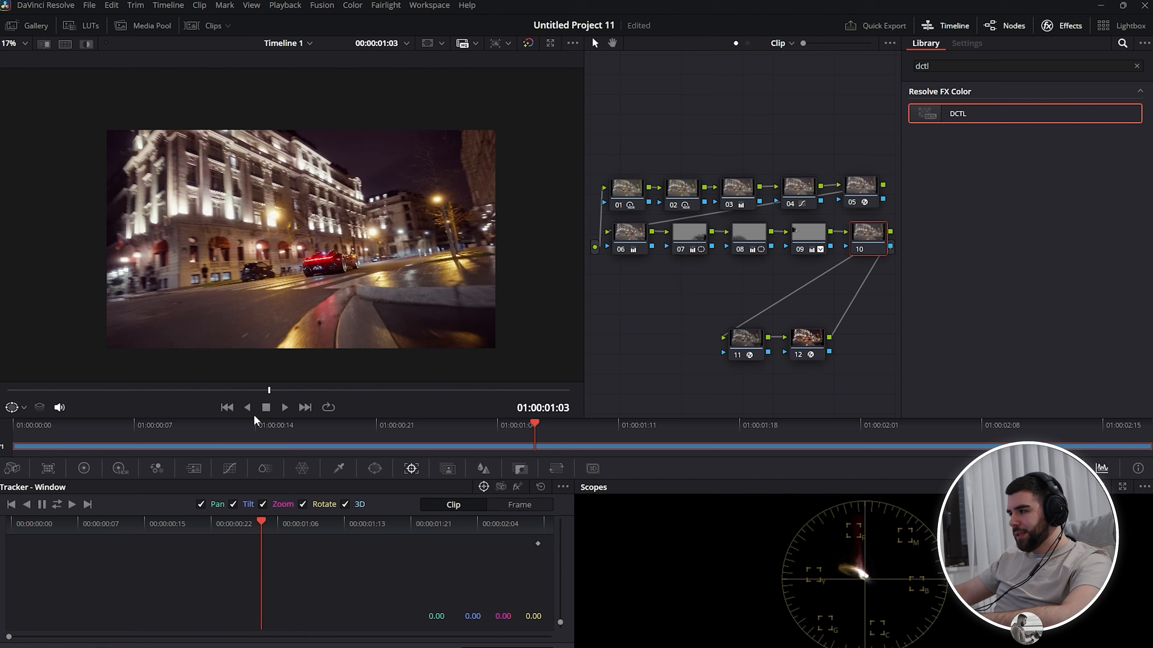
{"action": "left_click", "coordinate": [125, 473]}
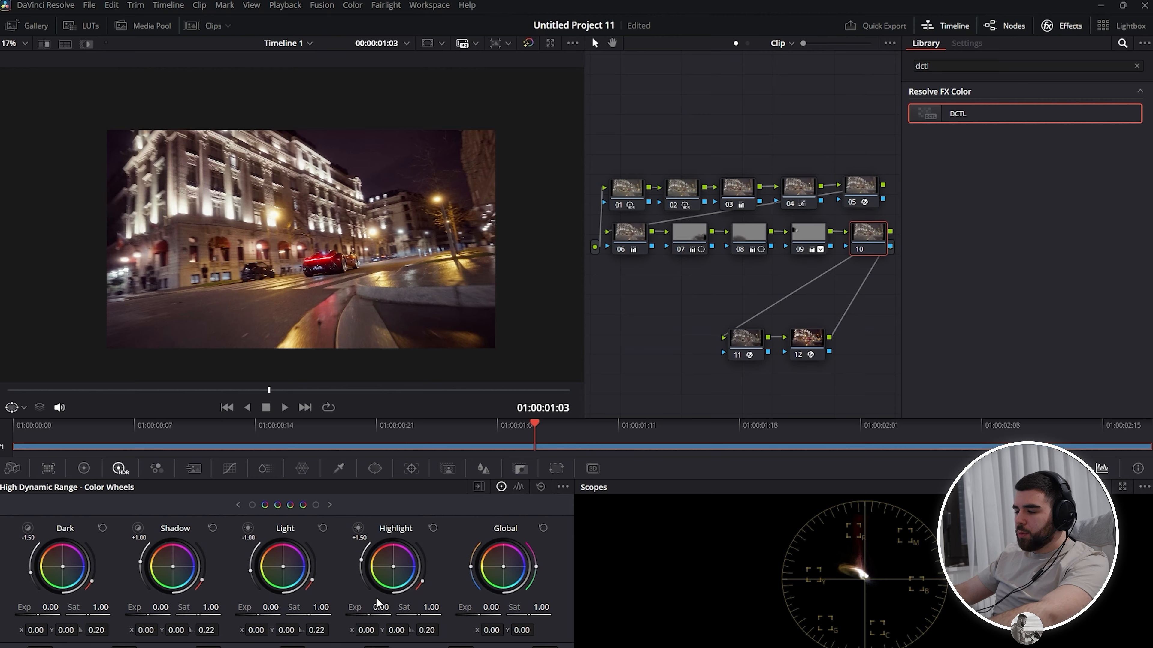
{"action": "left_click_drag", "start_coordinate": [374, 624], "coordinate": [336, 624]}
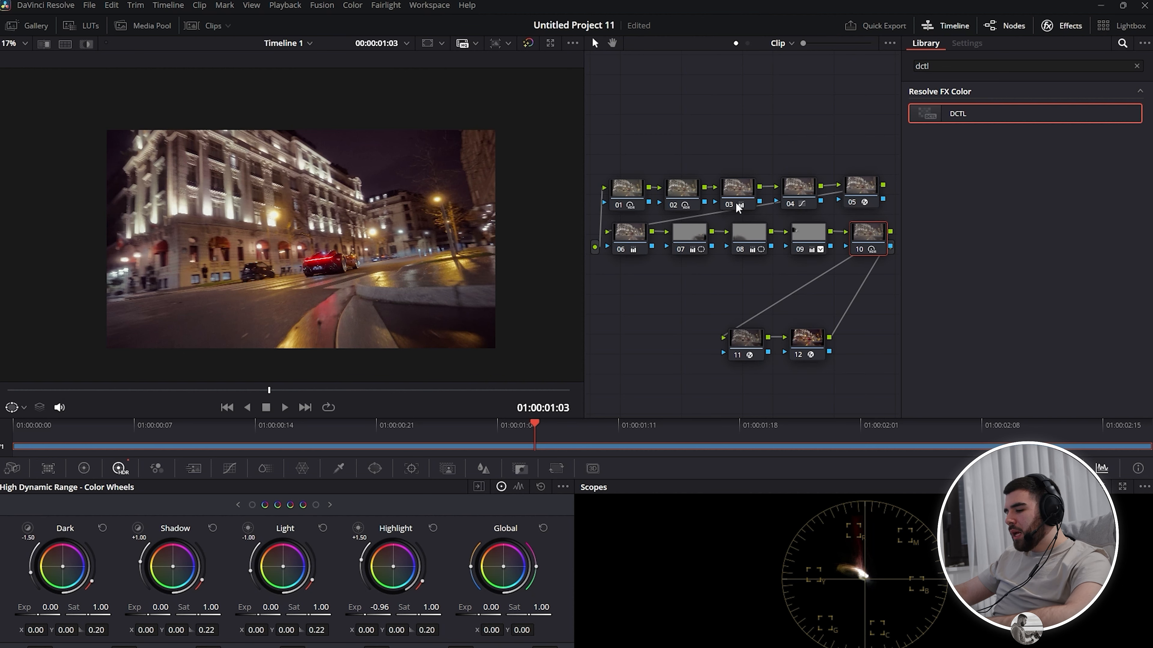
Step: Add a serial node after node 10 and examine the car's tail light up close at frame 01:00:00:18
{"action": "key", "text": "alt+s"}
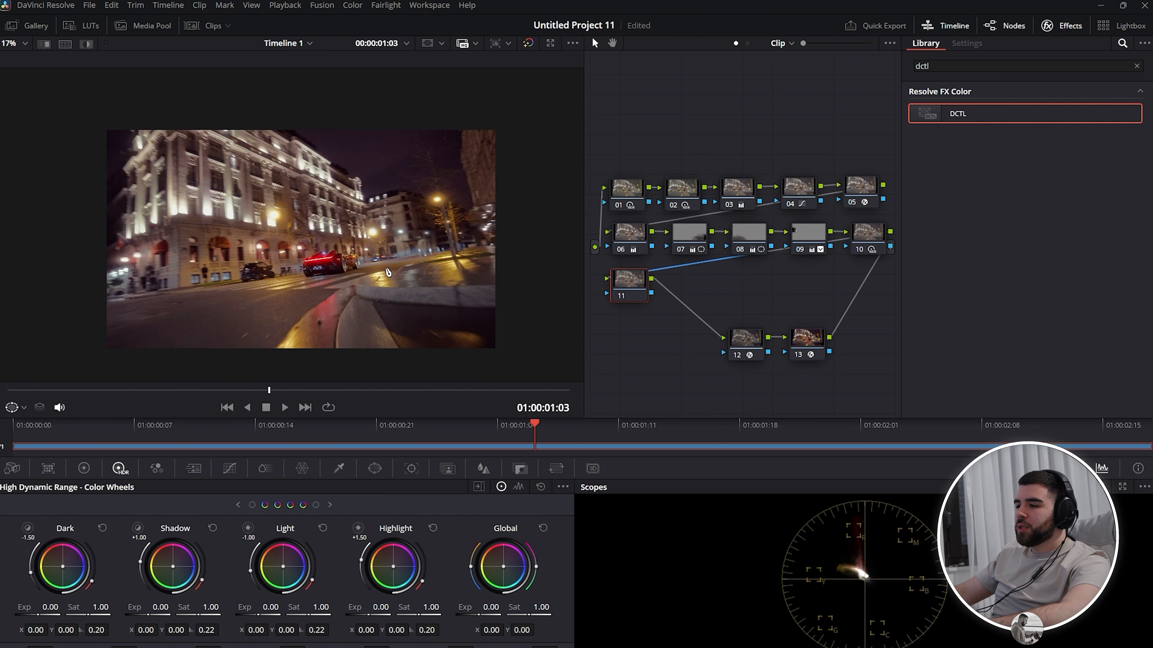
{"action": "left_click", "coordinate": [134, 391]}
{"action": "left_click_drag", "start_coordinate": [139, 397], "coordinate": [181, 391]}
{"action": "scroll", "coordinate": [320, 303], "scroll_direction": "up", "scroll_amount": 3}
{"action": "scroll", "coordinate": [320, 303], "scroll_direction": "up", "scroll_amount": 5}
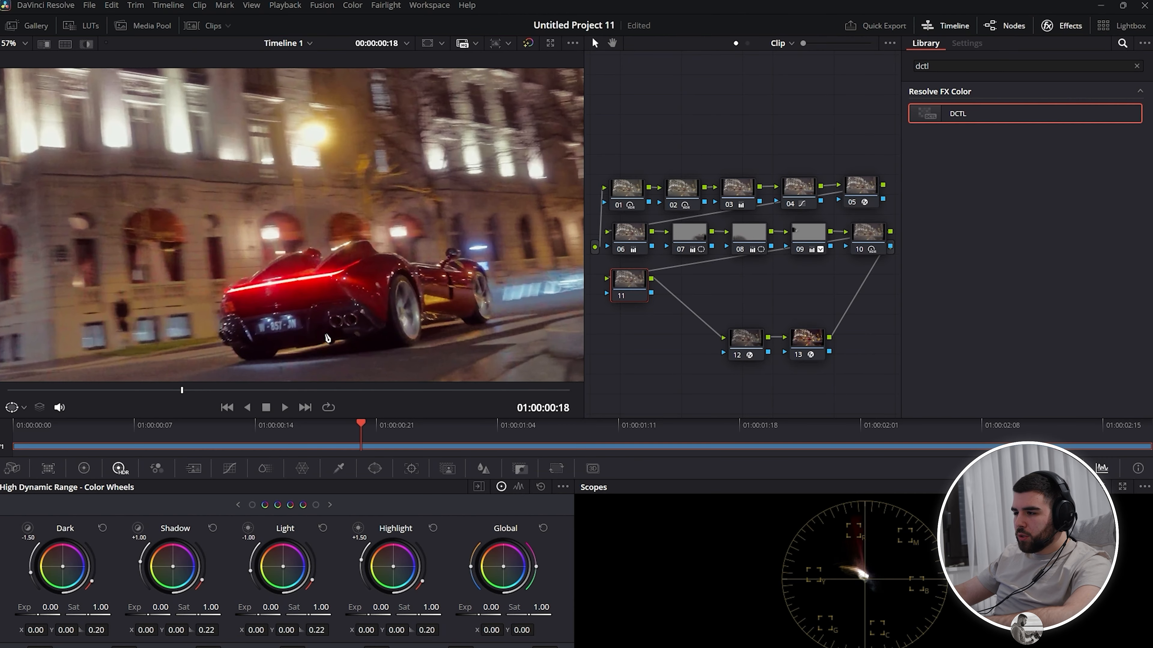
{"action": "scroll", "coordinate": [349, 262], "scroll_direction": "up", "scroll_amount": 3}
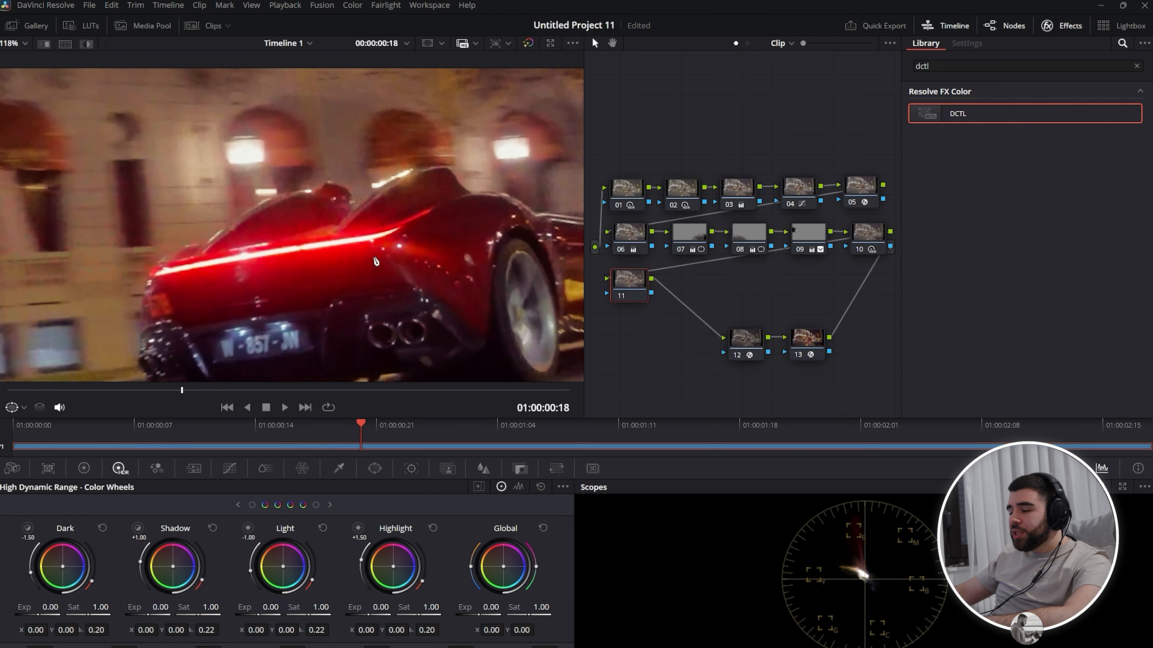
{"action": "key", "text": "ctrl+s"}
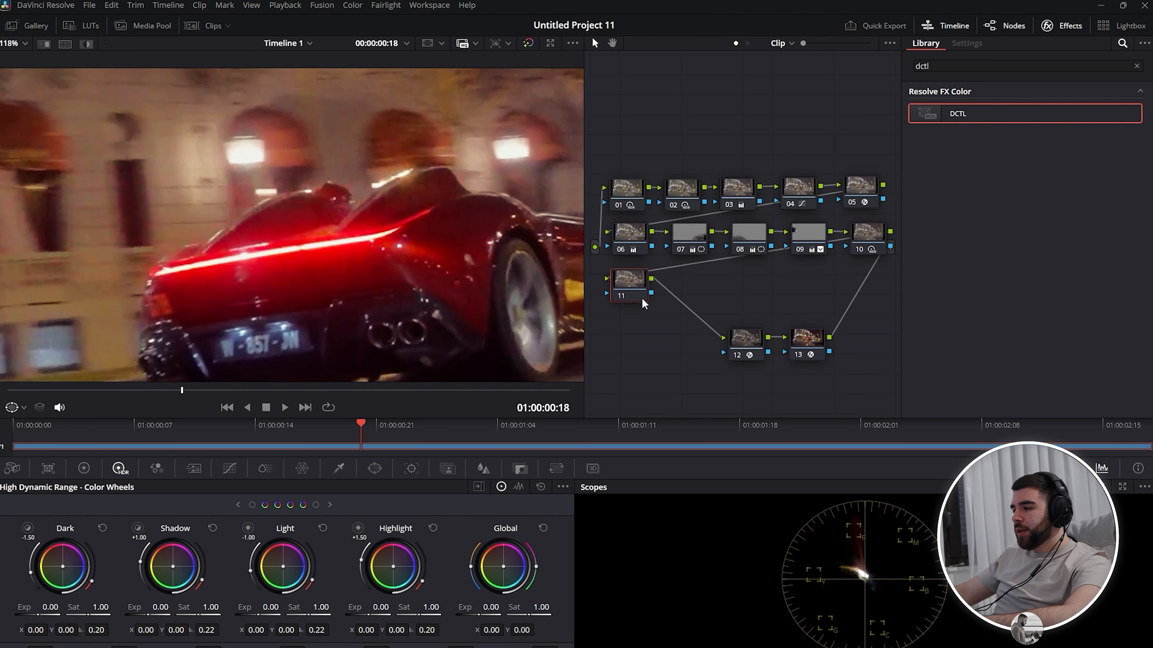
{"action": "left_click", "coordinate": [83, 468]}
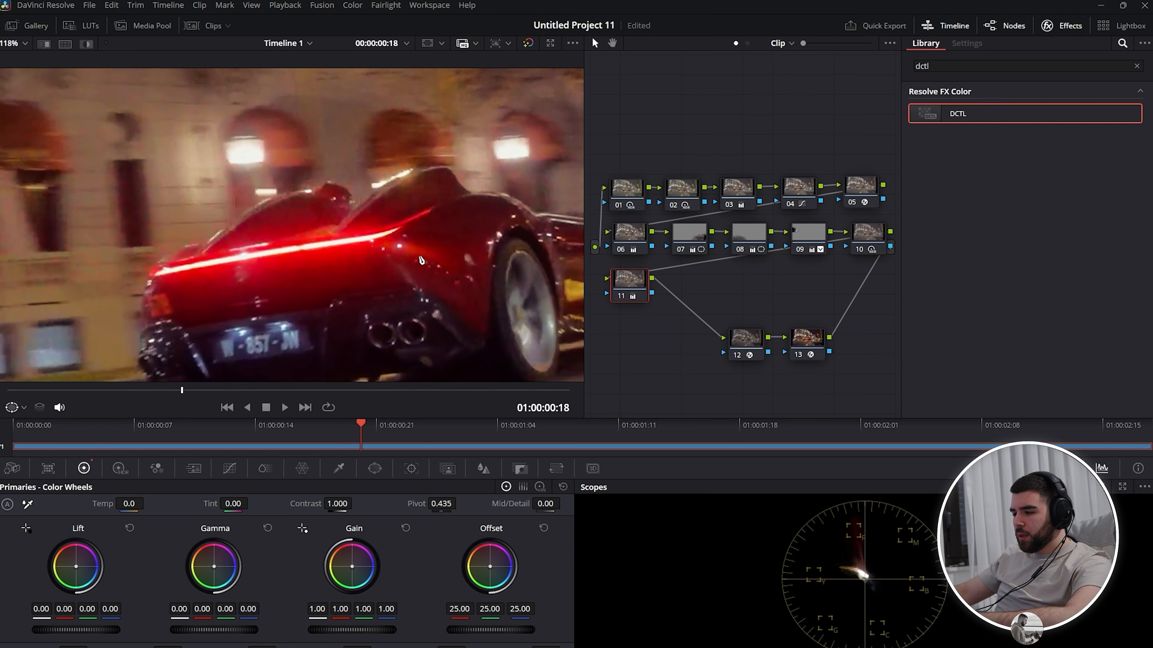
{"action": "scroll", "coordinate": [425, 260], "scroll_direction": "down", "scroll_amount": 4}
{"action": "scroll", "coordinate": [348, 260], "scroll_direction": "up", "scroll_amount": 2}
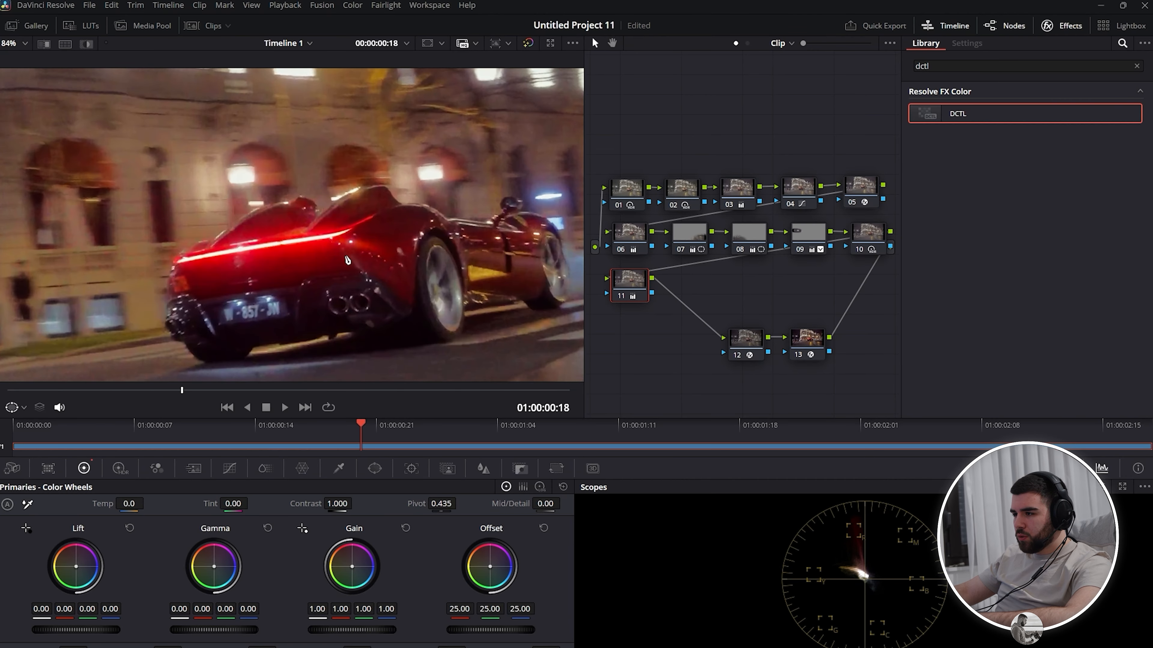
{"action": "scroll", "coordinate": [361, 350], "scroll_direction": "down", "scroll_amount": 5}
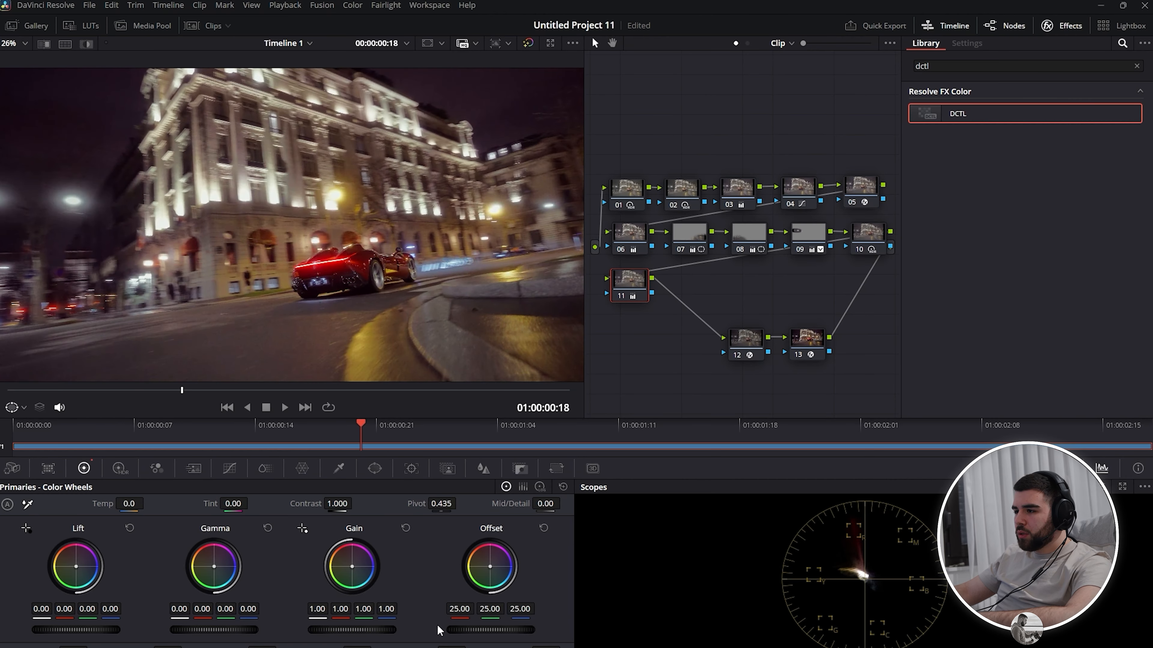
{"action": "key", "text": "ctrl+z"}
{"action": "key", "text": "ctrl+z"}
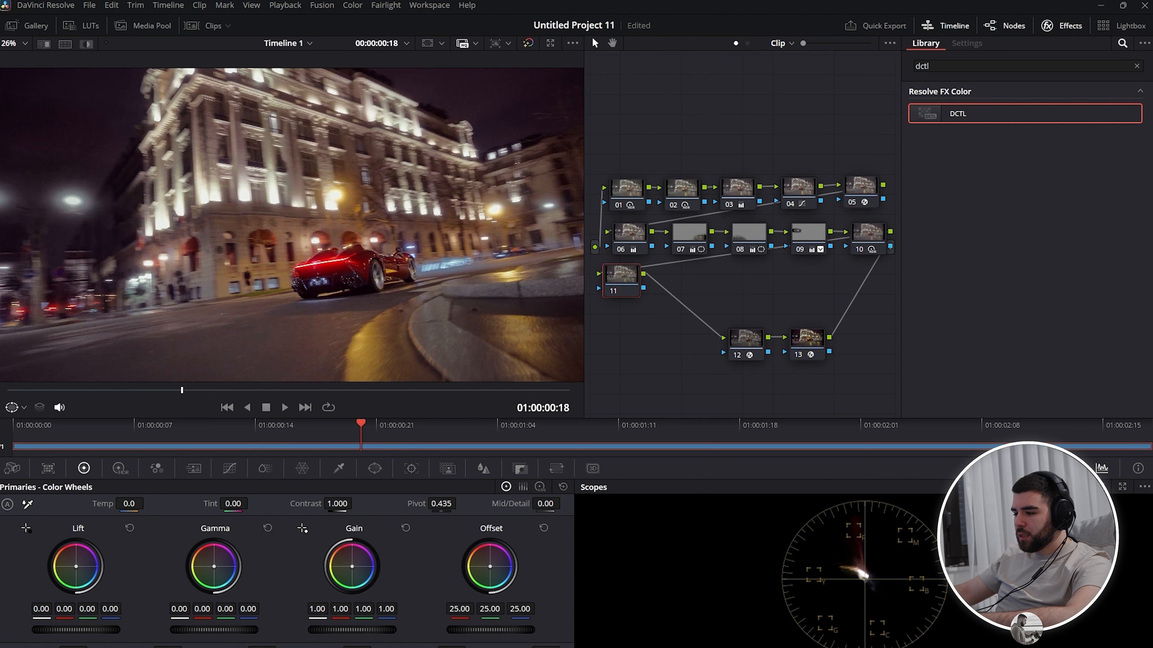
Step: Align node 11 below node 06 and fit a narrow circular window around the car's tail light, rotated about -8 with softness about 5
{"action": "left_click_drag", "start_coordinate": [633, 281], "coordinate": [640, 283]}
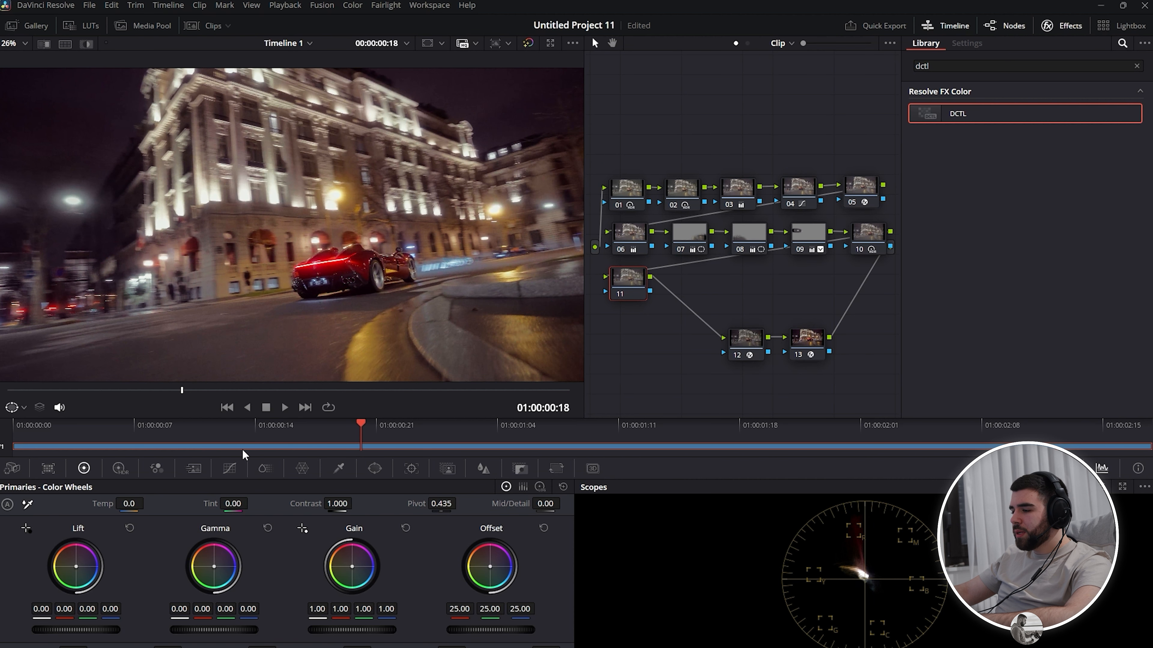
{"action": "left_click", "coordinate": [375, 469]}
{"action": "left_click", "coordinate": [20, 550]}
{"action": "scroll", "coordinate": [399, 227], "scroll_direction": "up", "scroll_amount": 3}
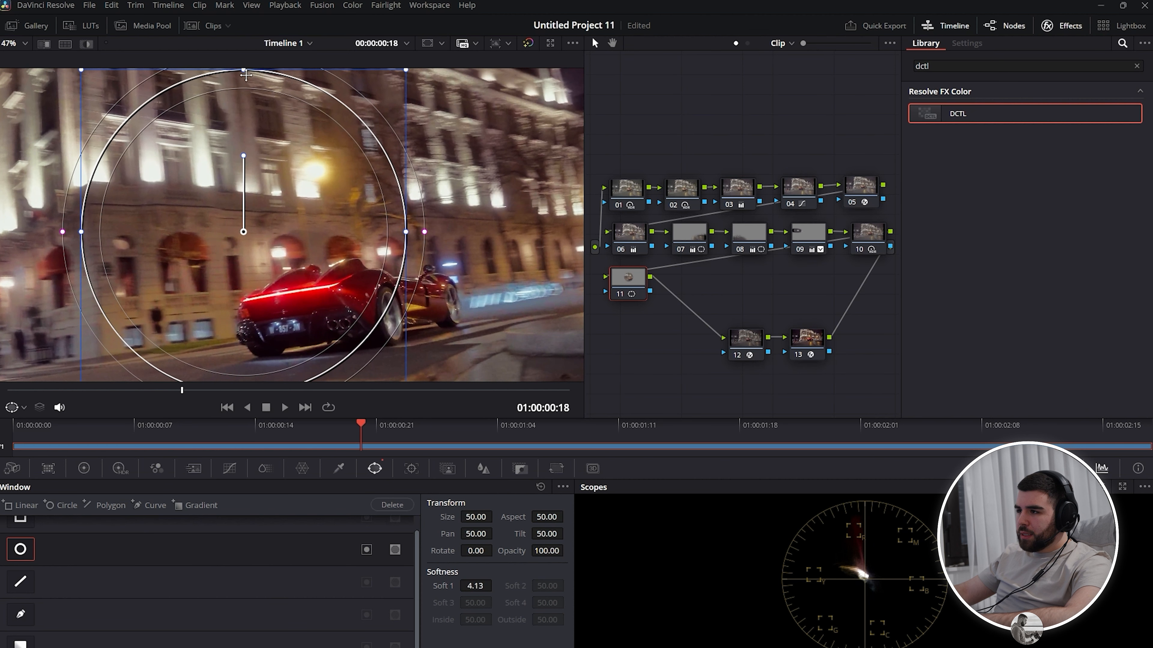
{"action": "left_click_drag", "start_coordinate": [245, 73], "coordinate": [244, 180]}
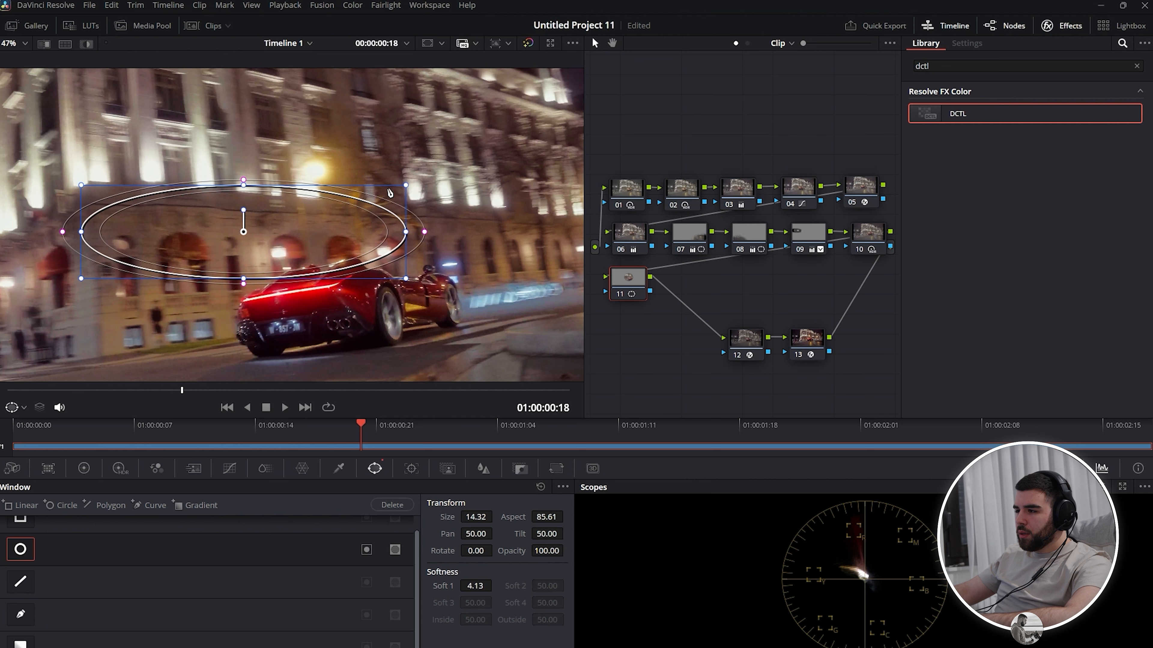
{"action": "left_click_drag", "start_coordinate": [407, 186], "coordinate": [328, 208]}
{"action": "left_click_drag", "start_coordinate": [244, 232], "coordinate": [285, 286]}
{"action": "left_click_drag", "start_coordinate": [285, 265], "coordinate": [282, 264]}
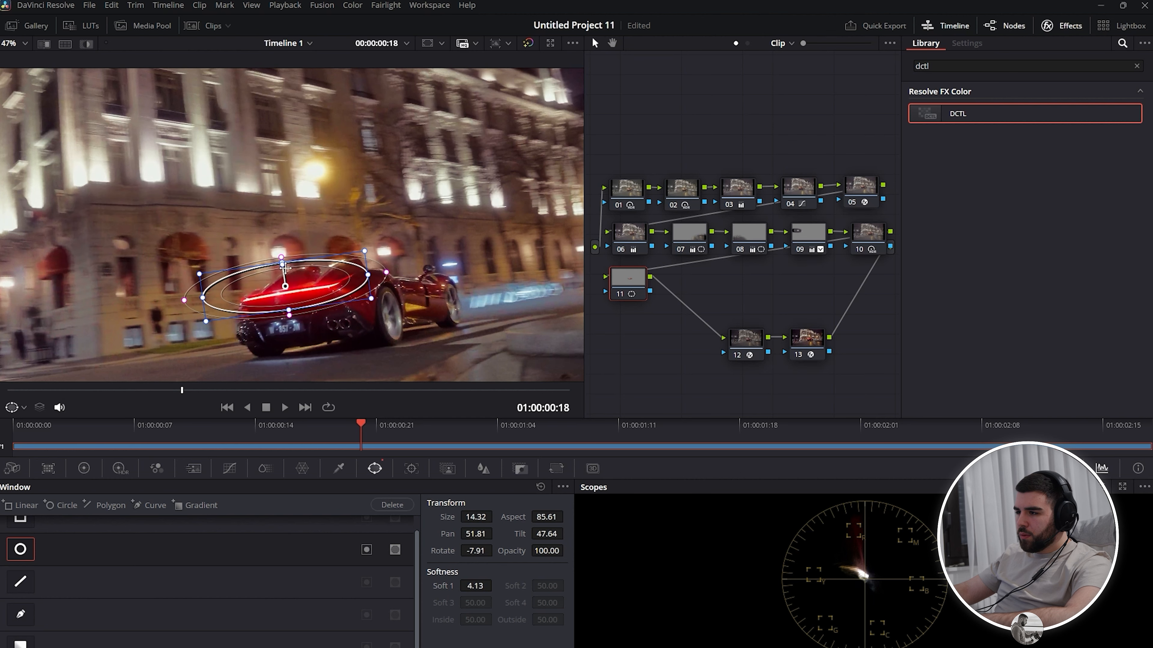
{"action": "left_click_drag", "start_coordinate": [365, 253], "coordinate": [372, 286]}
{"action": "left_click_drag", "start_coordinate": [287, 293], "coordinate": [288, 293]}
Step: Turn off the viewer's window overlay and bring up the primary color wheels for node 11
{"action": "left_click", "coordinate": [24, 408]}
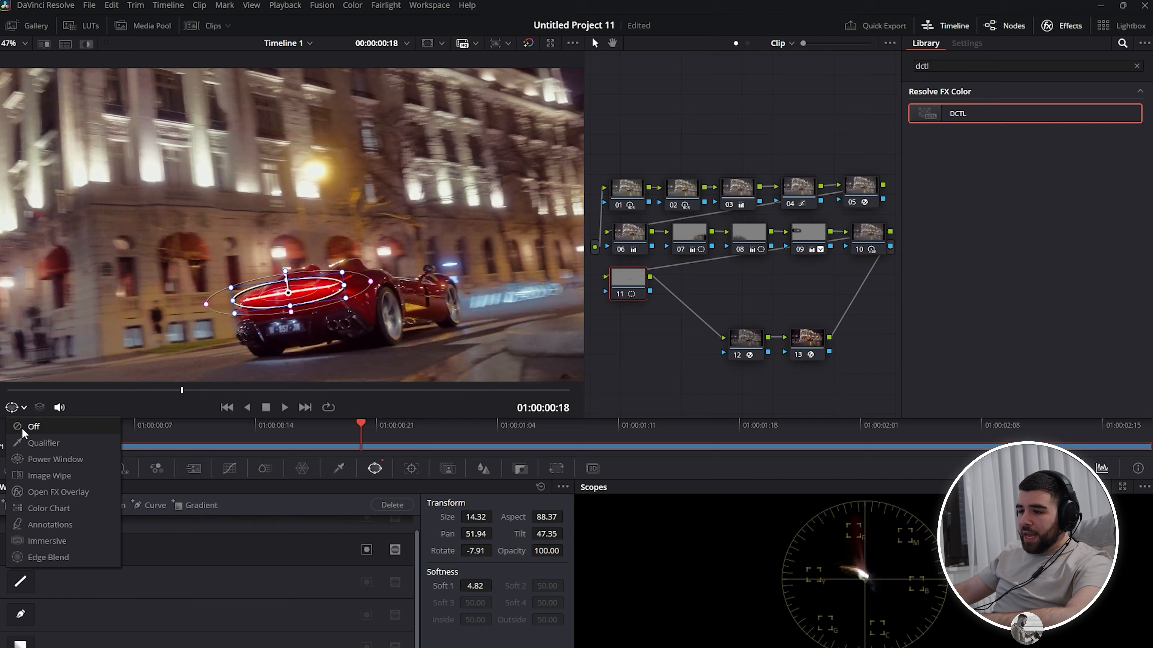
{"action": "left_click", "coordinate": [24, 428]}
{"action": "left_click", "coordinate": [85, 468]}
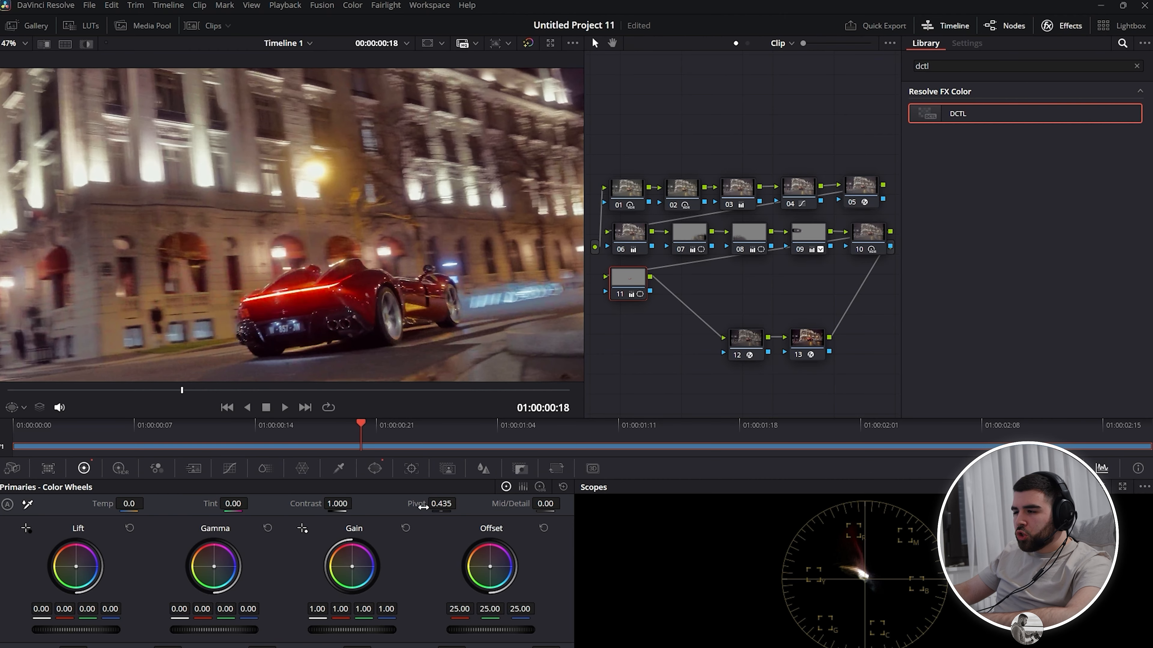
Step: Track node 11's tail-light window through the whole clip and check its fit at frame 01:00:00:16
{"action": "left_click", "coordinate": [412, 469]}
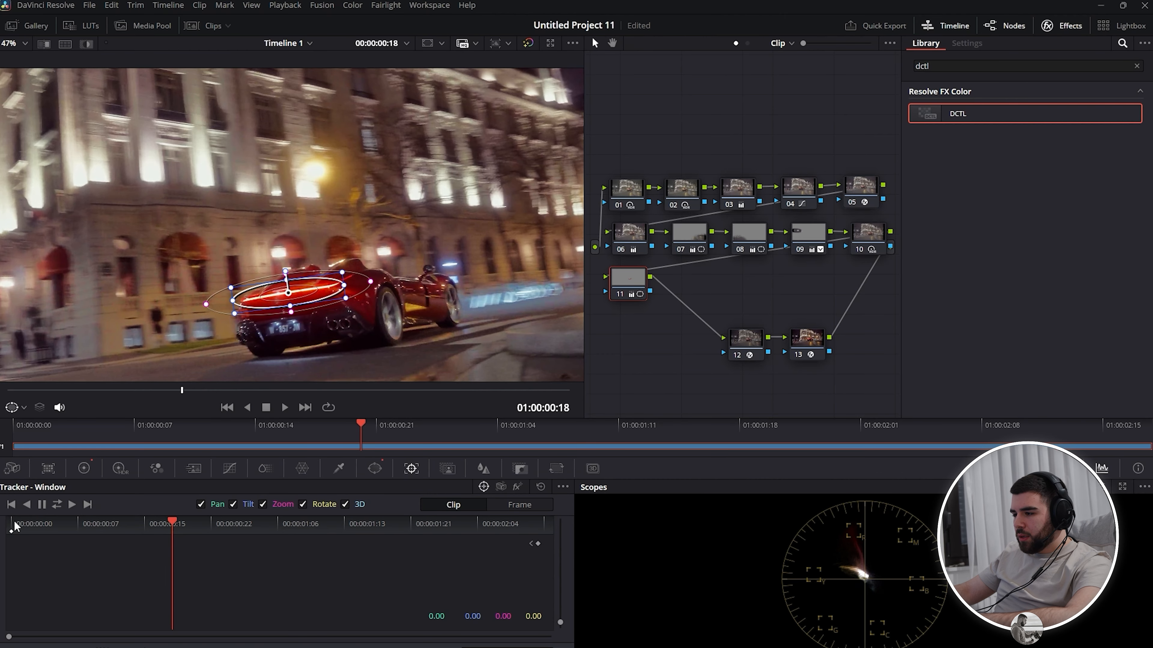
{"action": "left_click", "coordinate": [56, 505]}
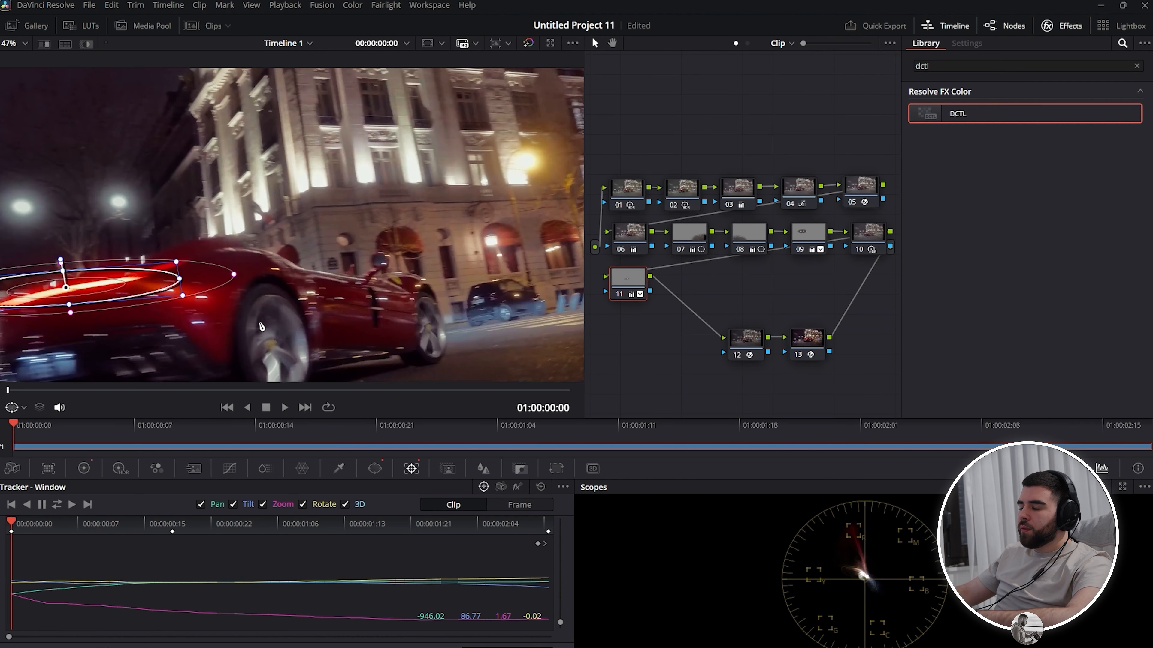
{"action": "scroll", "coordinate": [261, 326], "scroll_direction": "down", "scroll_amount": 5}
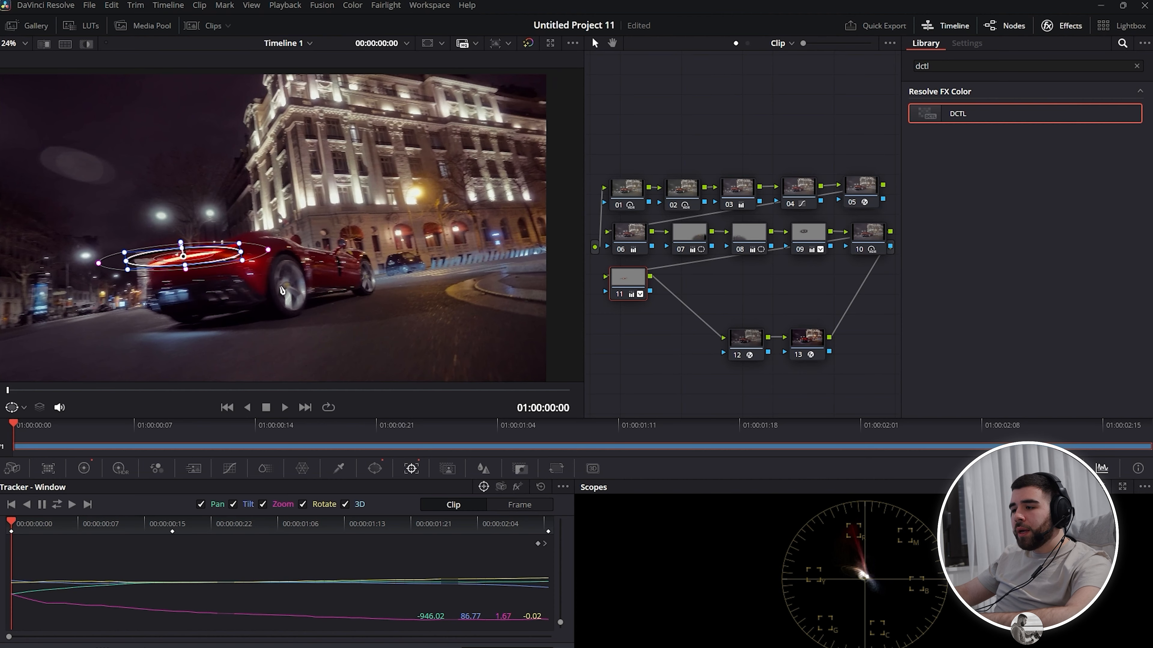
{"action": "scroll", "coordinate": [281, 291], "scroll_direction": "down", "scroll_amount": 1}
{"action": "left_click", "coordinate": [144, 390]}
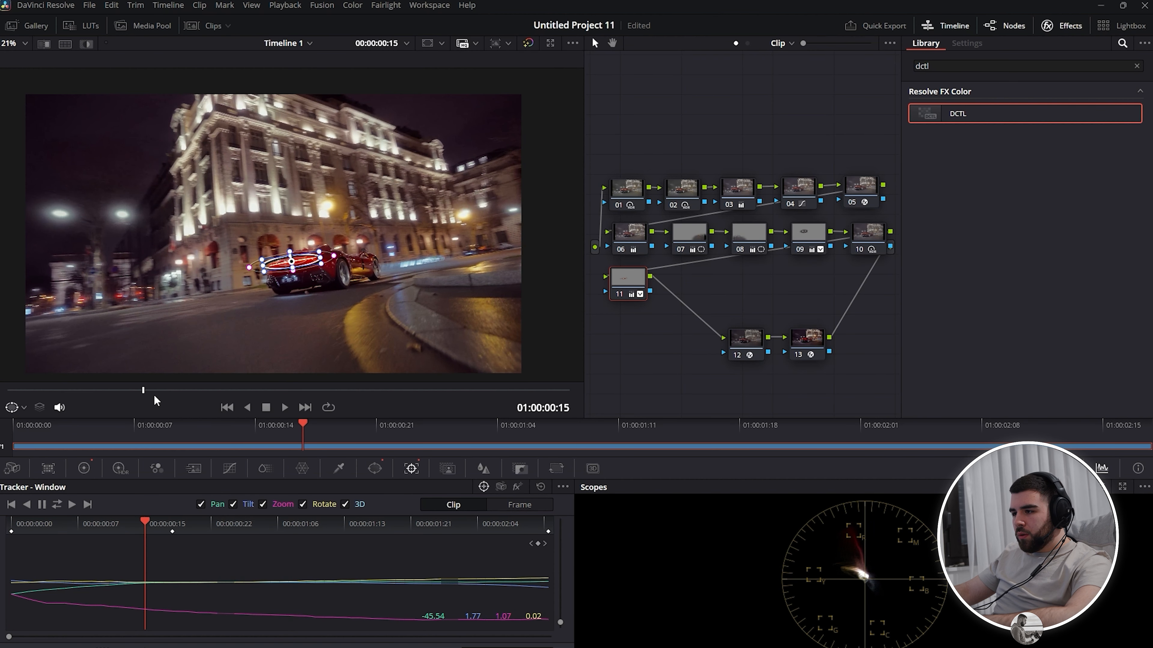
{"action": "left_click", "coordinate": [162, 392]}
Step: Add a serial node after node 11, align it beside that node, and clear the effects library search
{"action": "key", "text": "alt+s"}
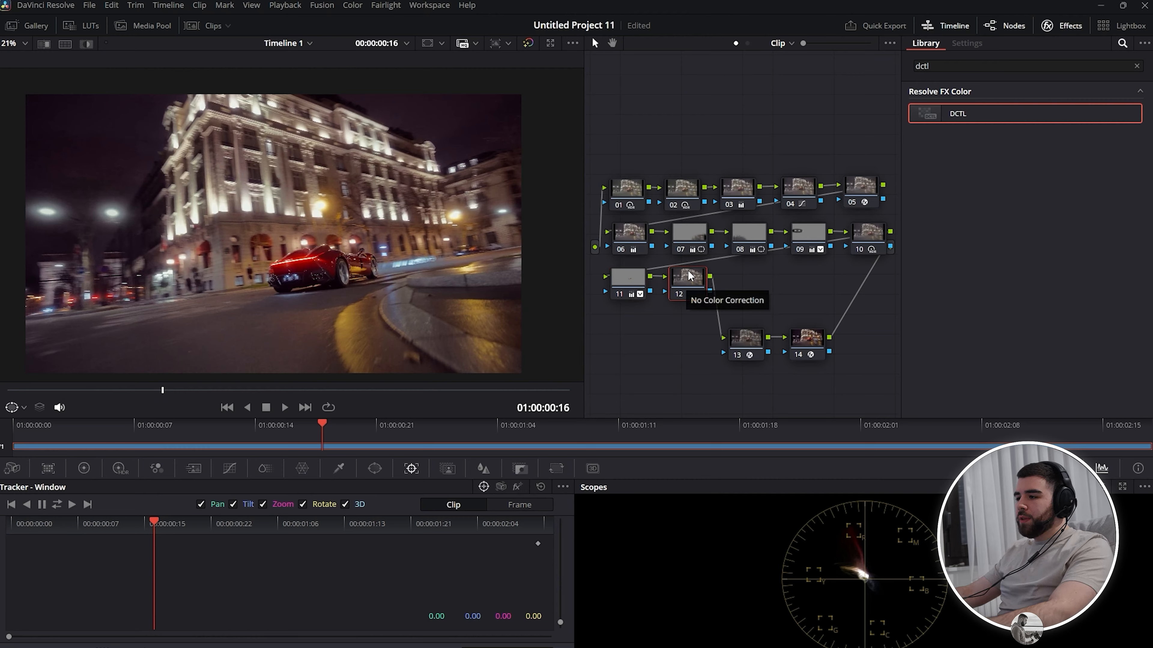
{"action": "left_click_drag", "start_coordinate": [699, 287], "coordinate": [701, 286]}
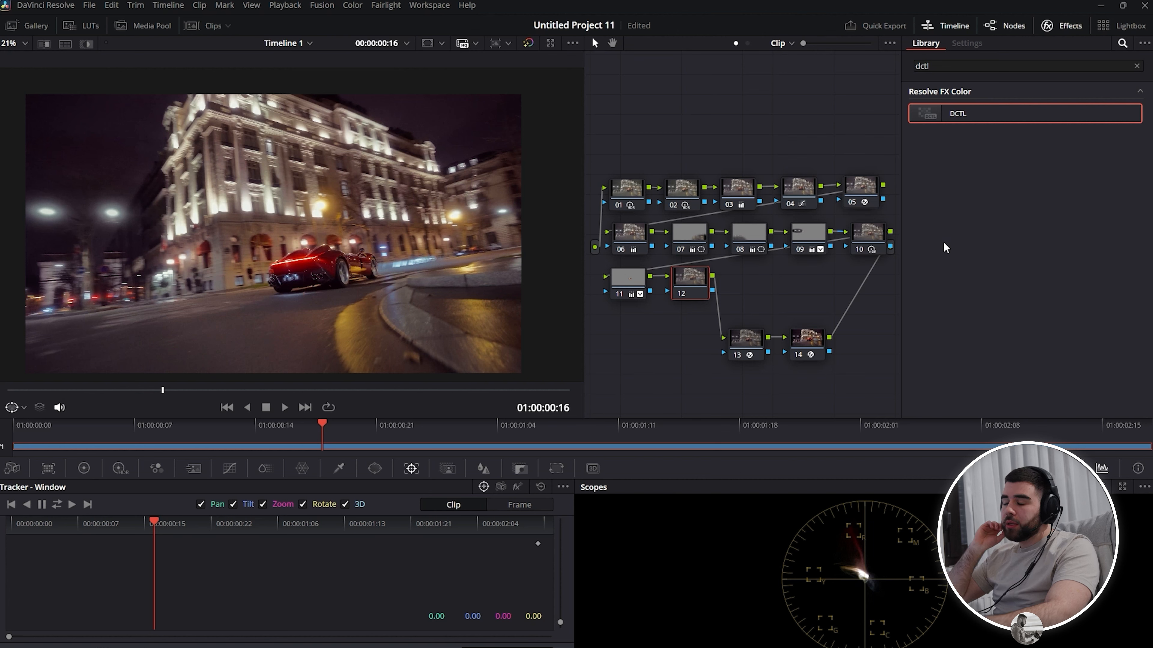
{"action": "left_click", "coordinate": [1136, 66]}
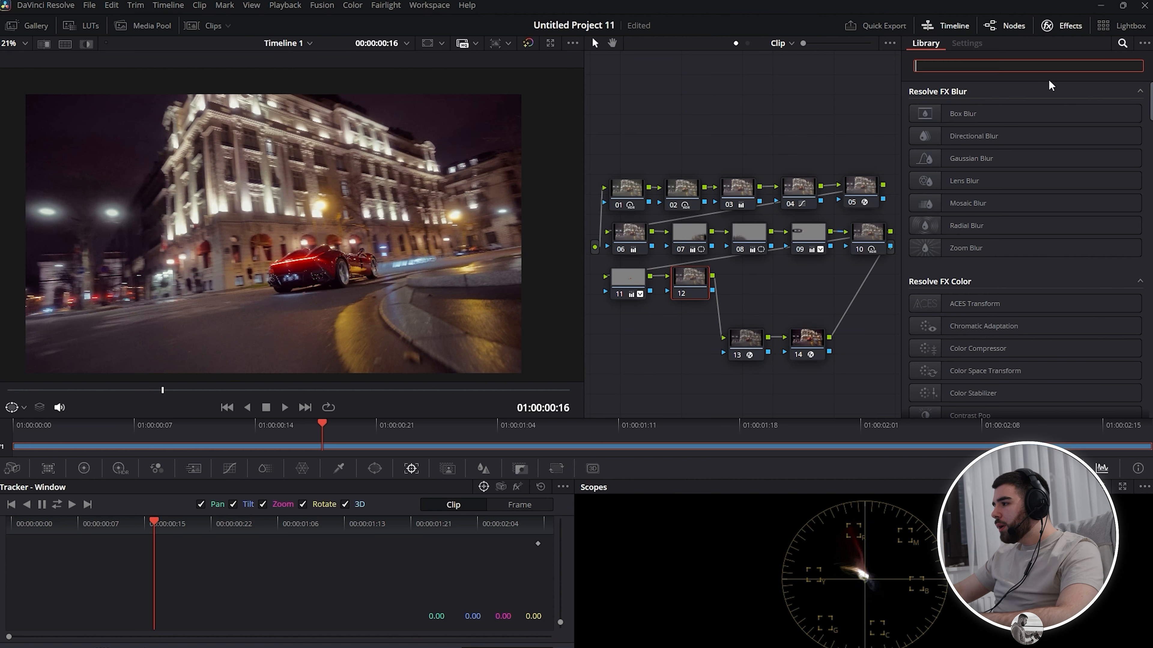
{"action": "left_click_drag", "start_coordinate": [807, 385], "coordinate": [742, 341]}
{"action": "left_click_drag", "start_coordinate": [807, 339], "coordinate": [792, 345]}
{"action": "key", "text": "alt+s"}
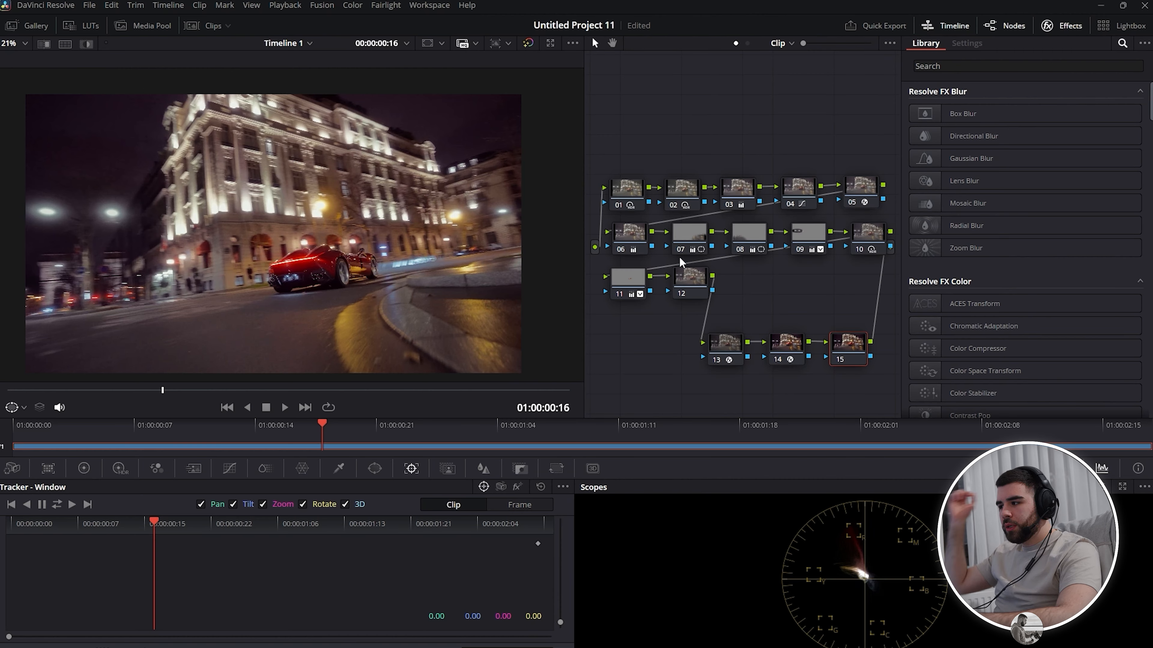
{"action": "key", "text": "Delete"}
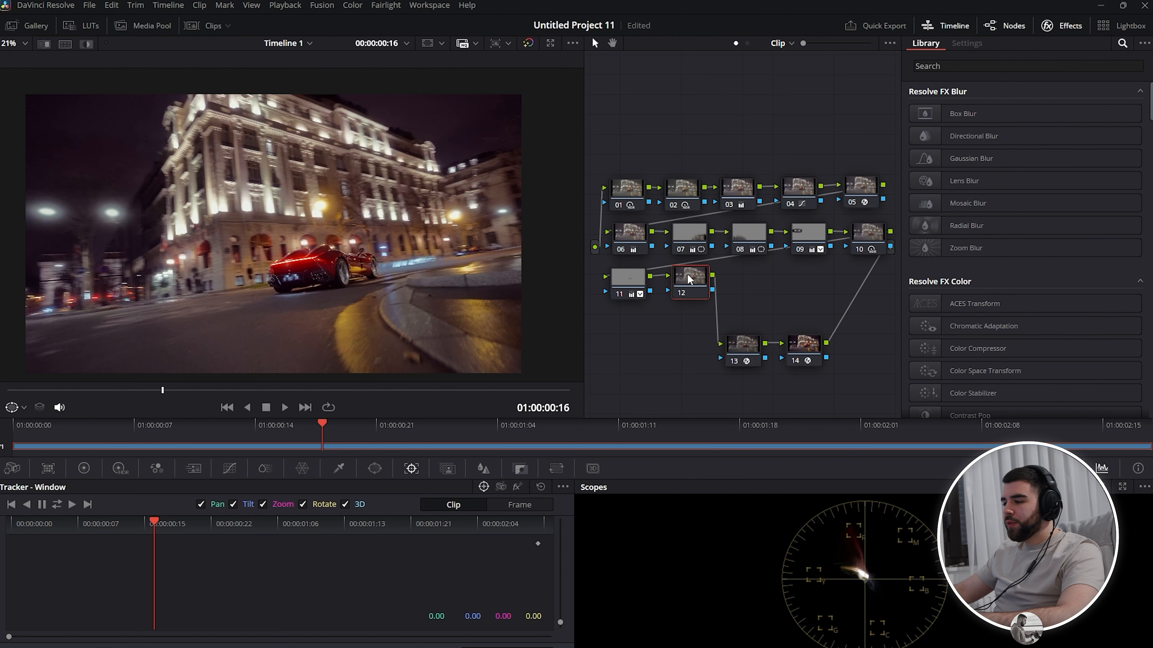
Step: Bring up the power window controls for node 12
{"action": "left_click", "coordinate": [374, 468]}
{"action": "scroll", "coordinate": [319, 218], "scroll_direction": "down", "scroll_amount": 1}
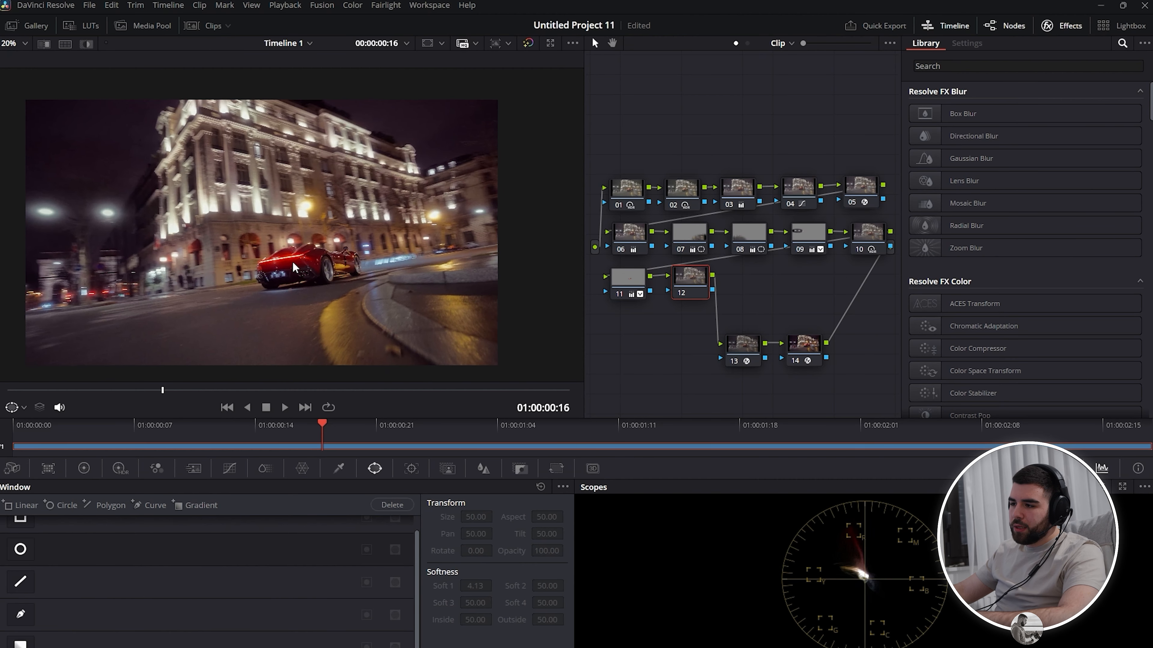
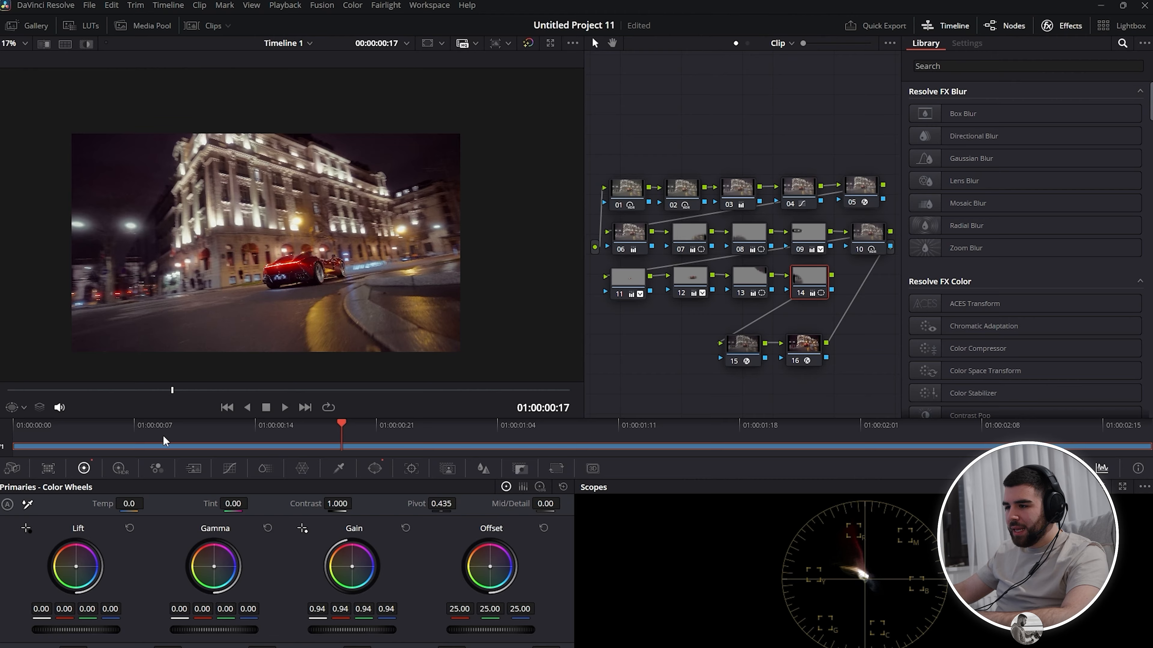
Step: Go to frame 01:00:00:18 and add a serial node after node 16, the output Color Space Transform
{"action": "mouse_move", "coordinate": [164, 390]}
{"action": "left_mouse_down"}
{"action": "mouse_move", "coordinate": [37, 390]}
{"action": "mouse_move", "coordinate": [181, 390]}
{"action": "left_mouse_up"}
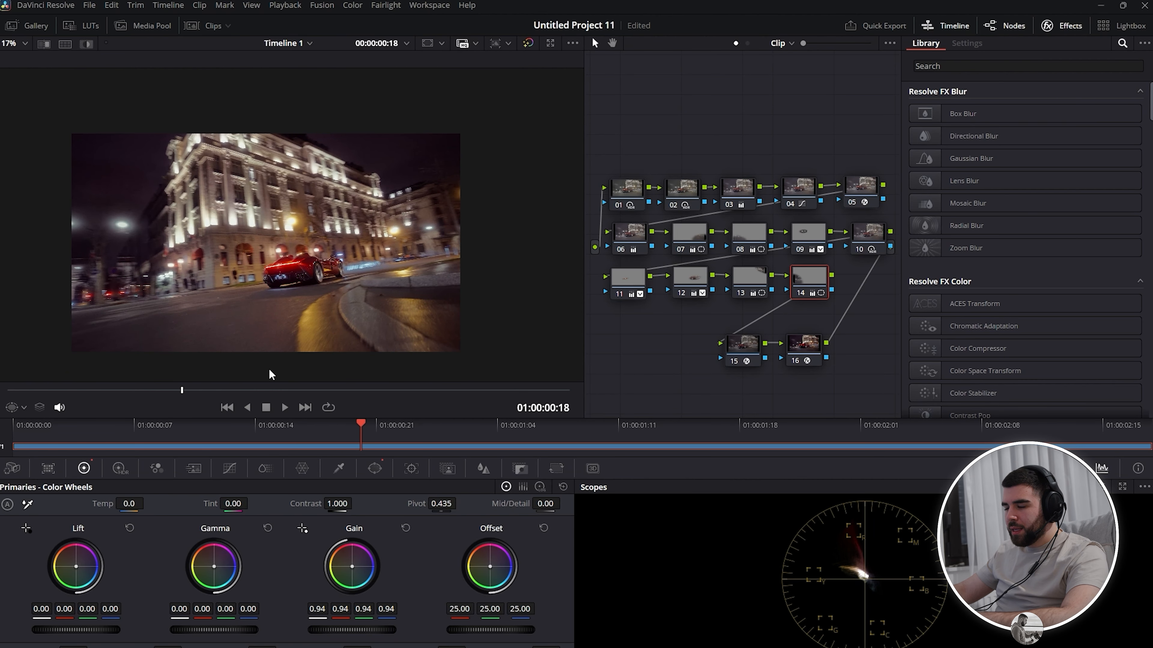
{"action": "left_click", "coordinate": [819, 362]}
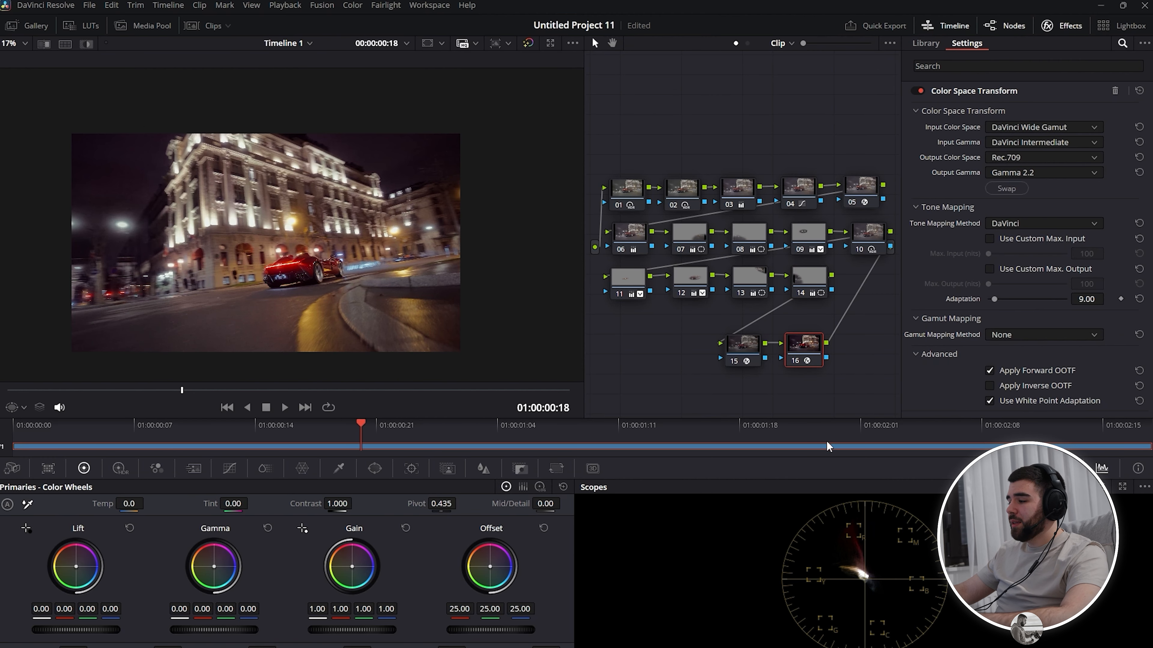
{"action": "key", "text": "alt+s"}
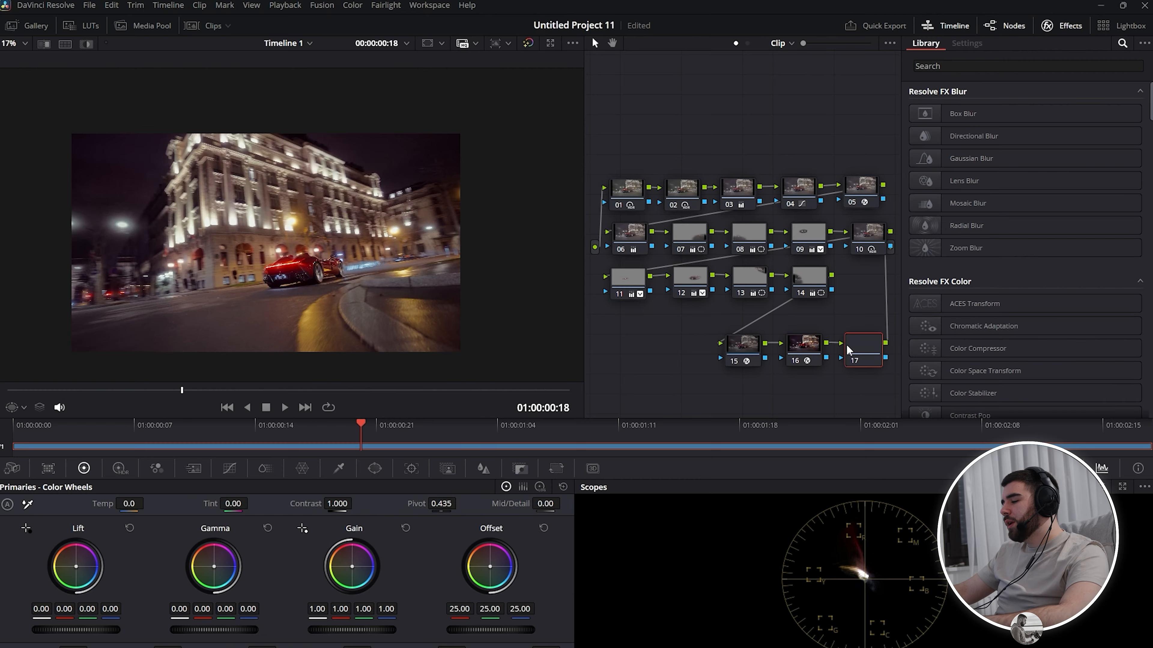
Step: Try a LUT from the CinematicLuts collection on node 17
{"action": "left_click", "coordinate": [72, 23]}
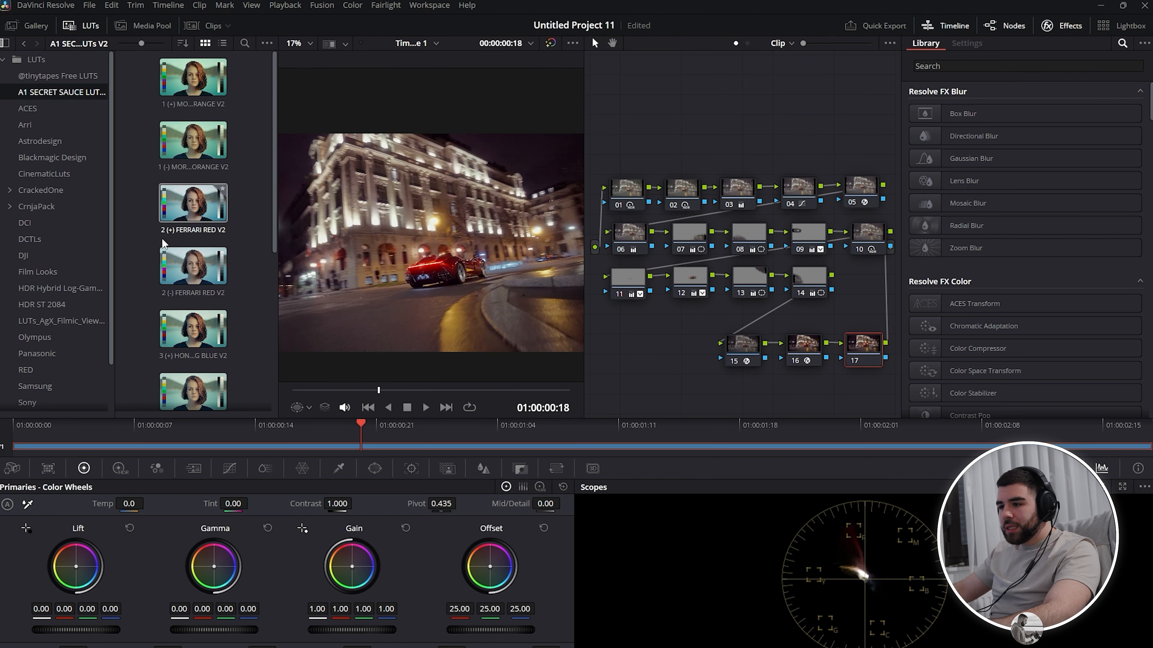
{"action": "left_click", "coordinate": [55, 75]}
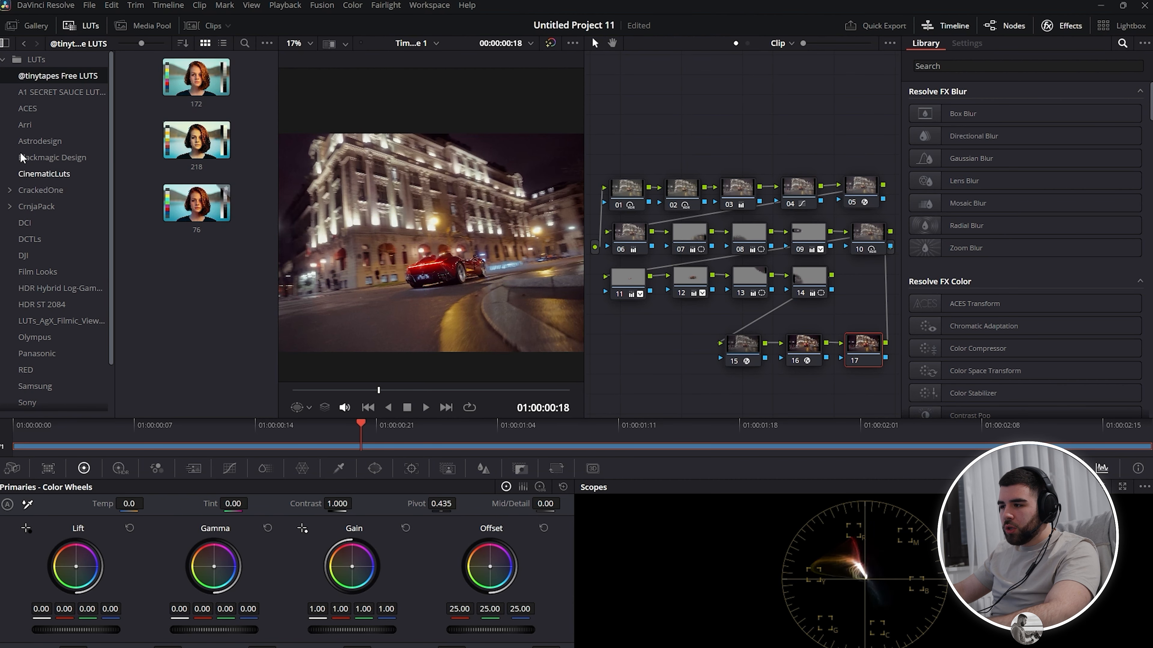
{"action": "left_click", "coordinate": [49, 92]}
{"action": "left_click", "coordinate": [55, 174]}
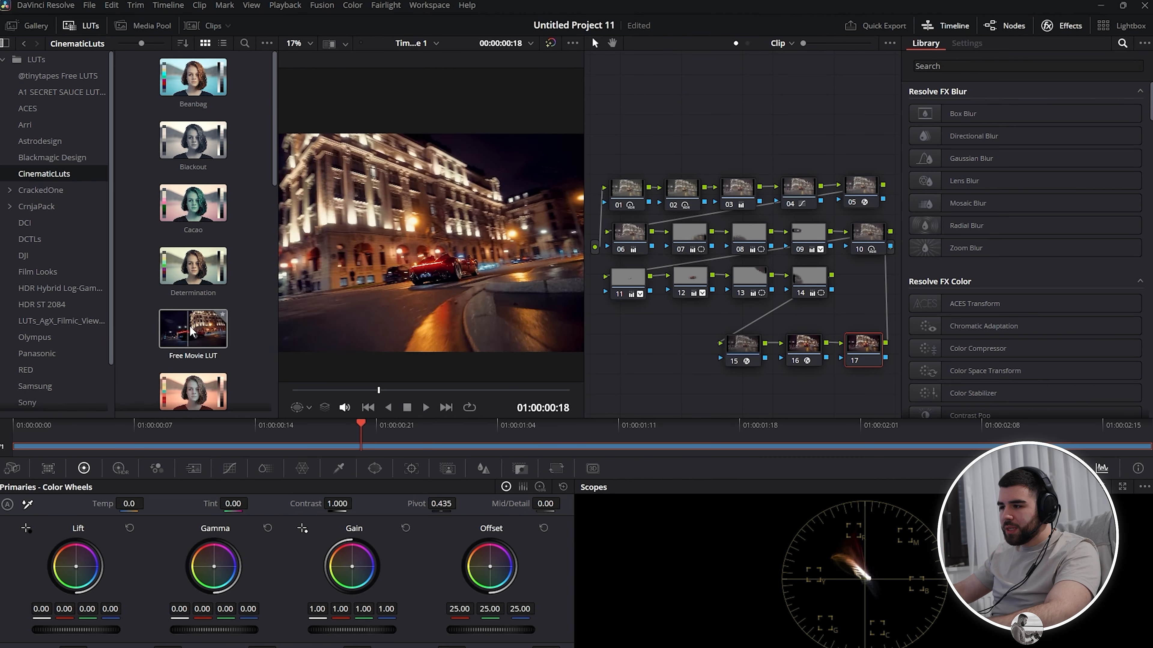
{"action": "left_click_drag", "start_coordinate": [198, 281], "coordinate": [862, 349]}
{"action": "left_click", "coordinate": [71, 25]}
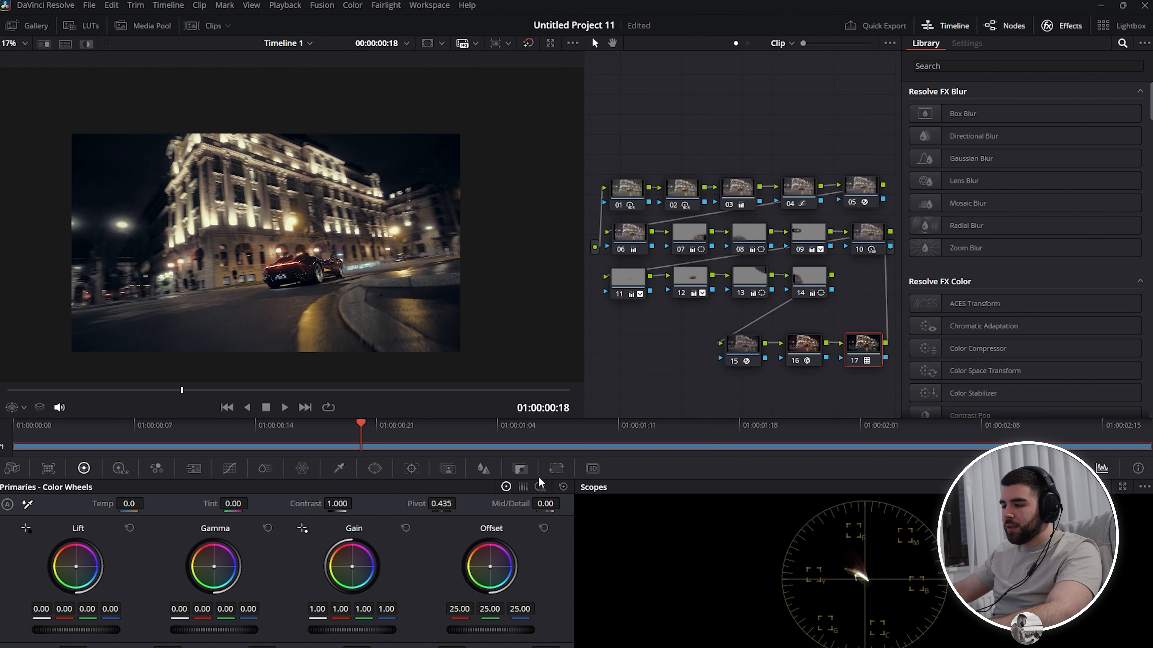
Step: Try a lower key output gain on node 17 and replace it with a clean node after node 16
{"action": "left_click", "coordinate": [520, 469]}
{"action": "left_click_drag", "start_coordinate": [440, 586], "coordinate": [382, 585]}
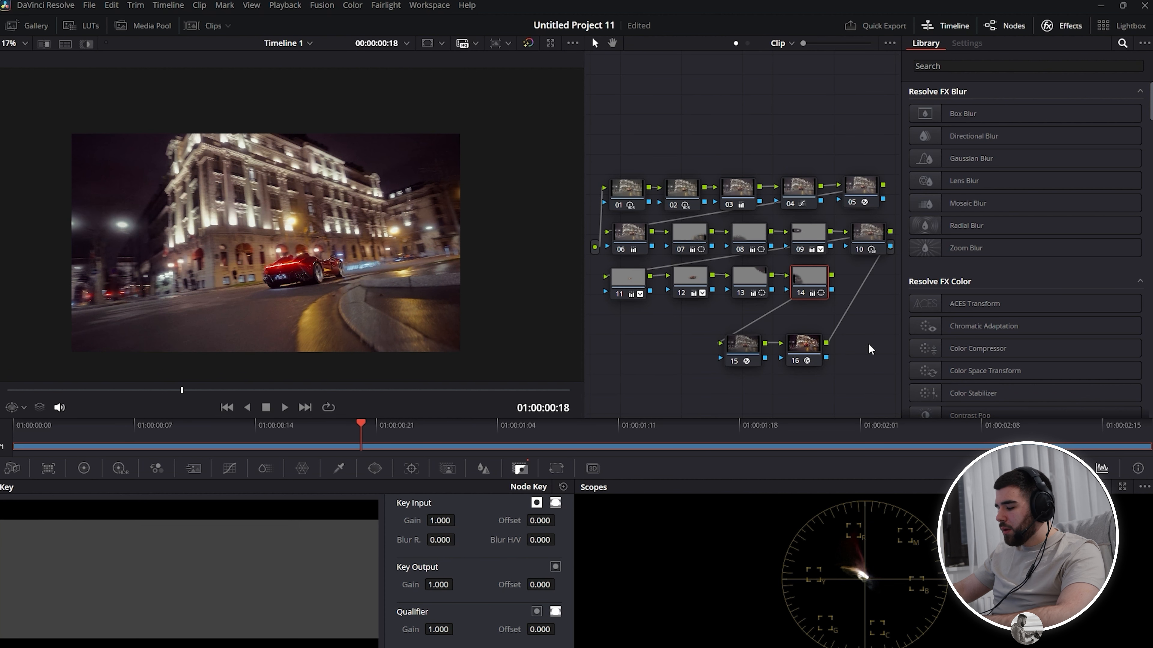
{"action": "key", "text": "Delete"}
{"action": "left_click", "coordinate": [815, 340]}
{"action": "key", "text": "ctrl+z"}
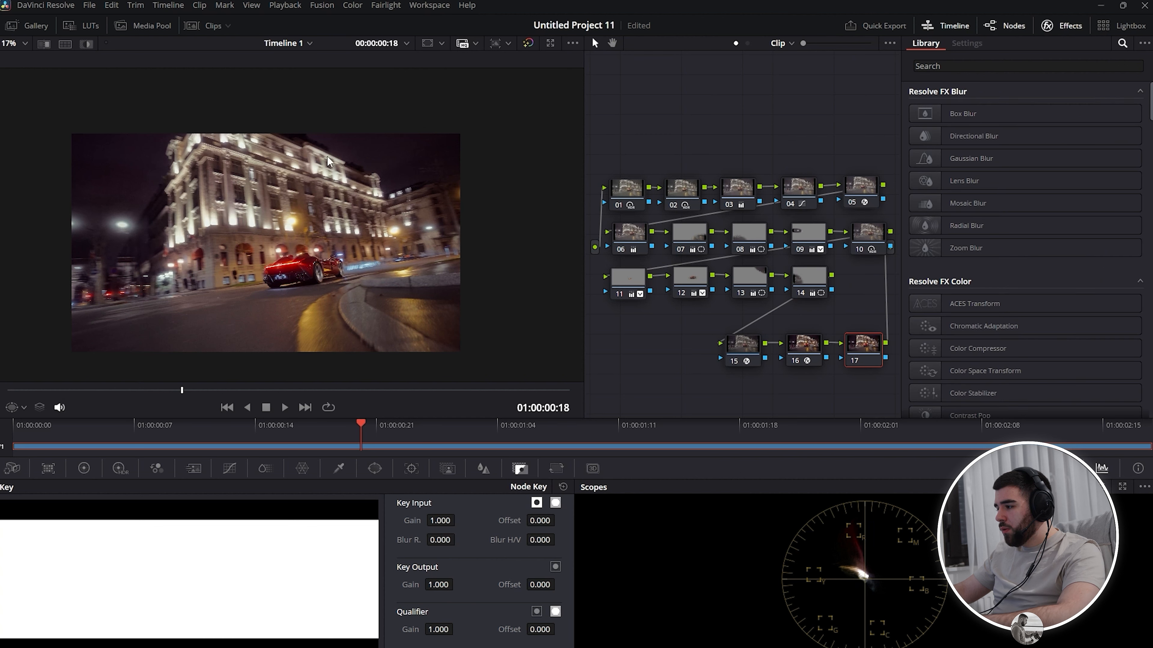
Step: Apply the 2 (+) FERRARI RED V2 LUT from the A1 SECRET SAUCE collection to node 17 and close the LUT browser
{"action": "left_click", "coordinate": [29, 26]}
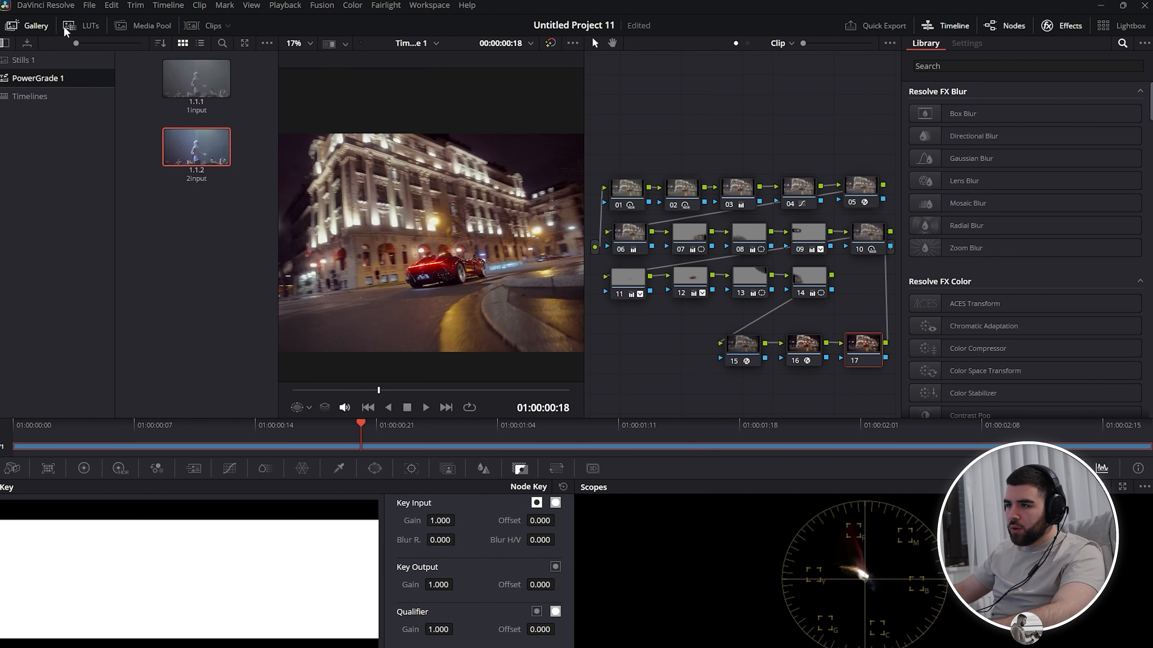
{"action": "left_click", "coordinate": [81, 26]}
{"action": "left_click", "coordinate": [30, 76]}
{"action": "left_click", "coordinate": [45, 92]}
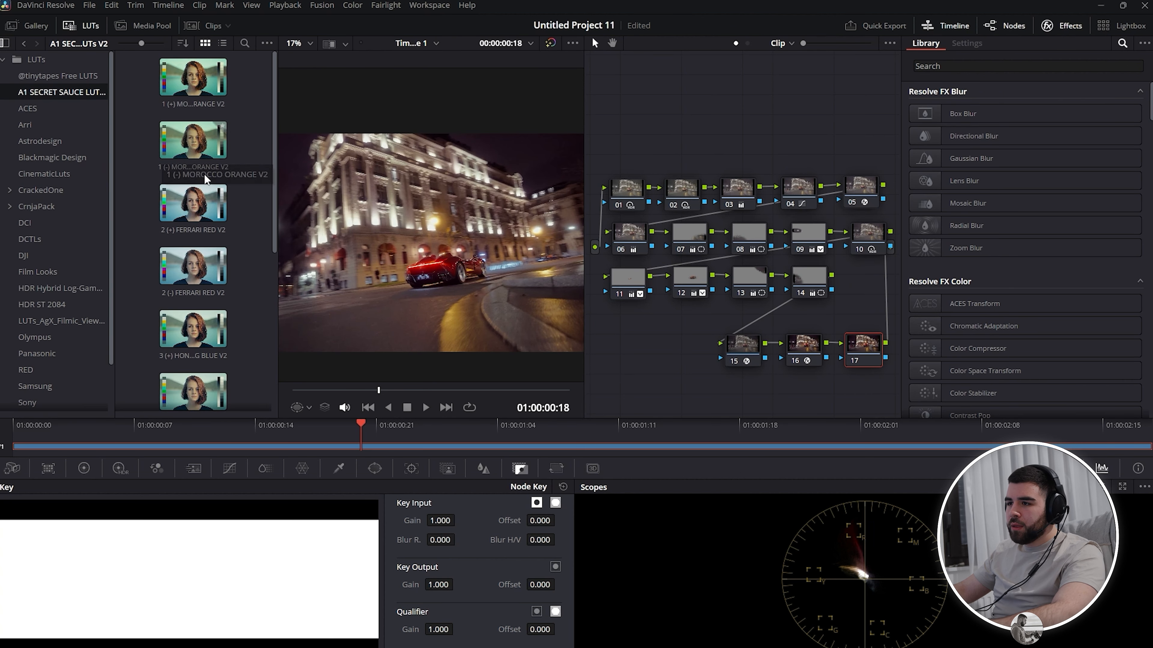
{"action": "left_click_drag", "start_coordinate": [193, 203], "coordinate": [857, 352]}
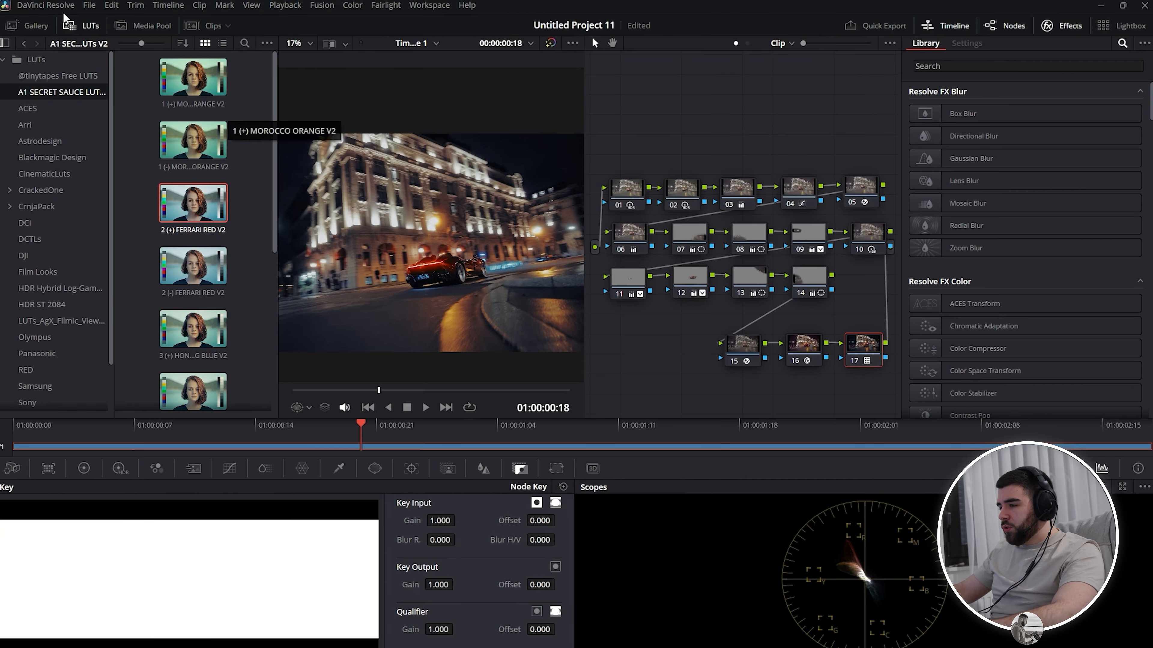
{"action": "left_click", "coordinate": [69, 25]}
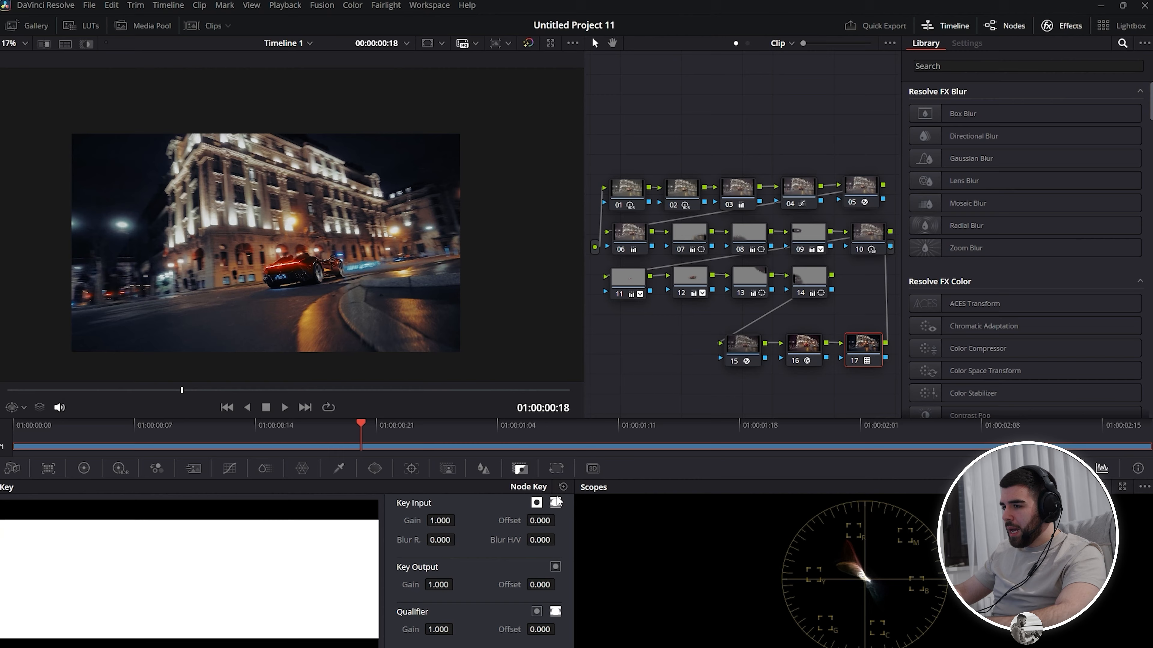
Step: Compare the image with all grades bypassed and lower node 17's key output gain to 0.310
{"action": "key", "text": "shift+d"}
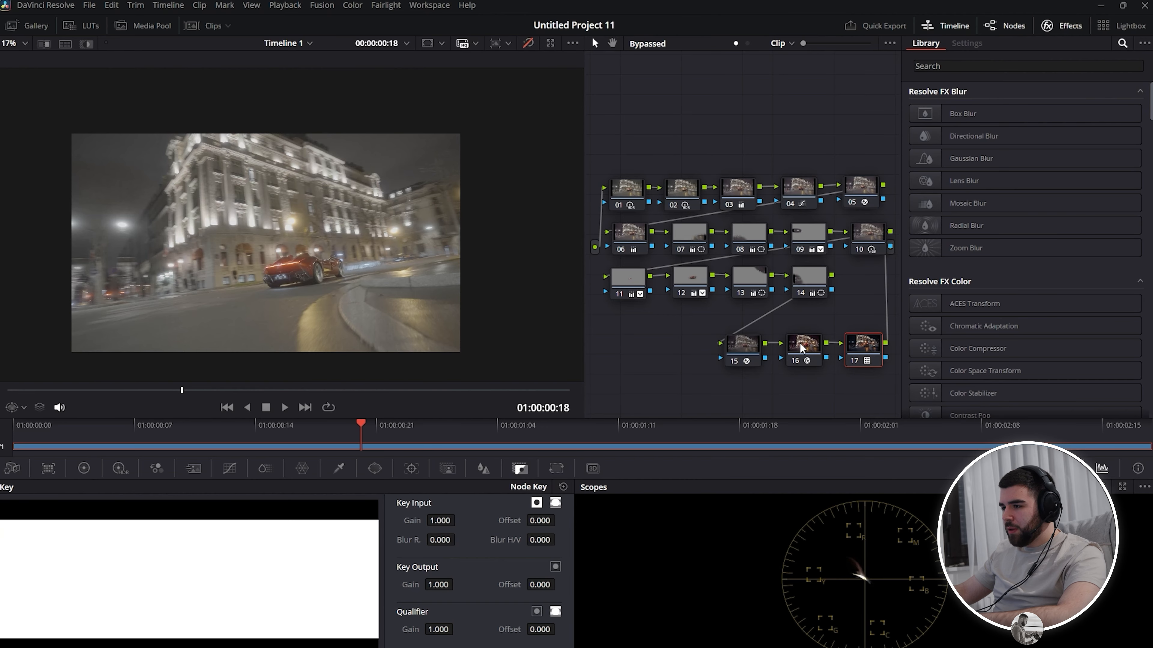
{"action": "key", "text": "shift+d"}
{"action": "key", "text": "shift+d"}
{"action": "key", "text": "shift+d"}
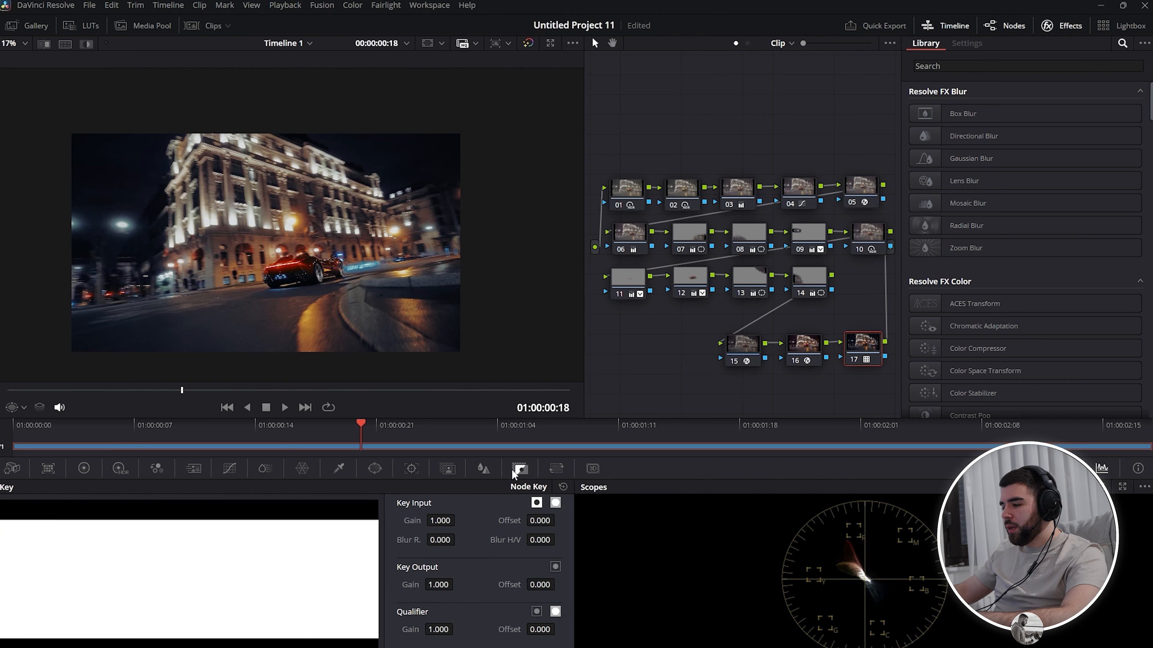
{"action": "left_click_drag", "start_coordinate": [435, 585], "coordinate": [343, 585]}
{"action": "left_click_drag", "start_coordinate": [438, 585], "coordinate": [457, 584]}
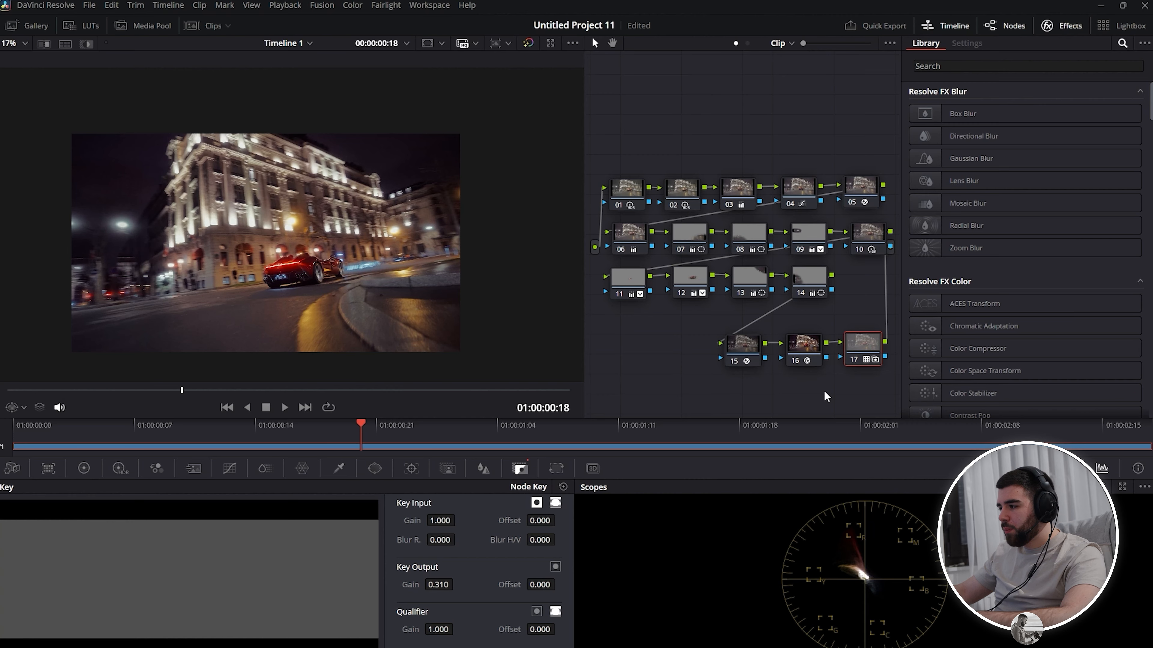
Step: Review nodes 14 and 06 and set the blue gain of node 03 to 1.07 in the primary color wheels
{"action": "left_click", "coordinate": [816, 281]}
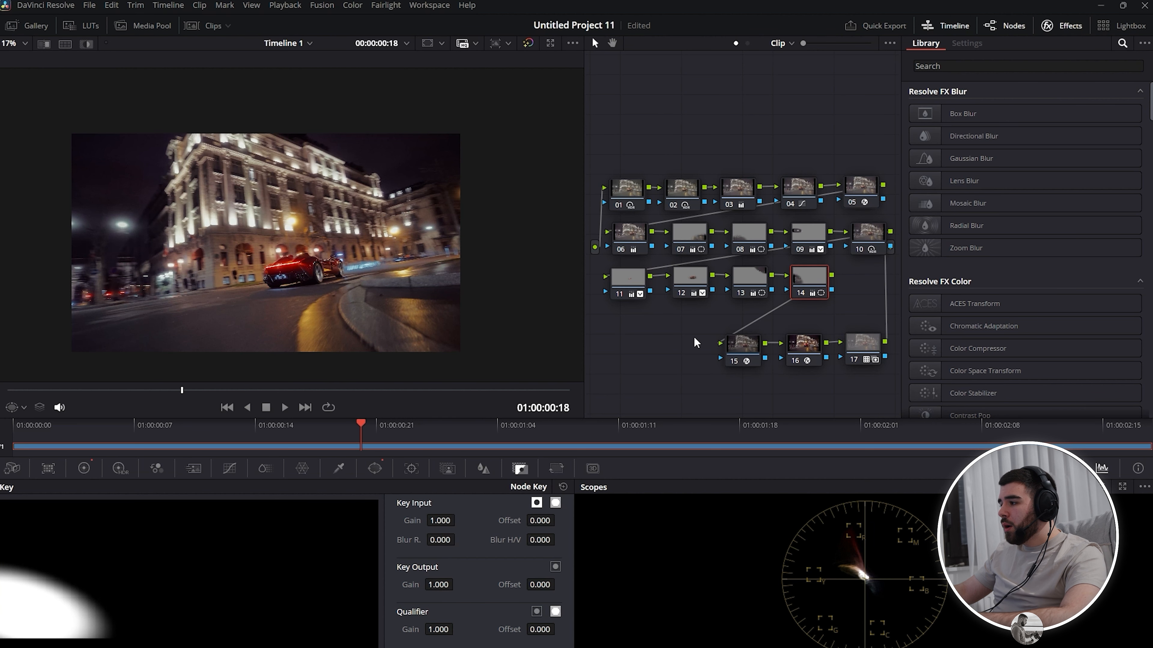
{"action": "left_click", "coordinate": [635, 232]}
{"action": "left_click", "coordinate": [84, 468]}
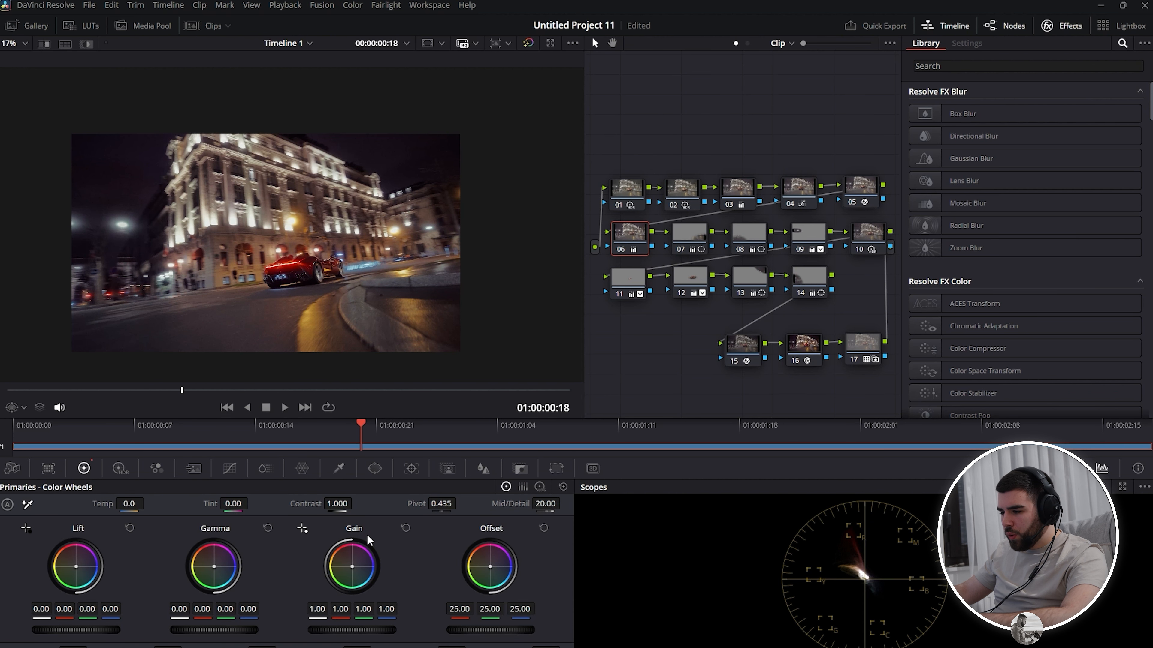
{"action": "left_click", "coordinate": [740, 195]}
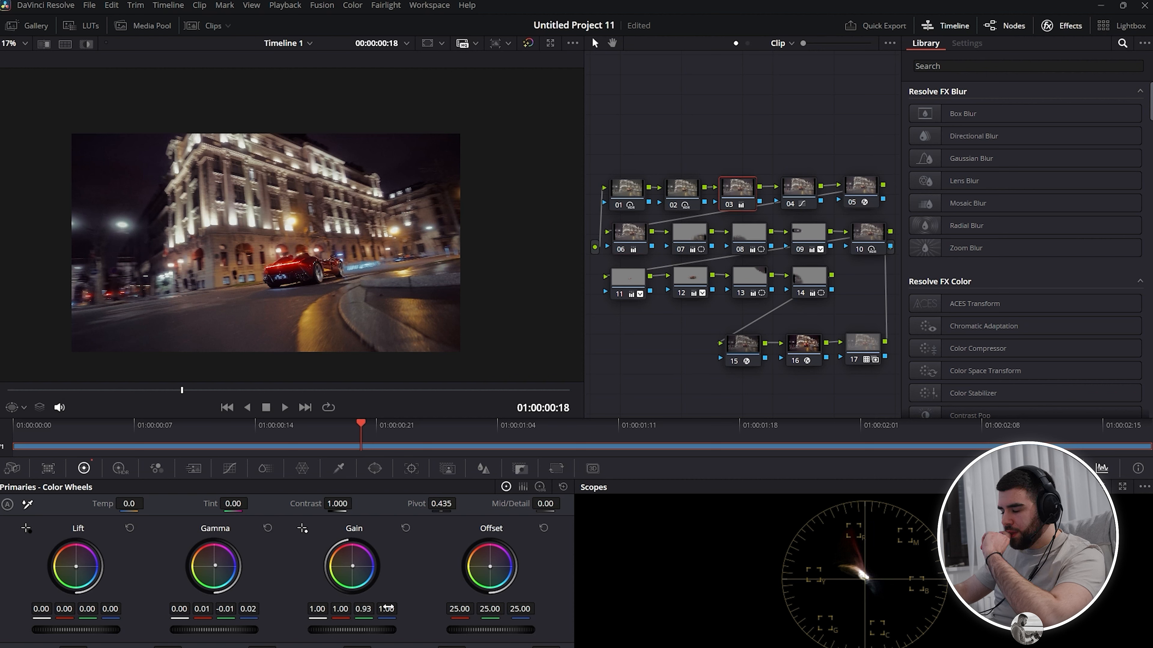
{"action": "left_click_drag", "start_coordinate": [386, 608], "coordinate": [390, 609]}
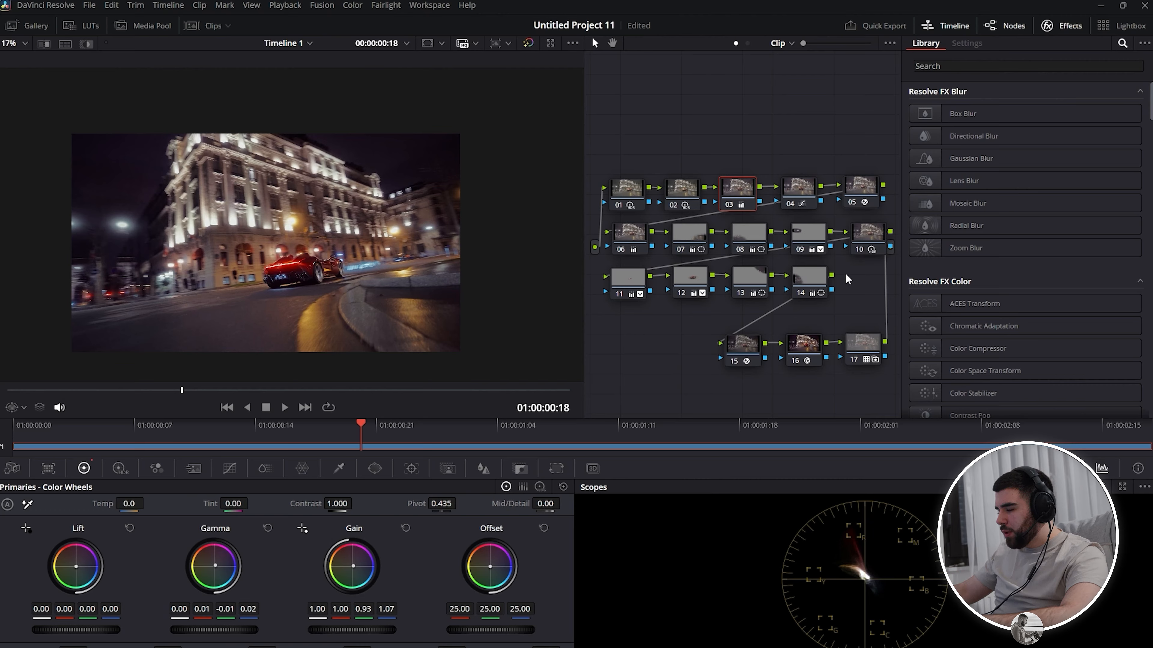
Step: Add a serial node after node 14, place it ahead of the bottom-row Color Space Transform nodes, and apply Dehancer Pro to it
{"action": "left_click", "coordinate": [809, 275]}
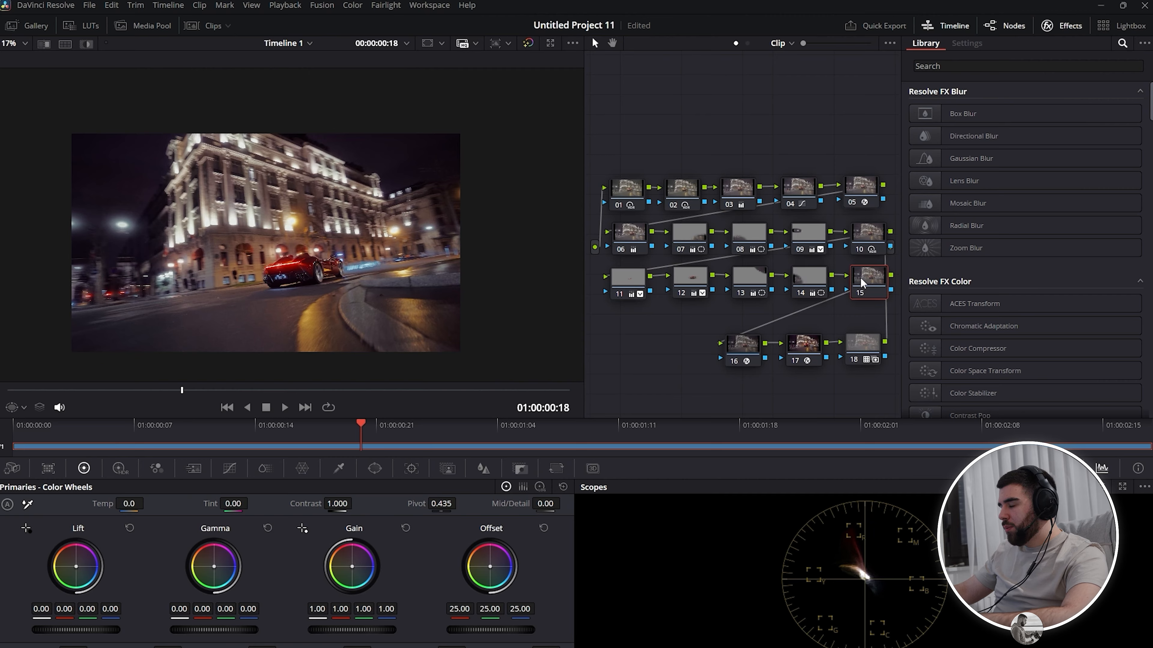
{"action": "key", "text": "alt+s"}
{"action": "left_click_drag", "start_coordinate": [620, 340], "coordinate": [616, 343]}
{"action": "left_click", "coordinate": [948, 64]}
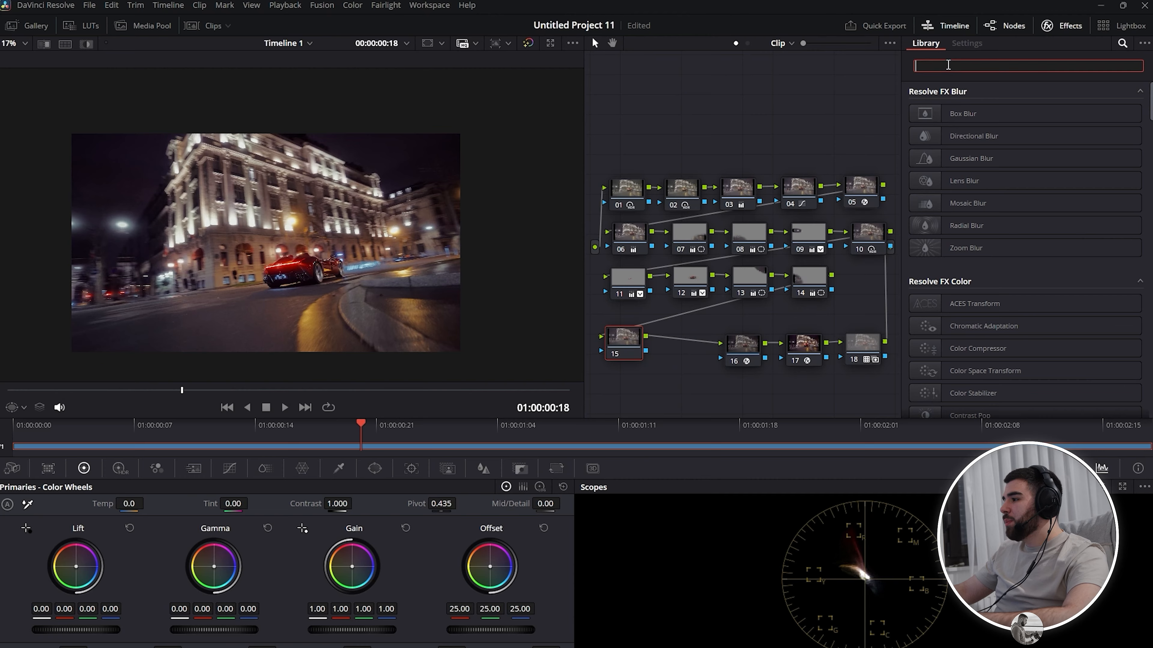
{"action": "type", "text": "dehan"}
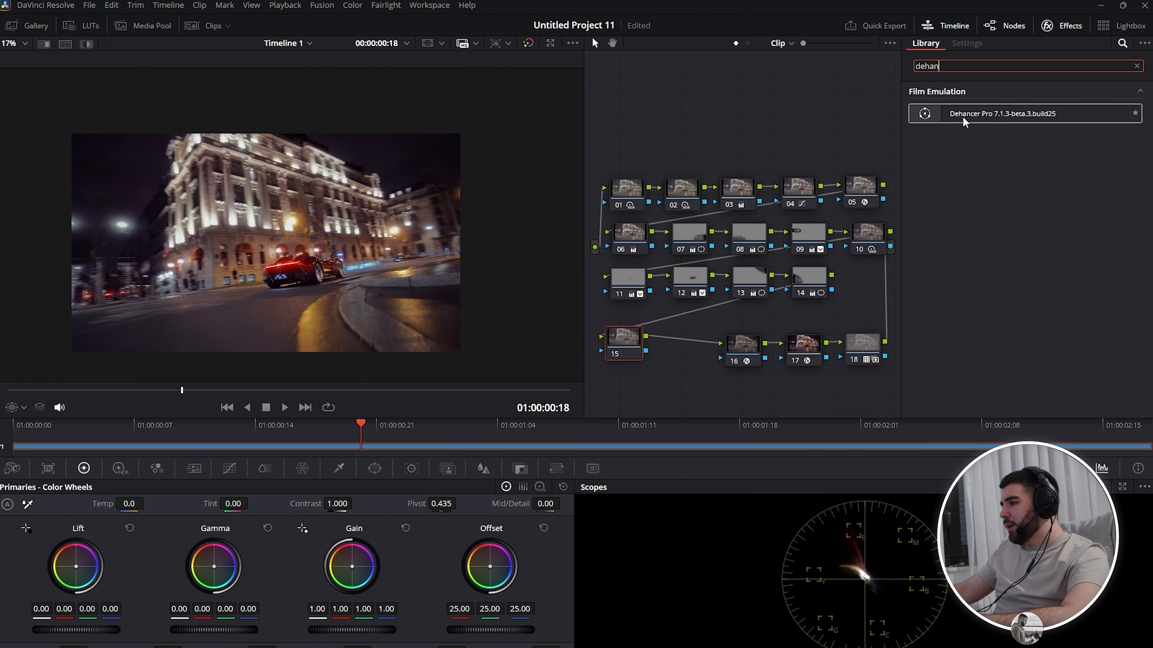
{"action": "left_click_drag", "start_coordinate": [962, 116], "coordinate": [634, 346]}
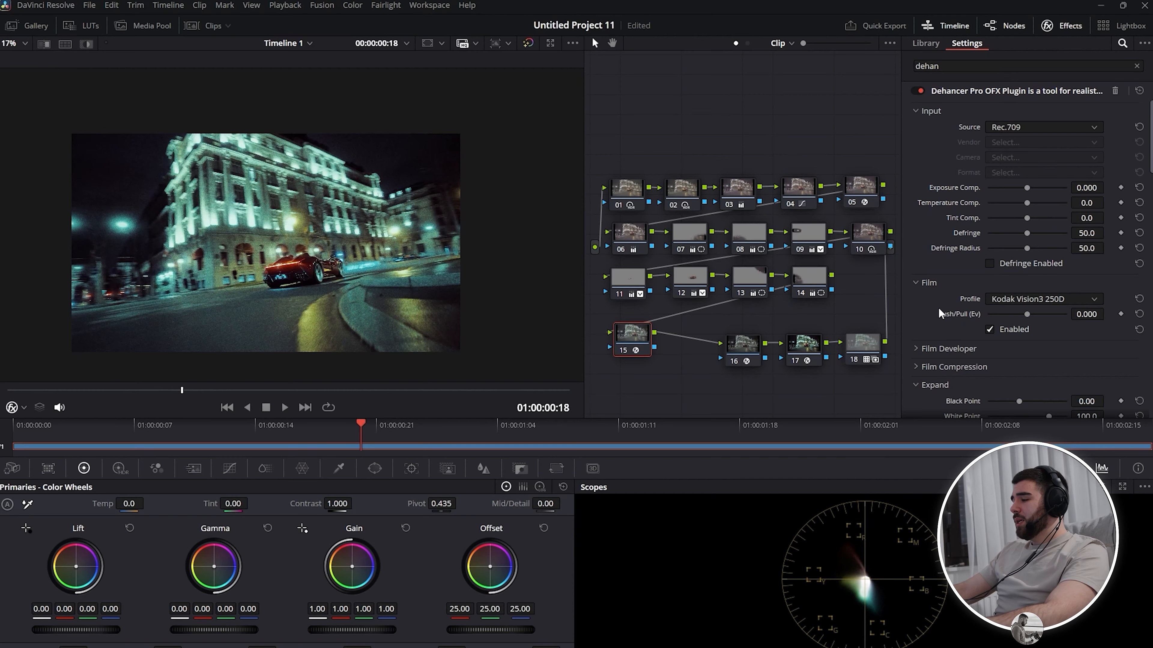
Step: Try the Fujifilm FP-100c film profile in Dehancer
{"action": "scroll", "coordinate": [938, 308], "scroll_direction": "down", "scroll_amount": 5}
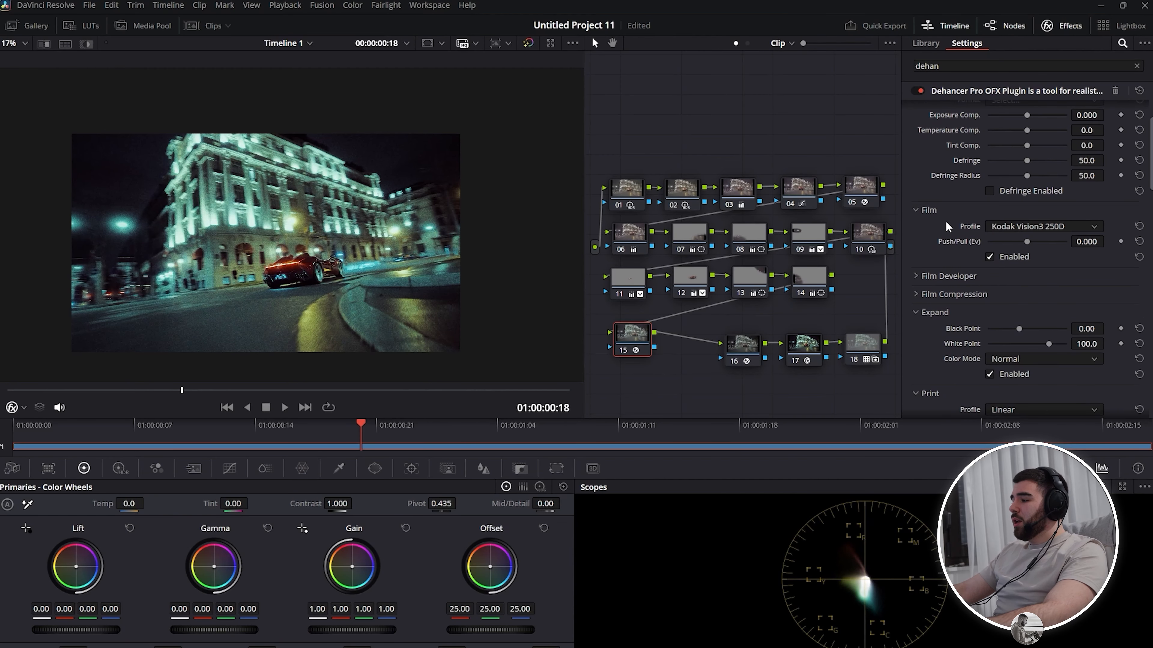
{"action": "left_click", "coordinate": [1013, 227]}
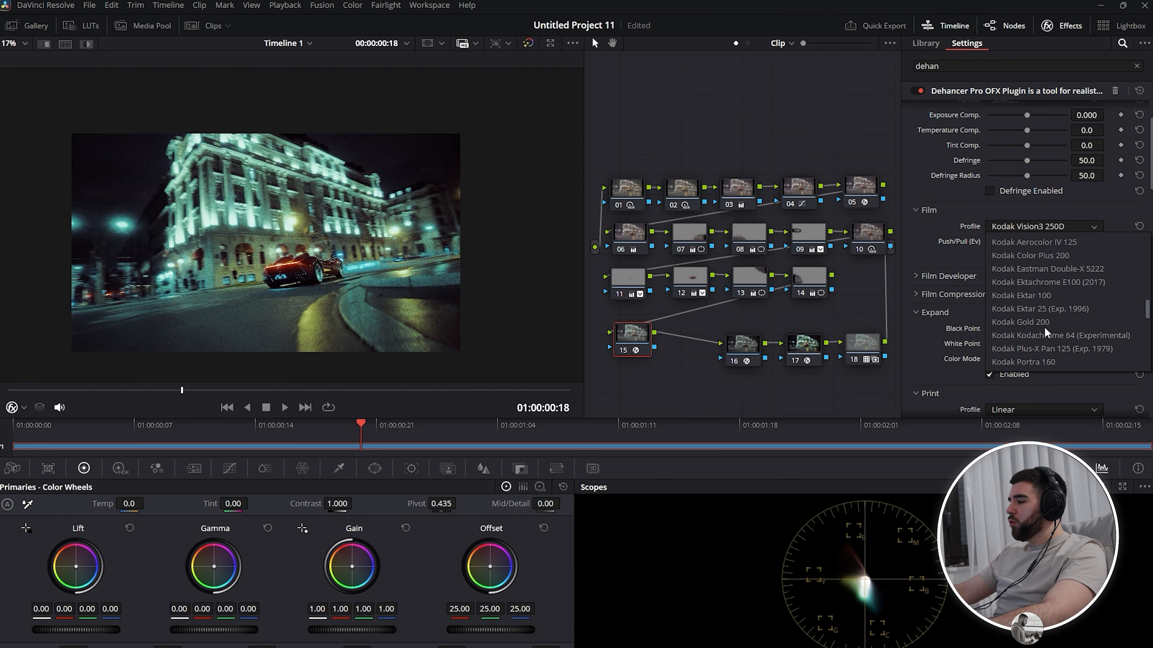
{"action": "left_click", "coordinate": [1023, 282]}
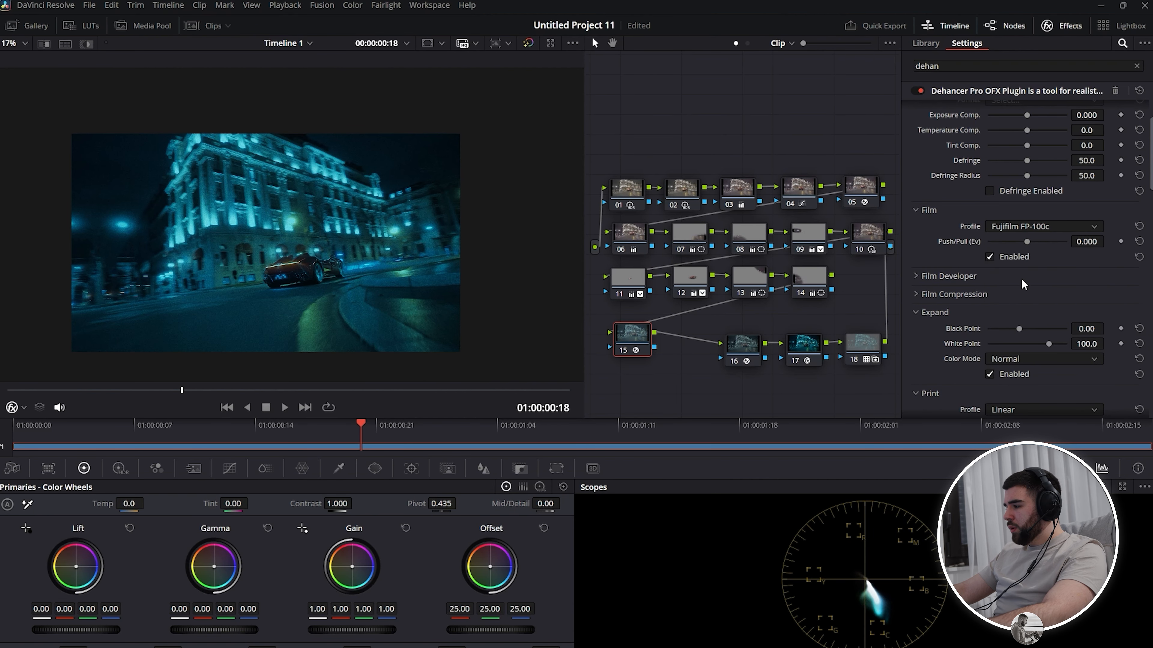
{"action": "left_click", "coordinate": [1042, 228]}
{"action": "left_click", "coordinate": [934, 231]}
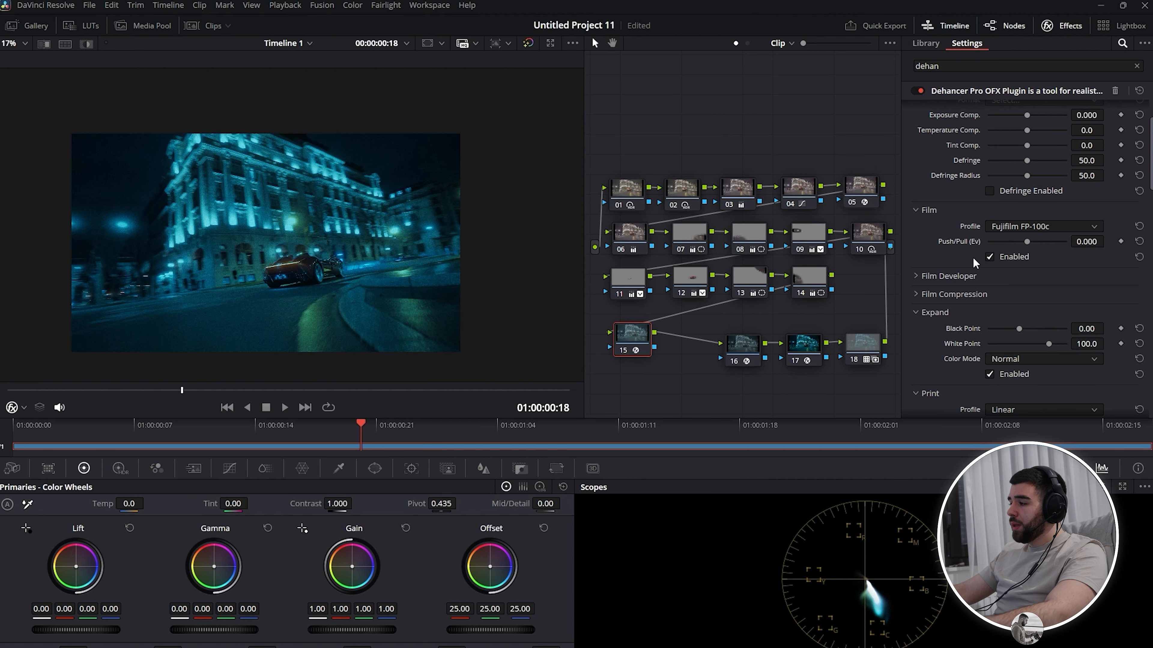
Step: Disable Dehancer's Film and Expand sections
{"action": "left_click", "coordinate": [990, 257]}
{"action": "scroll", "coordinate": [946, 266], "scroll_direction": "down", "scroll_amount": 1}
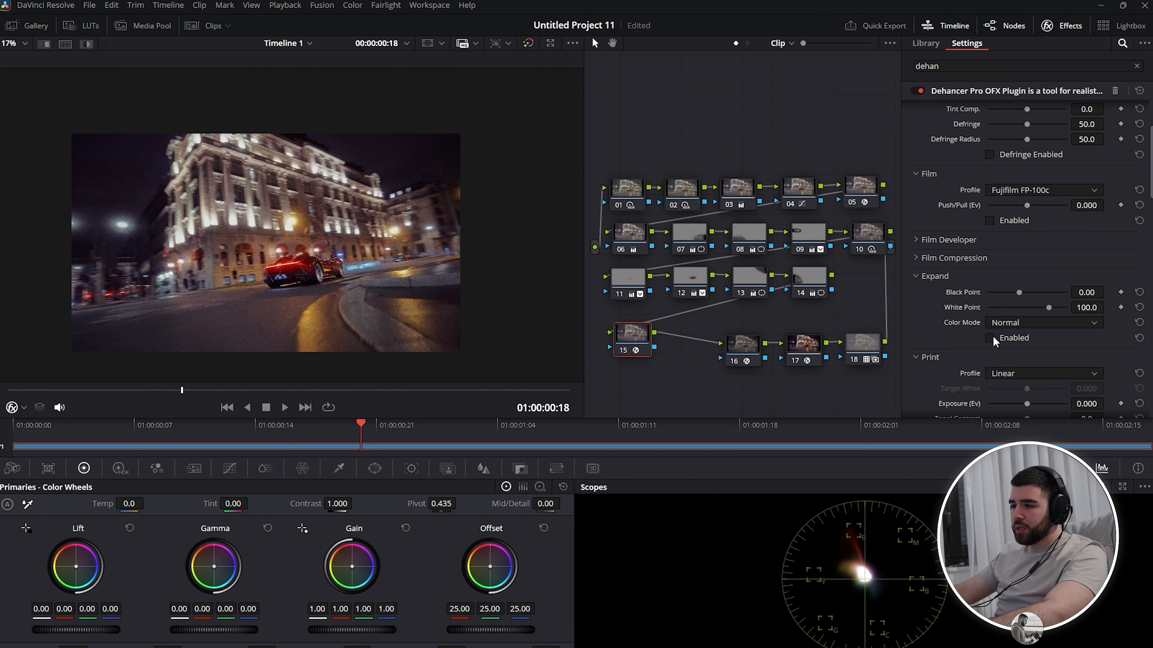
{"action": "scroll", "coordinate": [939, 295], "scroll_direction": "down", "scroll_amount": 1}
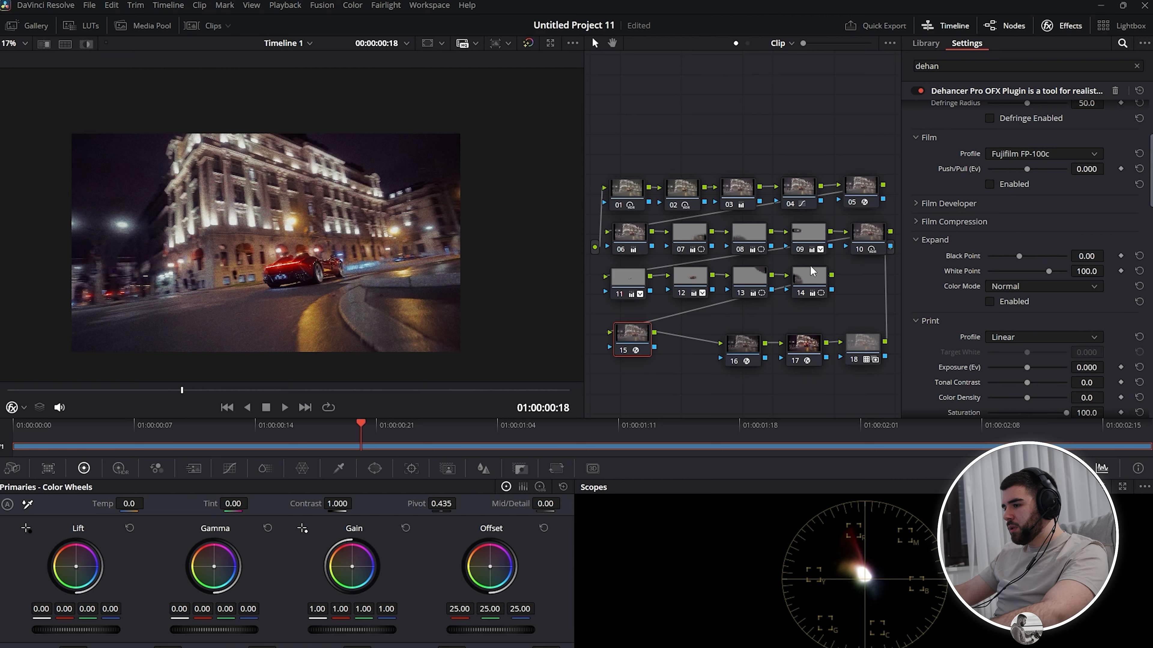
Step: Try the Fujifilm 3513 Print film and Cineon Film Log print profiles, return to Linear, and disable the Print section
{"action": "scroll", "coordinate": [976, 285], "scroll_direction": "down", "scroll_amount": 3}
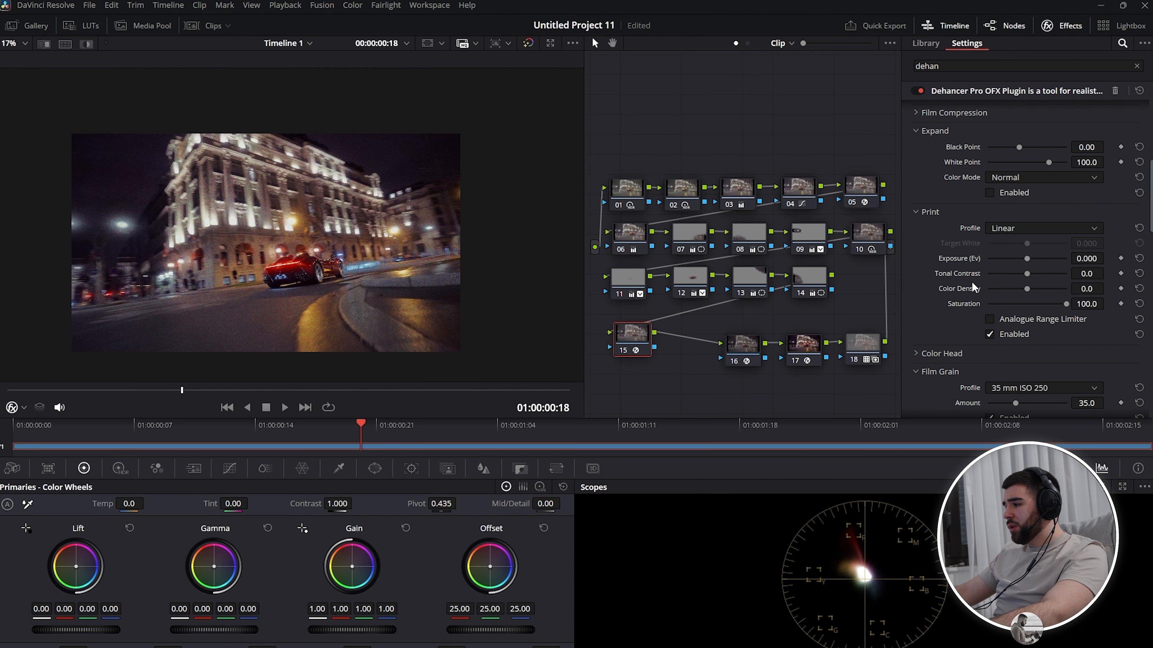
{"action": "left_click", "coordinate": [988, 228]}
{"action": "left_click", "coordinate": [1023, 271]}
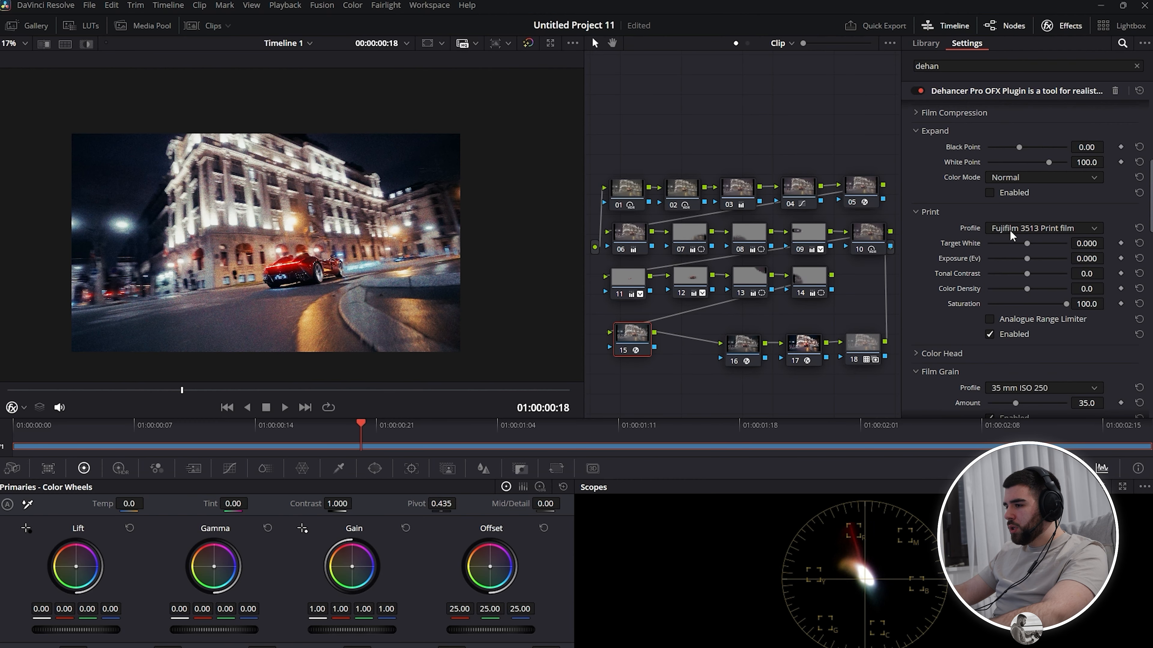
{"action": "left_click", "coordinate": [1016, 229]}
{"action": "left_click", "coordinate": [1021, 257]}
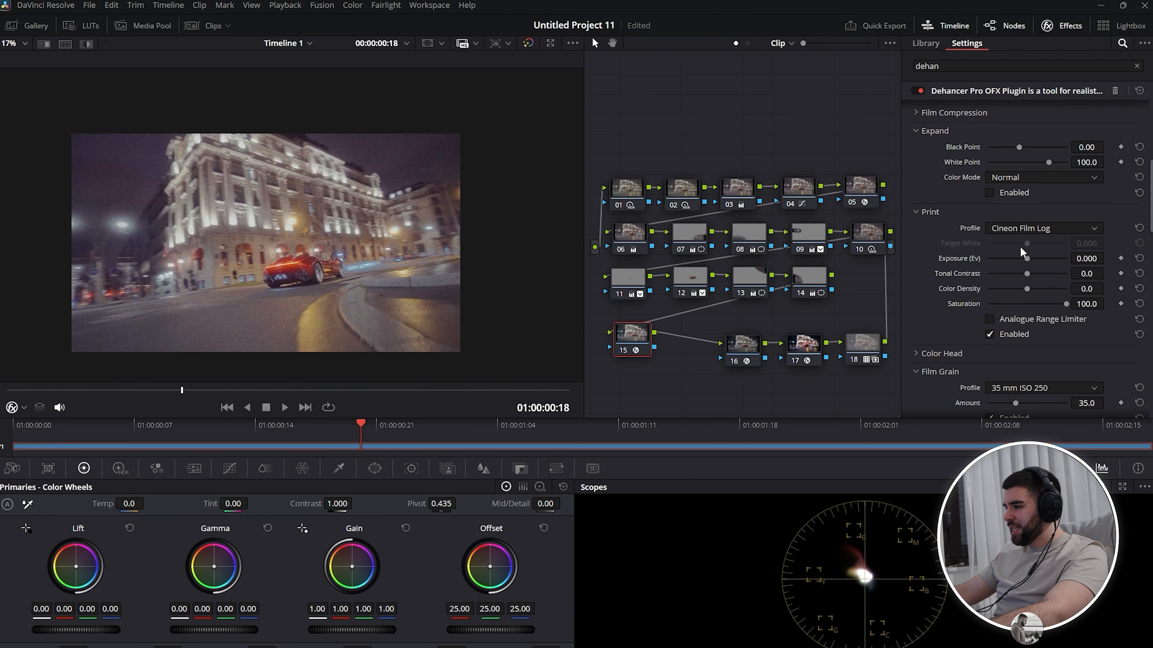
{"action": "left_click", "coordinate": [1022, 229]}
{"action": "left_click", "coordinate": [1010, 244]}
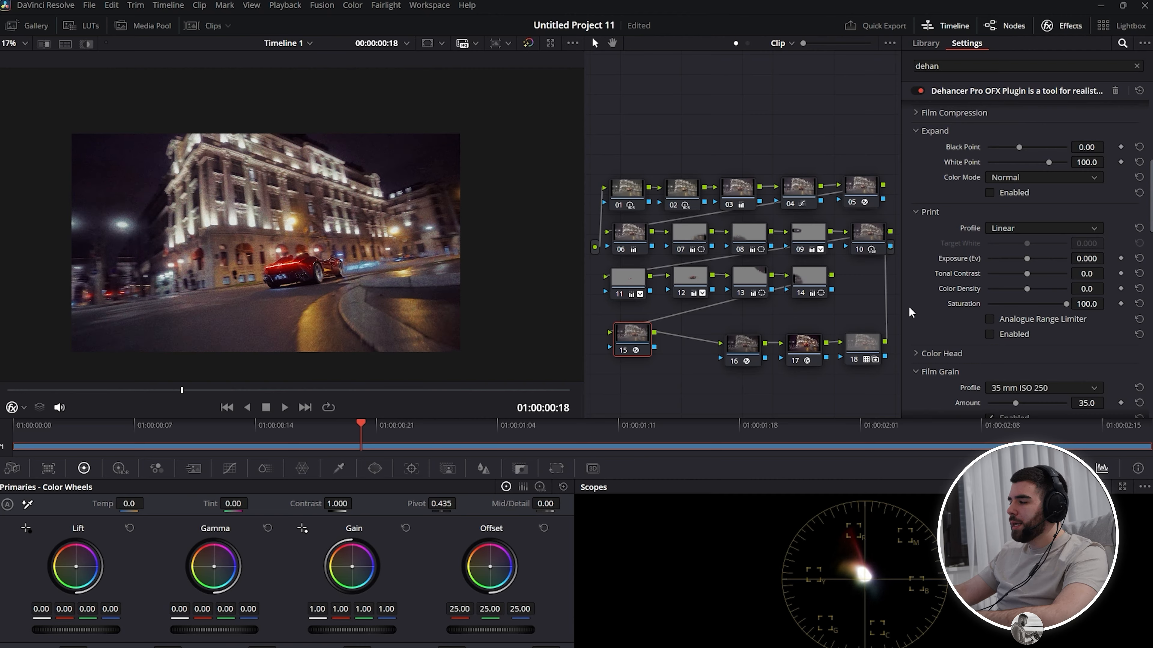
Step: Disable Dehancer's film grain and enable halation with Amplify at 69.0
{"action": "scroll", "coordinate": [939, 273], "scroll_direction": "down", "scroll_amount": 2}
{"action": "scroll", "coordinate": [940, 267], "scroll_direction": "down", "scroll_amount": 3}
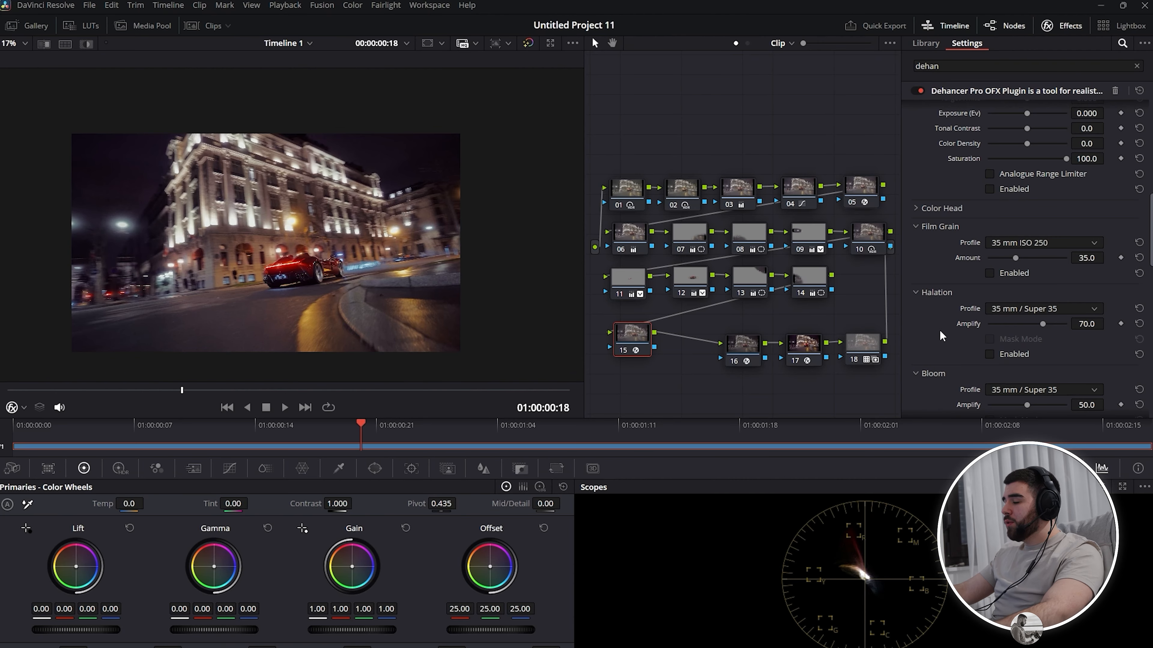
{"action": "scroll", "coordinate": [943, 337], "scroll_direction": "down", "scroll_amount": 2}
{"action": "left_click", "coordinate": [989, 282]}
{"action": "scroll", "coordinate": [317, 291], "scroll_direction": "up", "scroll_amount": 3}
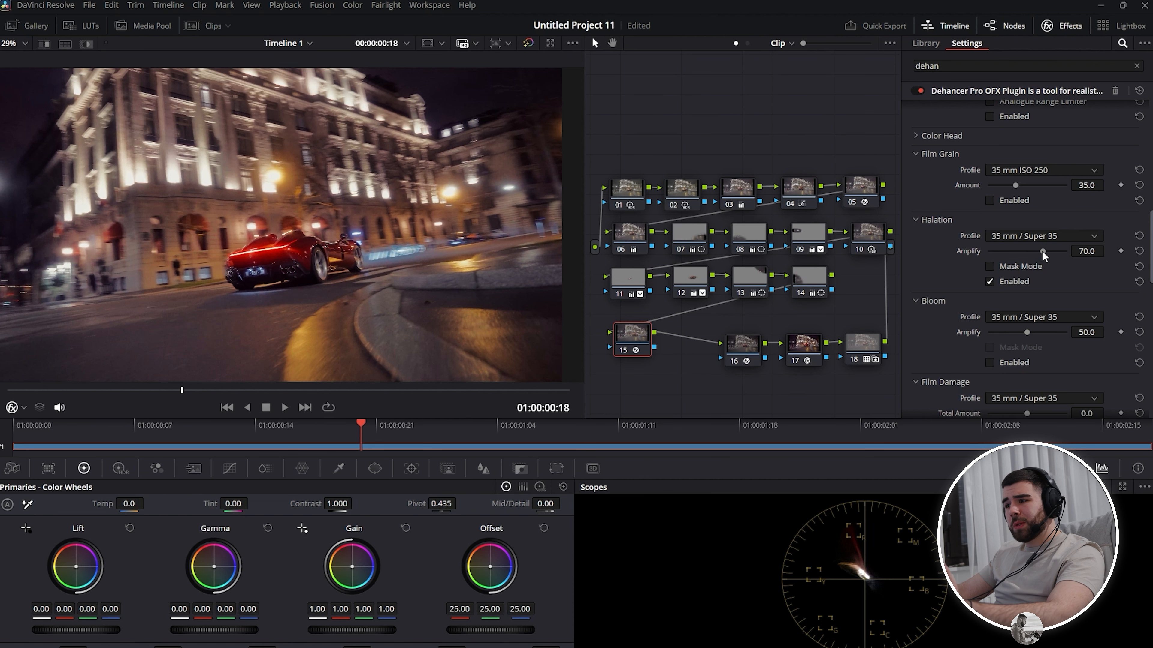
{"action": "mouse_move", "coordinate": [1044, 252]}
{"action": "left_mouse_down"}
{"action": "mouse_move", "coordinate": [1055, 249]}
{"action": "mouse_move", "coordinate": [976, 250]}
{"action": "mouse_move", "coordinate": [1041, 251]}
{"action": "left_mouse_up"}
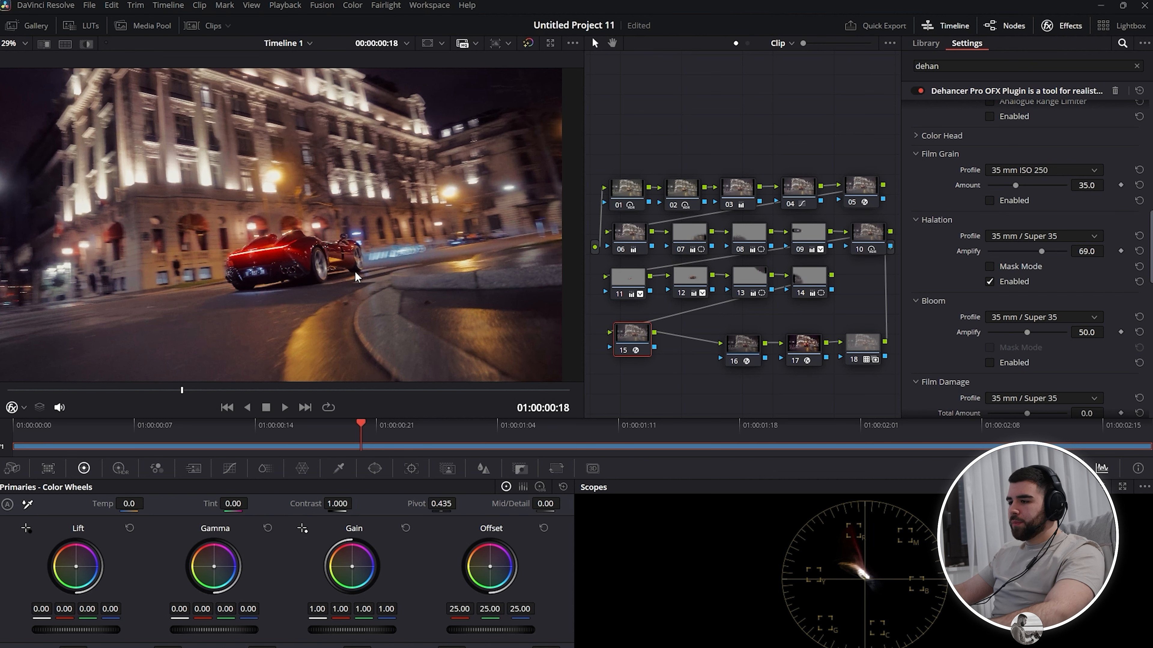
{"action": "scroll", "coordinate": [381, 253], "scroll_direction": "down", "scroll_amount": 2}
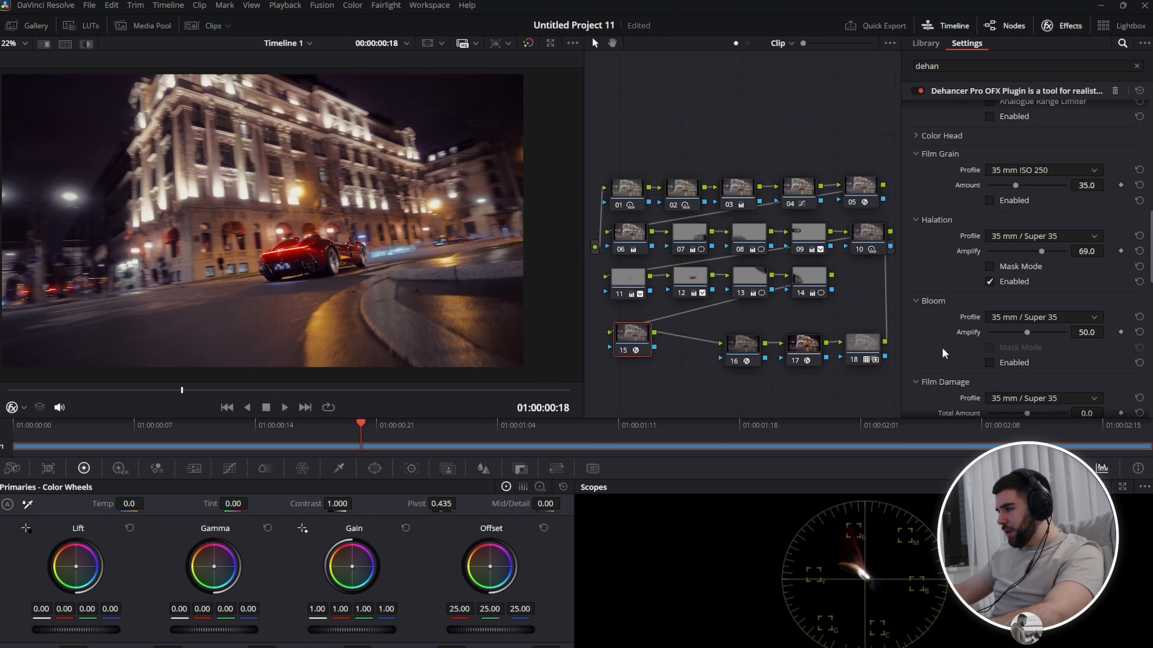
{"action": "left_click_drag", "start_coordinate": [327, 265], "coordinate": [336, 275]}
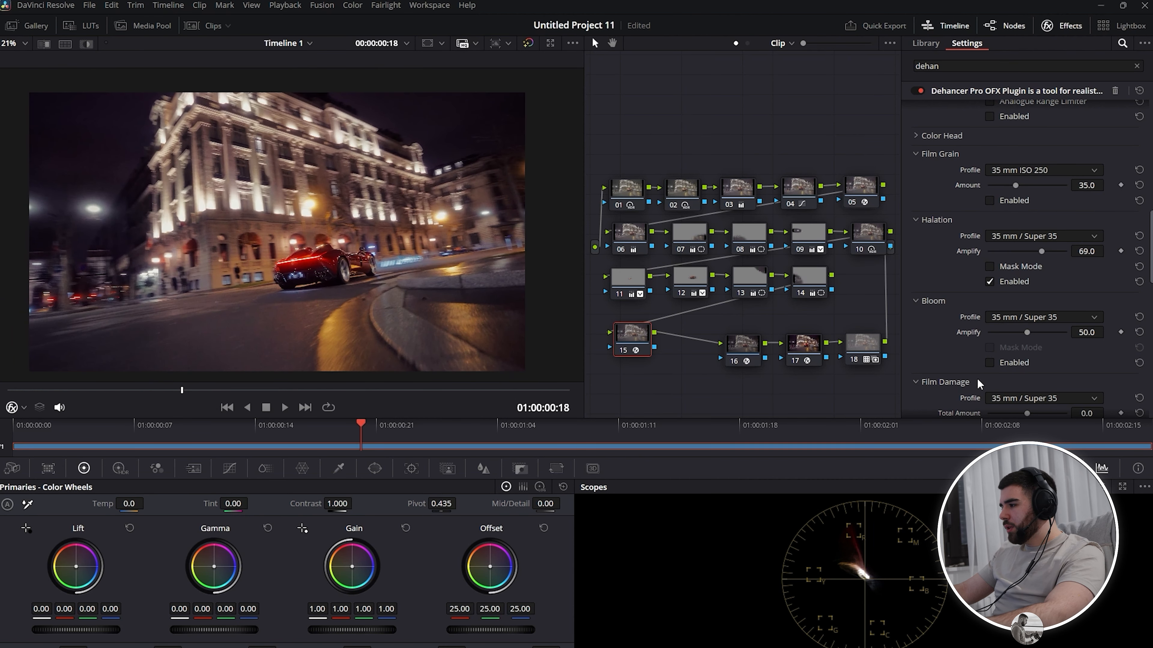
Step: Enable Dehancer's bloom with the 16 mm / Super 16 profile and Amplify at 39.5
{"action": "left_click", "coordinate": [990, 363]}
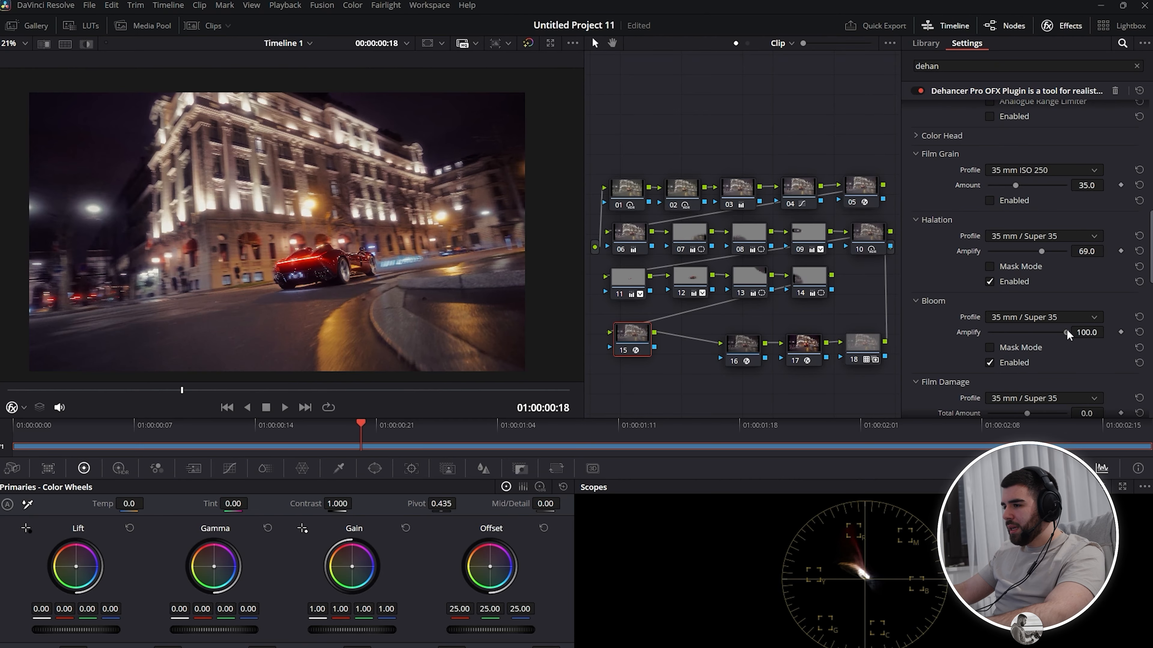
{"action": "left_click", "coordinate": [1030, 317]}
{"action": "left_click", "coordinate": [1019, 360]}
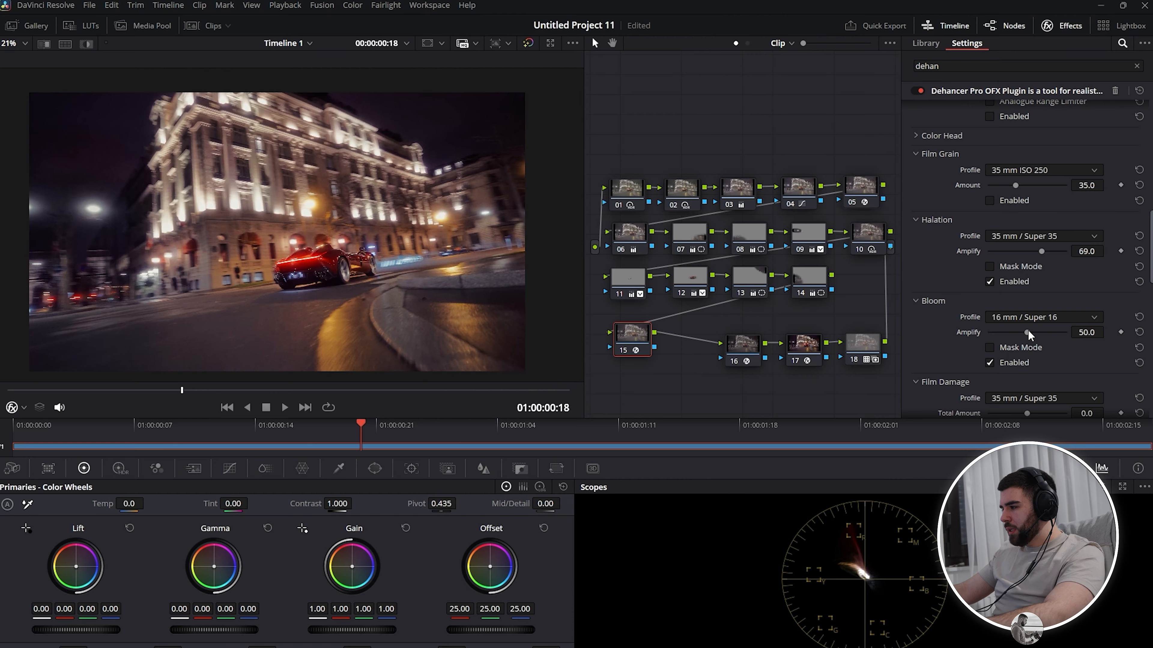
{"action": "mouse_move", "coordinate": [1026, 332]}
{"action": "left_mouse_down"}
{"action": "mouse_move", "coordinate": [971, 341]}
{"action": "mouse_move", "coordinate": [1096, 334]}
{"action": "mouse_move", "coordinate": [981, 345]}
{"action": "mouse_move", "coordinate": [1021, 343]}
{"action": "left_mouse_up"}
{"action": "scroll", "coordinate": [374, 209], "scroll_direction": "down", "scroll_amount": 2}
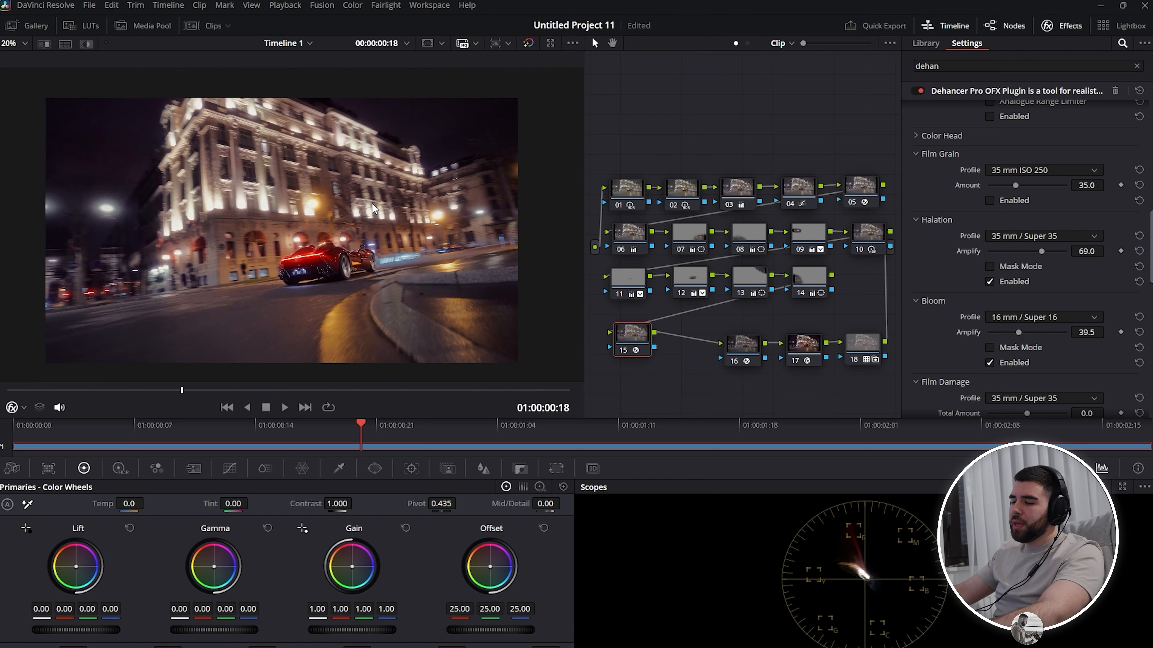
Step: Check Dehancer's remaining sections, from Film Damage, Film Breath and Gate Weave through Vignette and Options
{"action": "left_click_drag", "start_coordinate": [634, 331], "coordinate": [627, 326]}
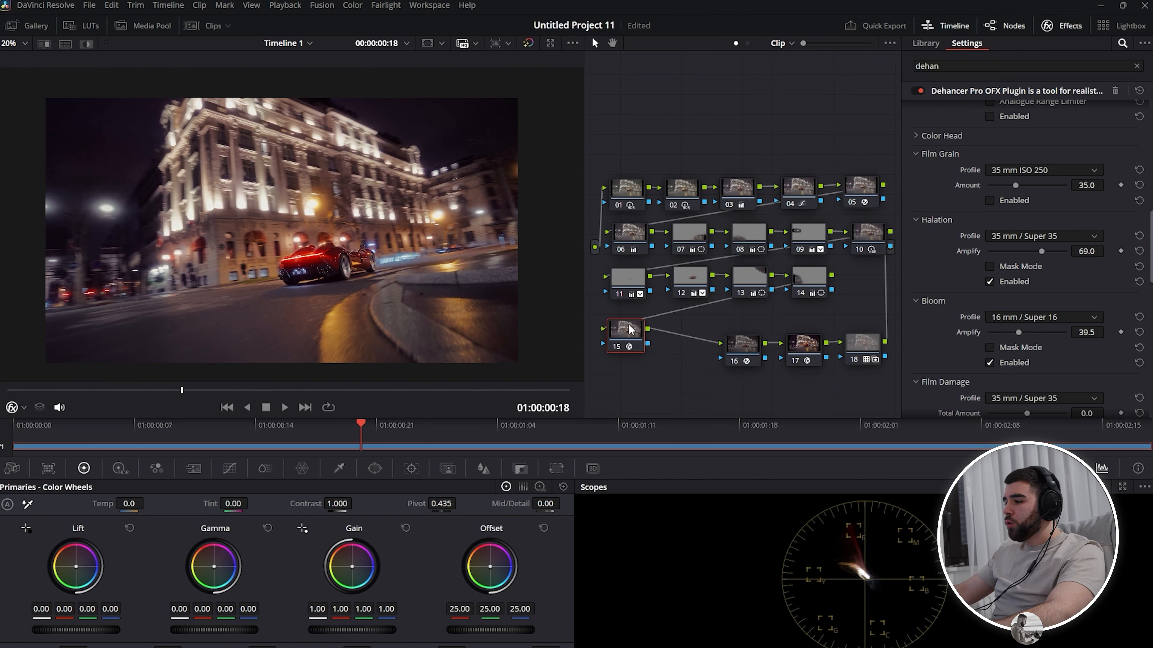
{"action": "scroll", "coordinate": [960, 361], "scroll_direction": "down", "scroll_amount": 4}
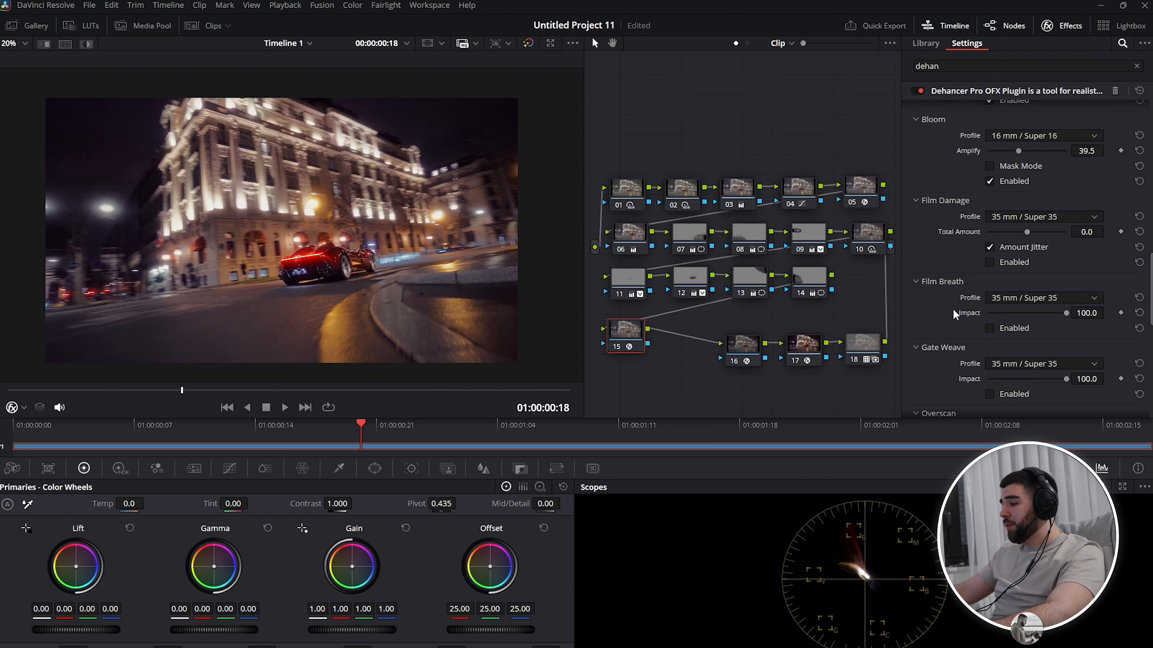
{"action": "scroll", "coordinate": [955, 314], "scroll_direction": "down", "scroll_amount": 3}
{"action": "scroll", "coordinate": [946, 278], "scroll_direction": "down", "scroll_amount": 5}
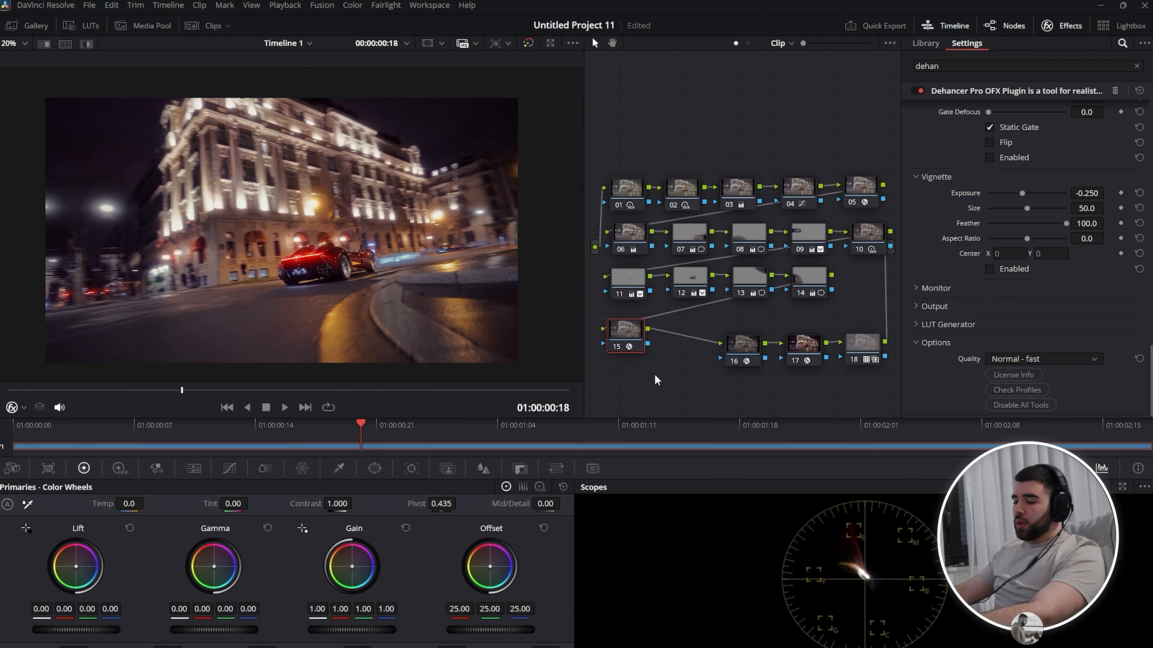
{"action": "key", "text": "alt+s"}
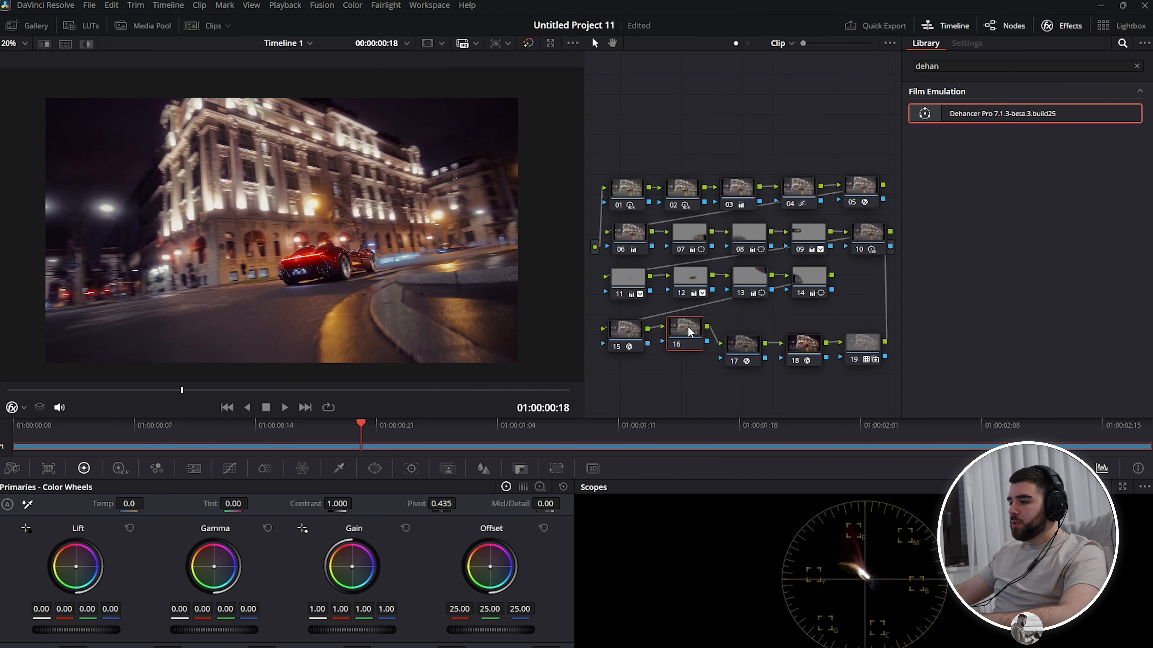
{"action": "left_click", "coordinate": [265, 469]}
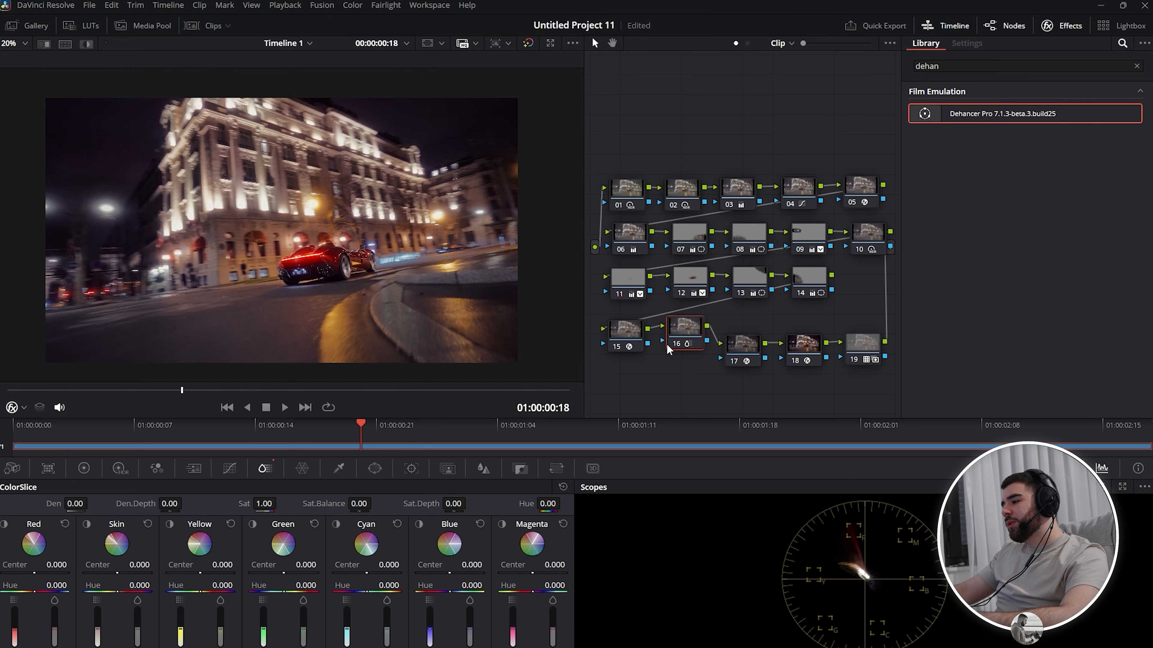
{"action": "key", "text": "Delete"}
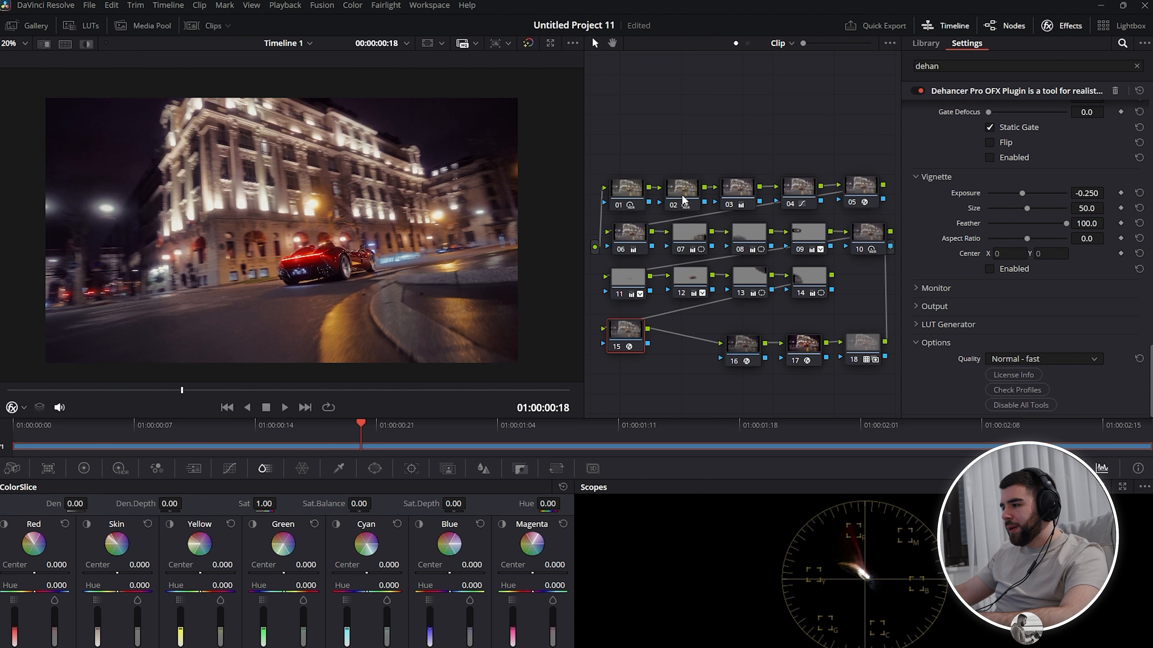
Step: Set node 10's highlight exposure to -1.50 in the HDR color wheels and move the playhead to 01:00:01:10
{"action": "left_click", "coordinate": [873, 239]}
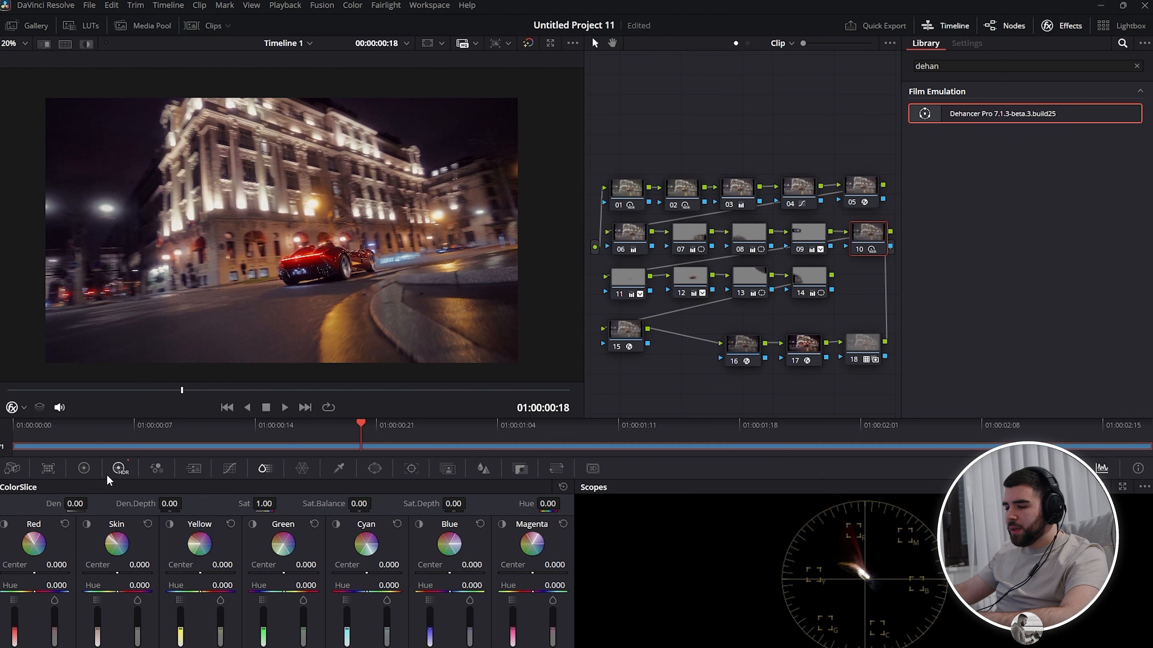
{"action": "left_click_drag", "start_coordinate": [363, 616], "coordinate": [336, 616]}
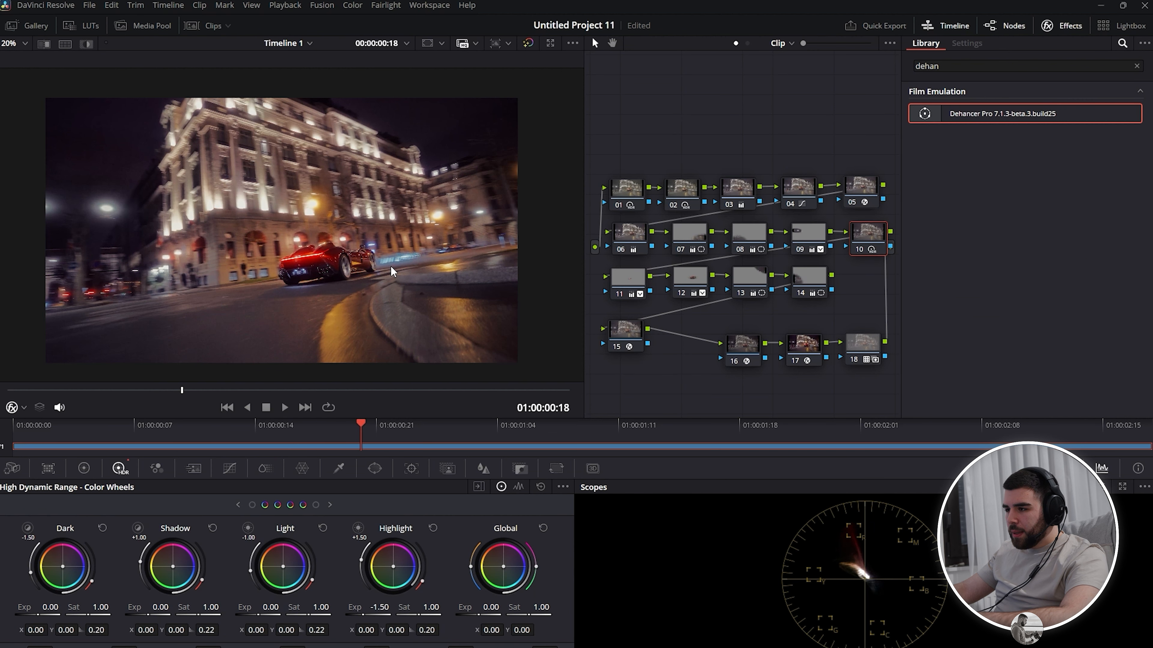
{"action": "left_click_drag", "start_coordinate": [272, 390], "coordinate": [317, 391]}
{"action": "key", "text": "Right"}
{"action": "key", "text": "Right"}
Step: Add a serial node after node 15 and fit a circular window around the bright street lamp by the trees, with softness 4.33
{"action": "left_click", "coordinate": [624, 339]}
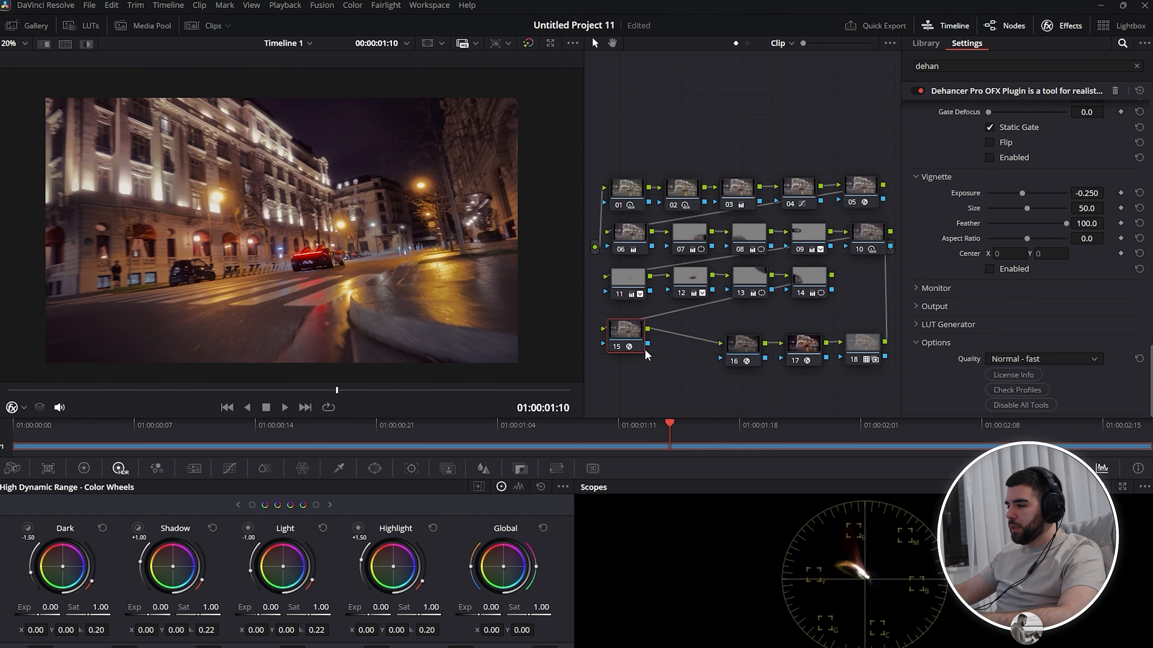
{"action": "key", "text": "alt+s"}
{"action": "left_click", "coordinate": [373, 470]}
{"action": "left_click", "coordinate": [20, 549]}
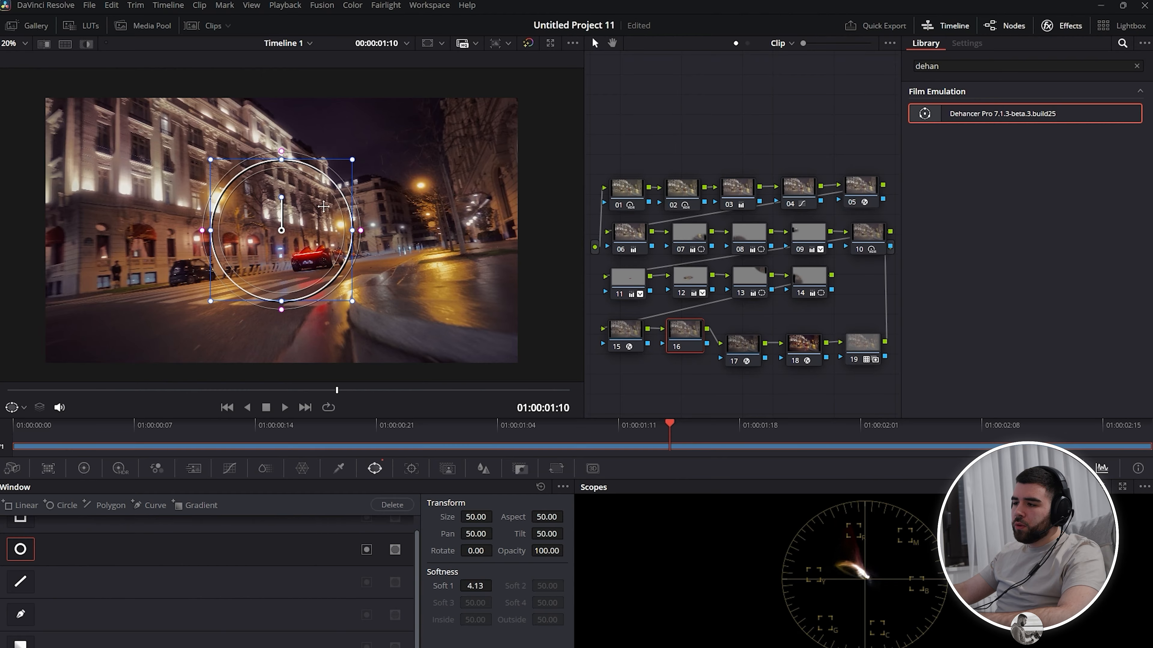
{"action": "left_click_drag", "start_coordinate": [288, 193], "coordinate": [417, 191]}
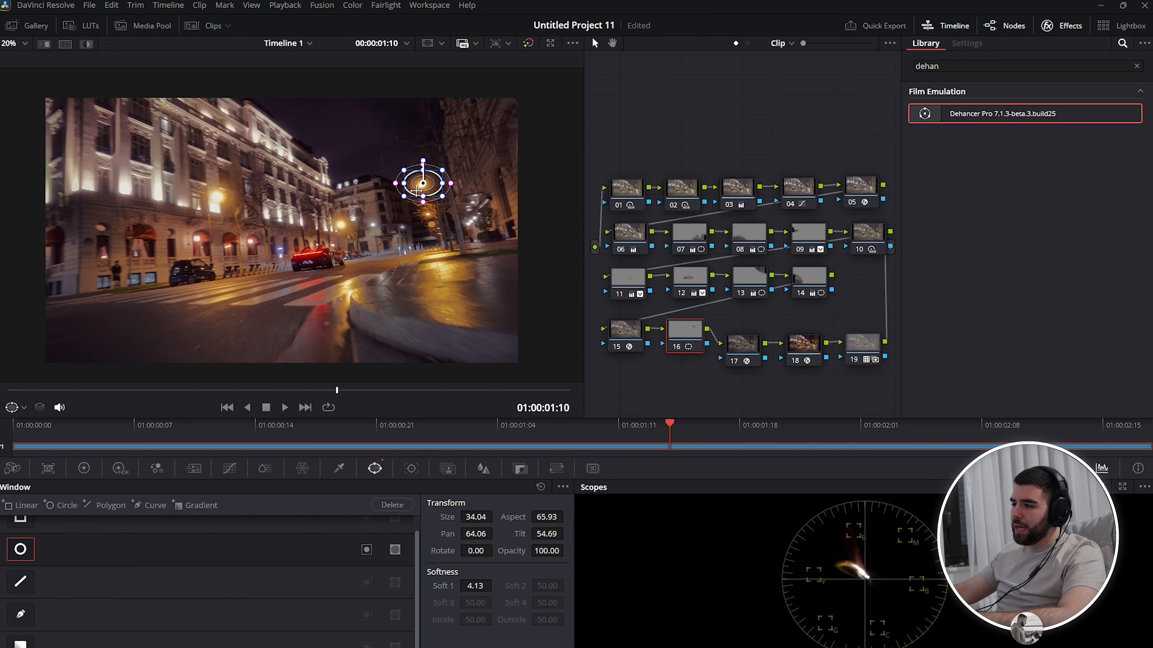
{"action": "scroll", "coordinate": [417, 191], "scroll_direction": "up", "scroll_amount": 5}
{"action": "left_click_drag", "start_coordinate": [498, 180], "coordinate": [495, 172]}
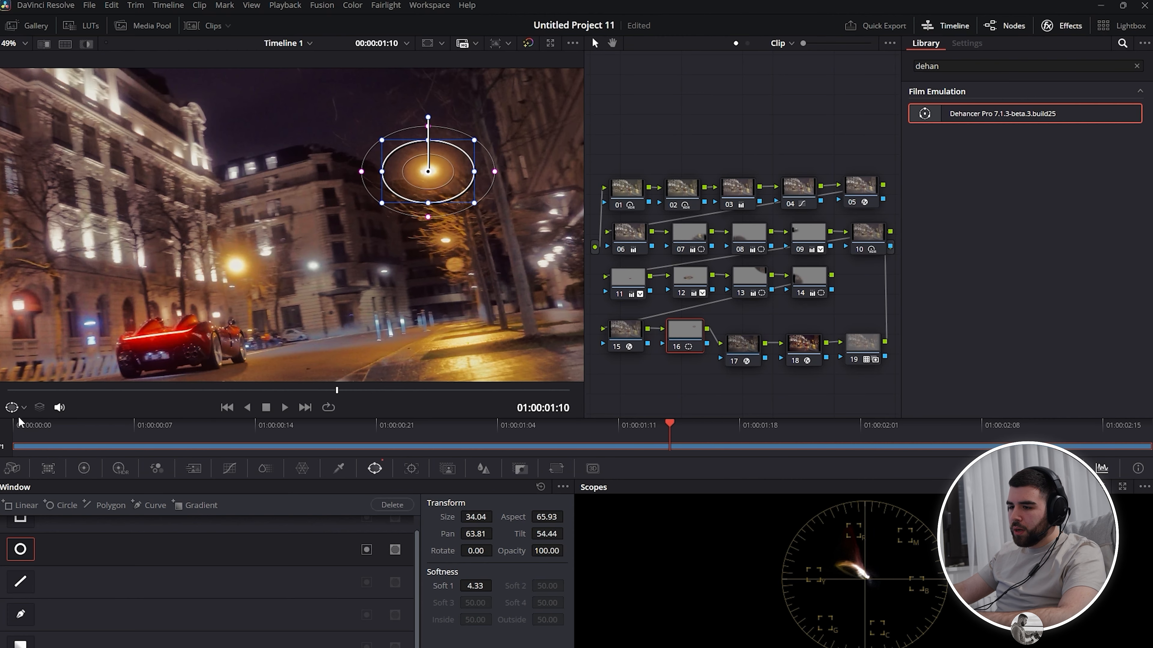
Step: Lower node 16's gain to 0.91 in the primary color wheels and save the project
{"action": "left_click", "coordinate": [84, 468]}
{"action": "left_click_drag", "start_coordinate": [351, 630], "coordinate": [336, 630]}
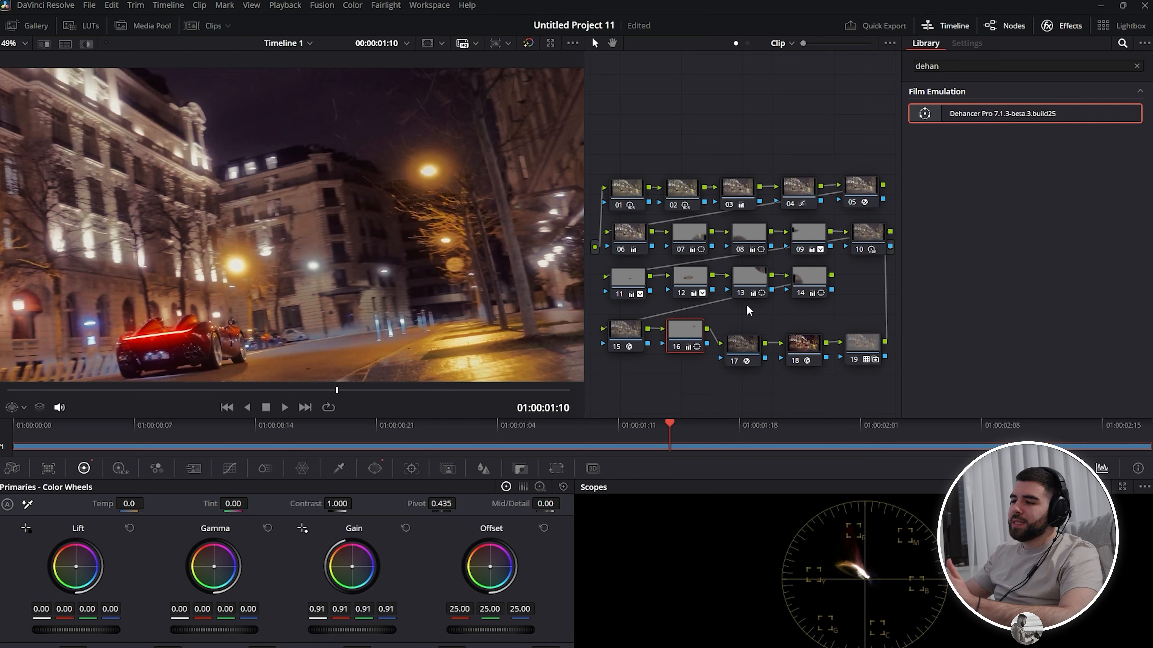
{"action": "key", "text": "ctrl+s"}
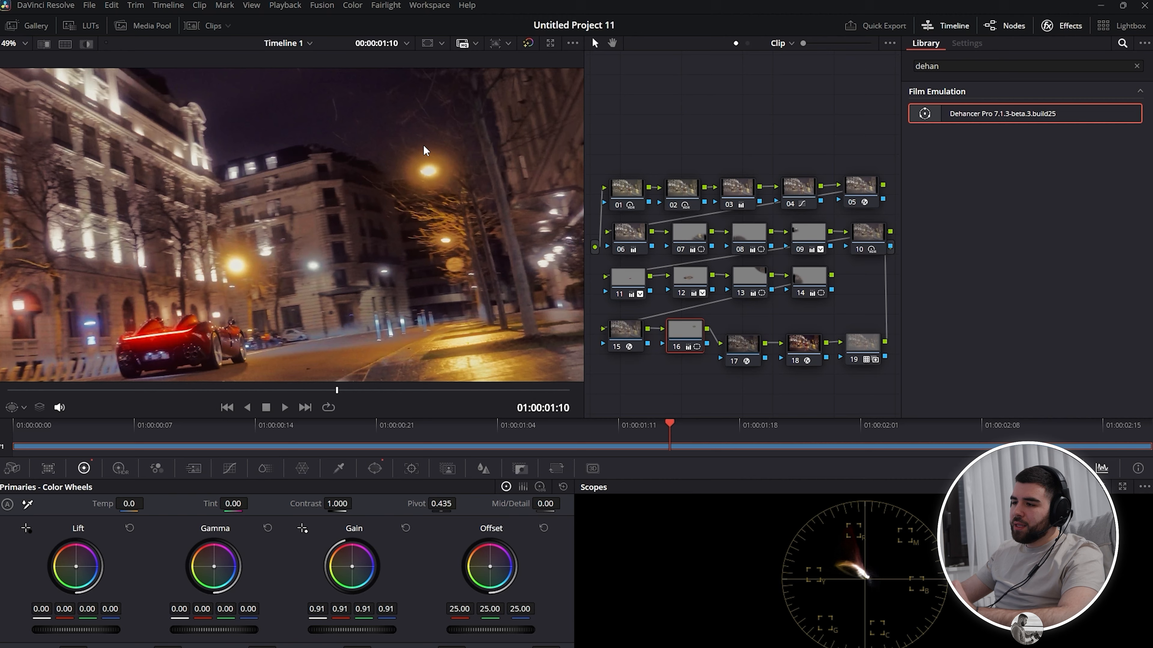
{"action": "scroll", "coordinate": [355, 241], "scroll_direction": "down", "scroll_amount": 5}
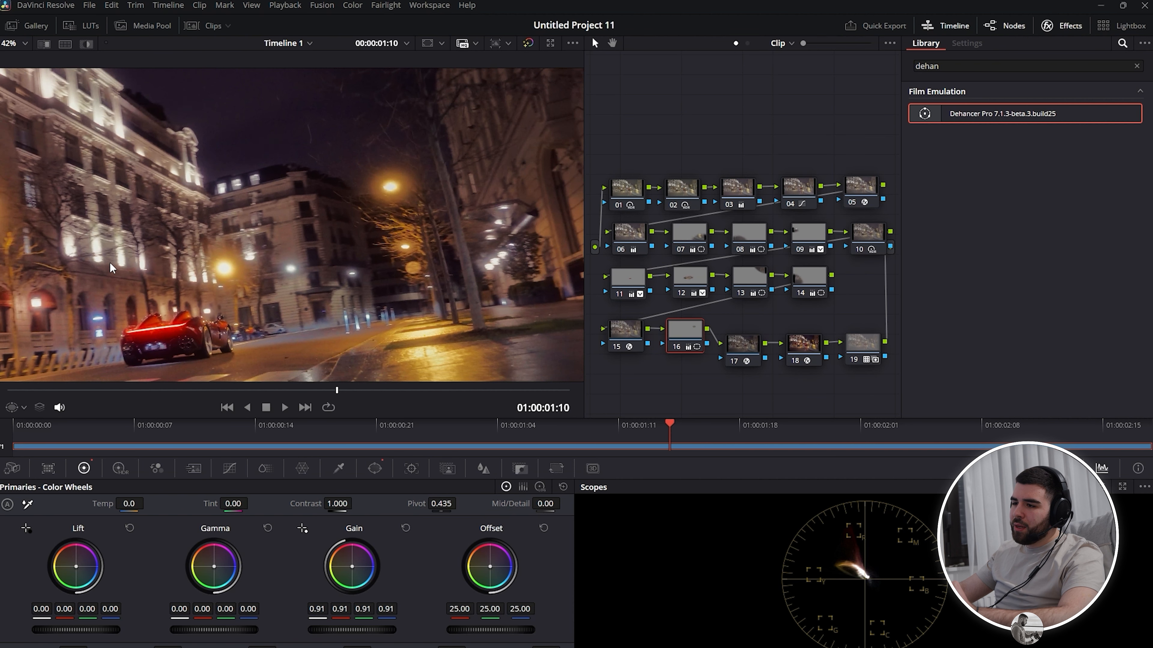
{"action": "scroll", "coordinate": [452, 211], "scroll_direction": "up", "scroll_amount": 2}
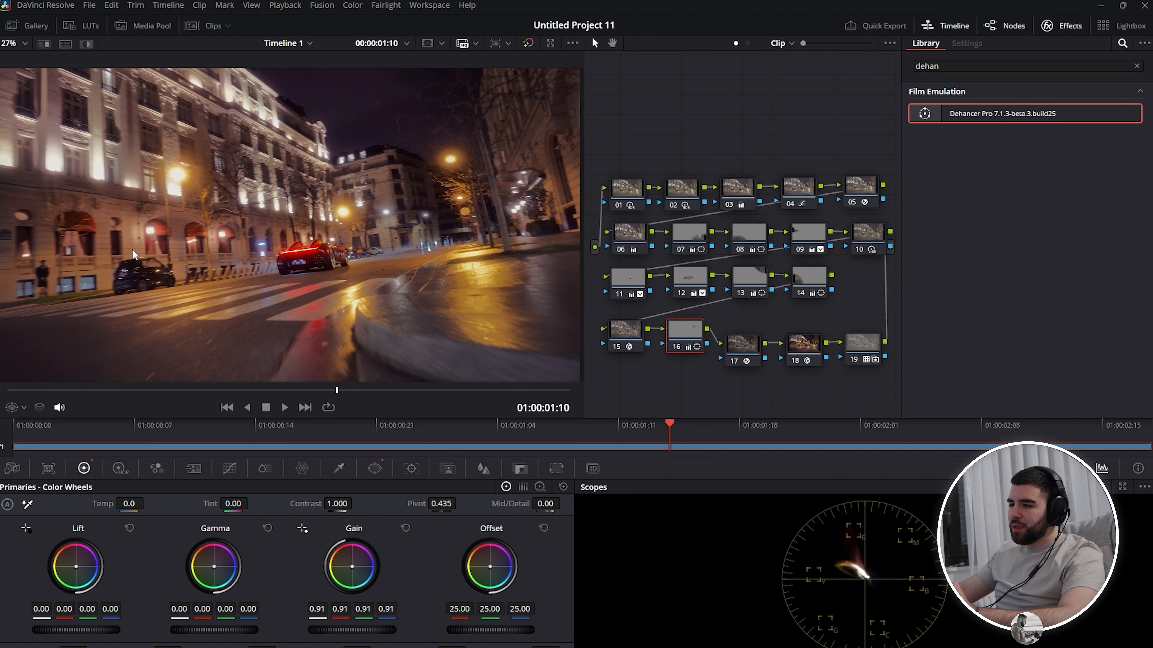
{"action": "scroll", "coordinate": [452, 211], "scroll_direction": "up", "scroll_amount": 3}
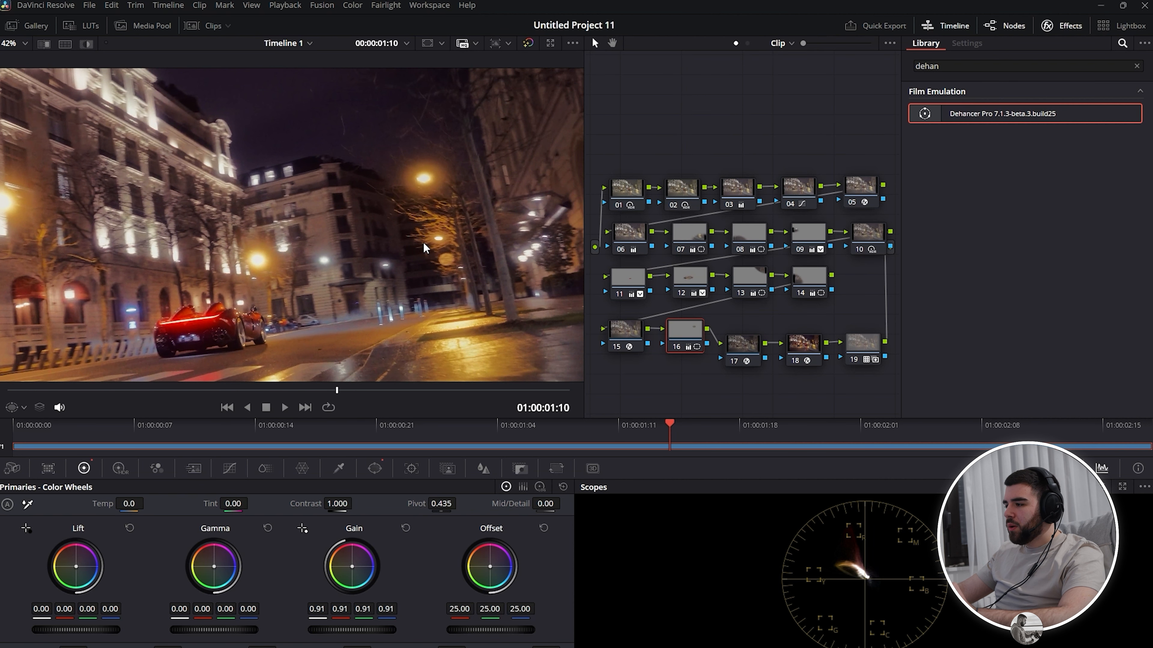
Step: Track node 16's circular street lamp window both forward and backward through the whole clip
{"action": "left_click", "coordinate": [374, 469]}
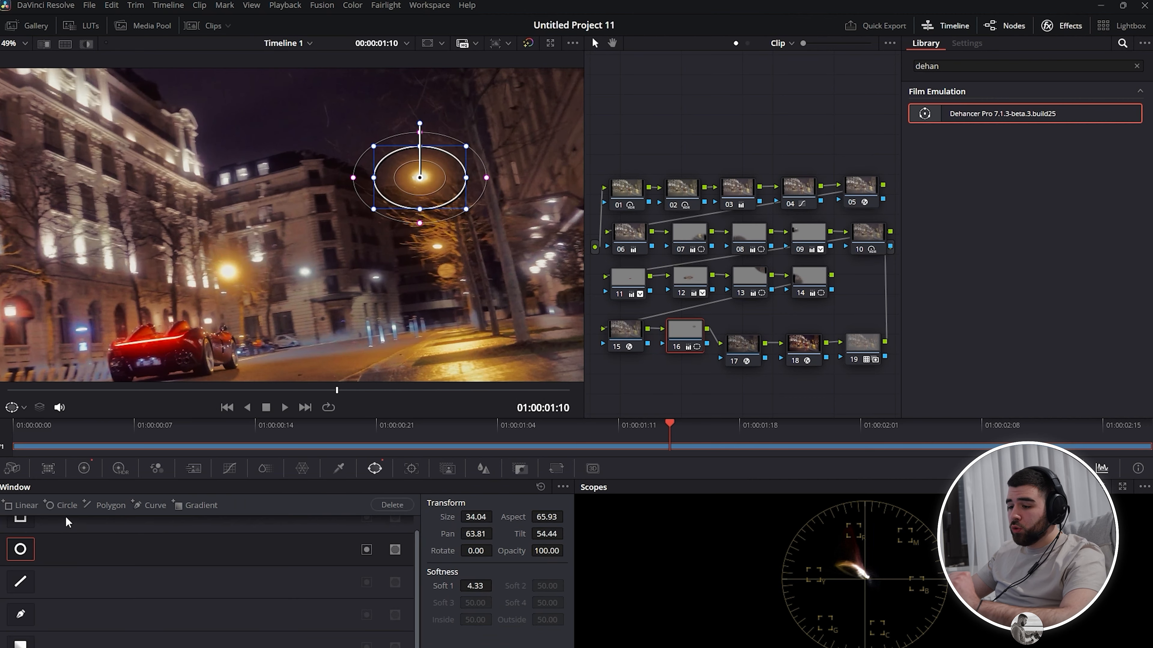
{"action": "left_click", "coordinate": [412, 469]}
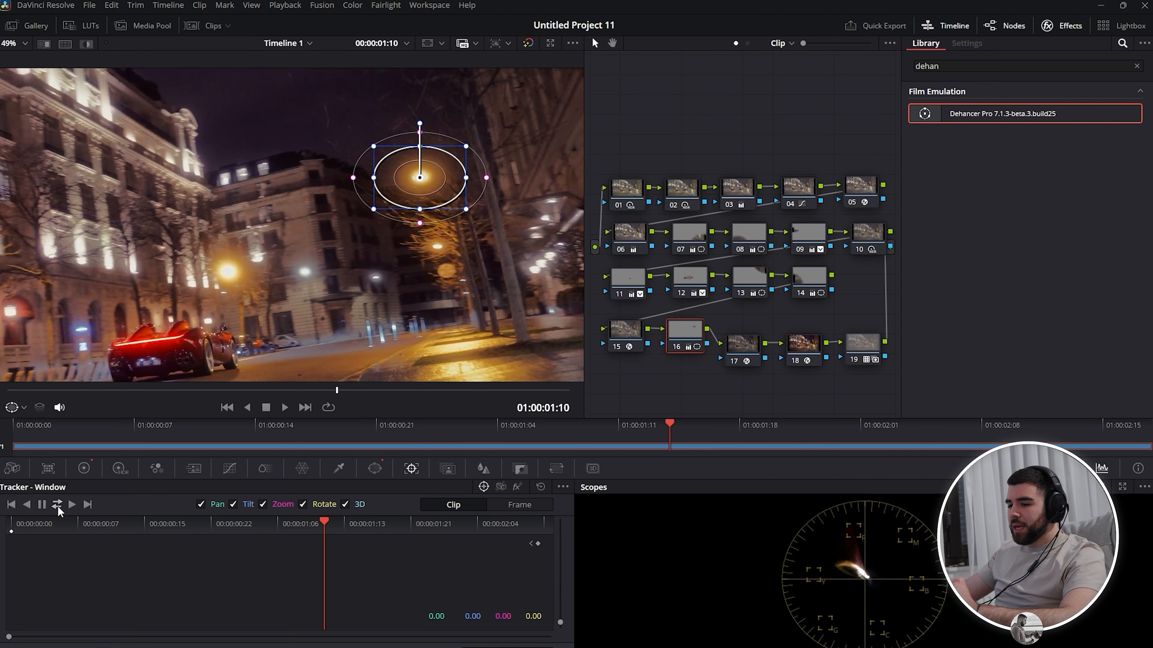
{"action": "left_click", "coordinate": [59, 508]}
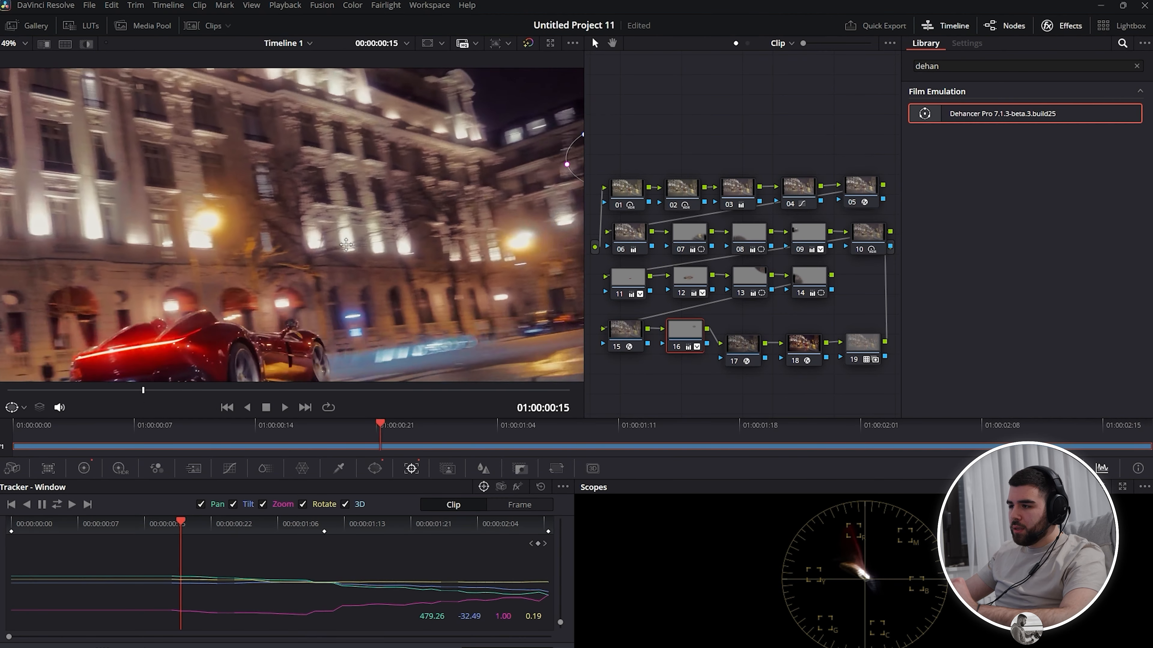
{"action": "scroll", "coordinate": [346, 252], "scroll_direction": "down", "scroll_amount": 3}
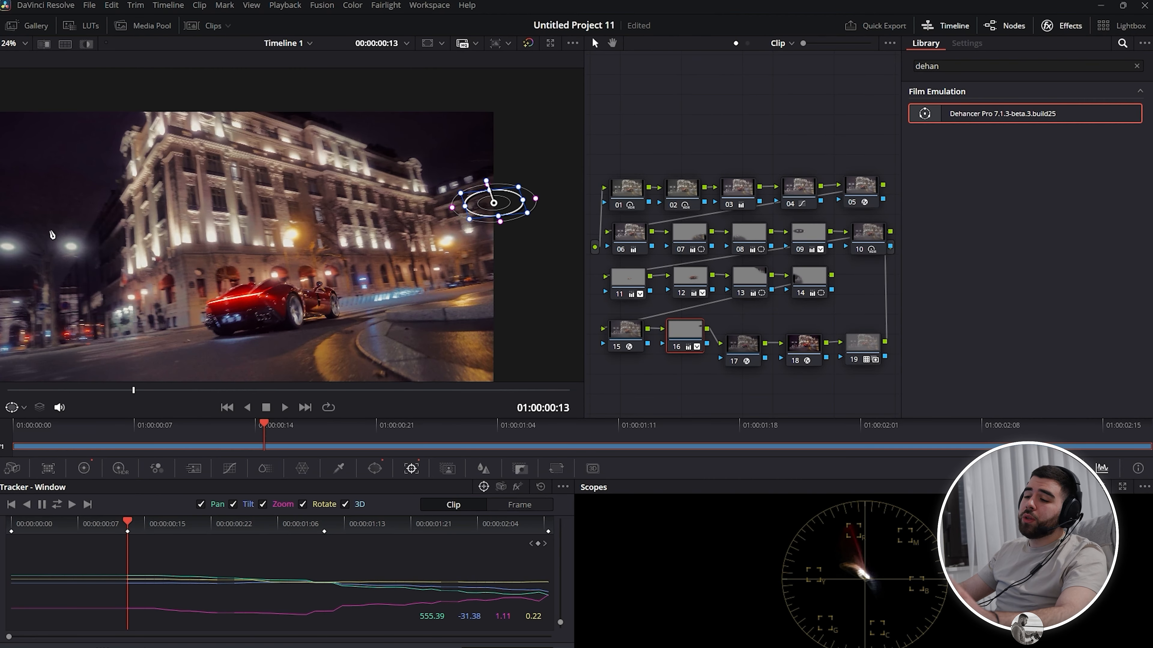
{"action": "scroll", "coordinate": [271, 287], "scroll_direction": "down", "scroll_amount": 2}
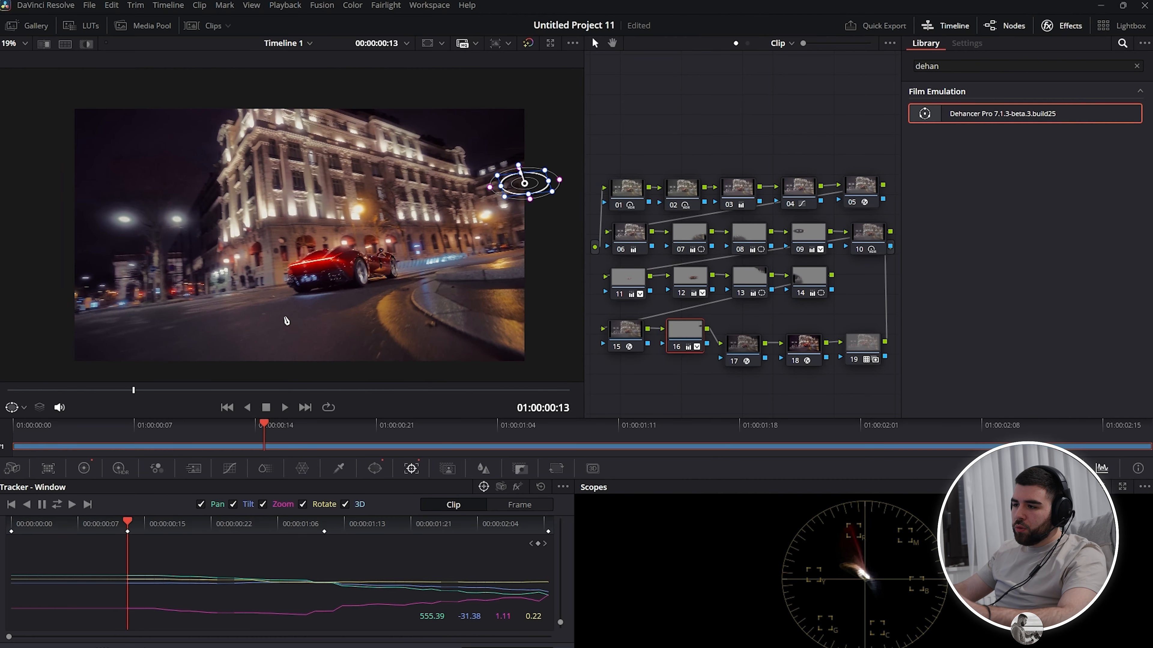
Step: Return to the start of the timeline on the Edit page and play back the graded clip to review it
{"action": "left_click", "coordinate": [19, 390]}
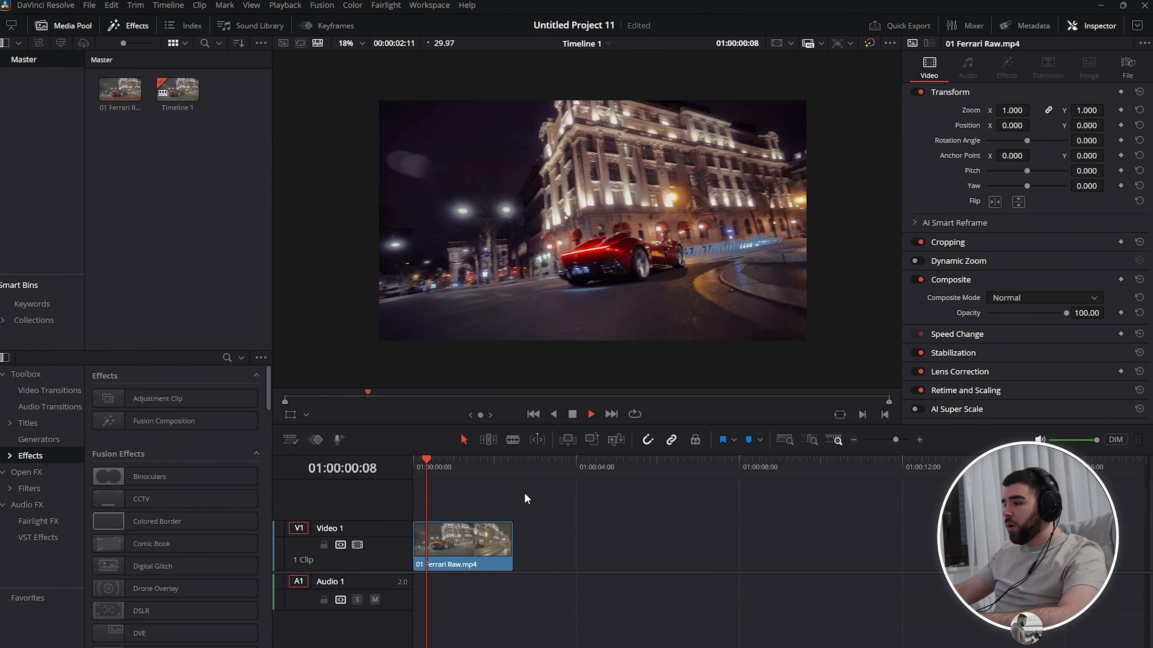
{"action": "left_click_drag", "start_coordinate": [454, 468], "coordinate": [414, 465]}
{"action": "key", "text": "space"}
{"action": "key", "text": "space"}
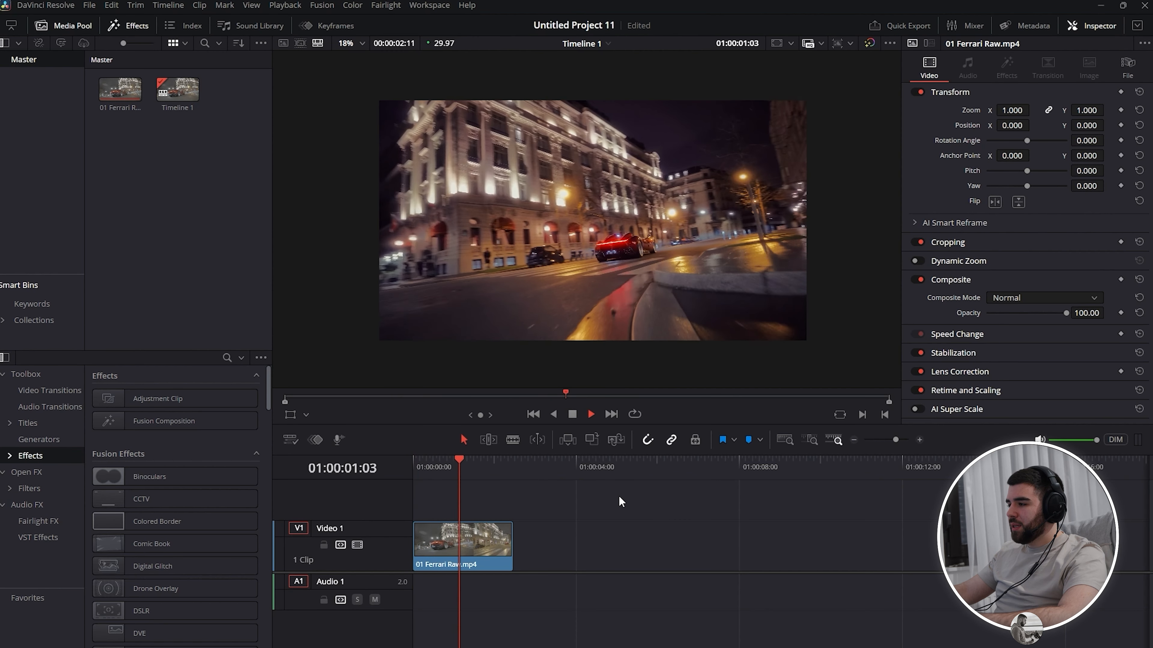